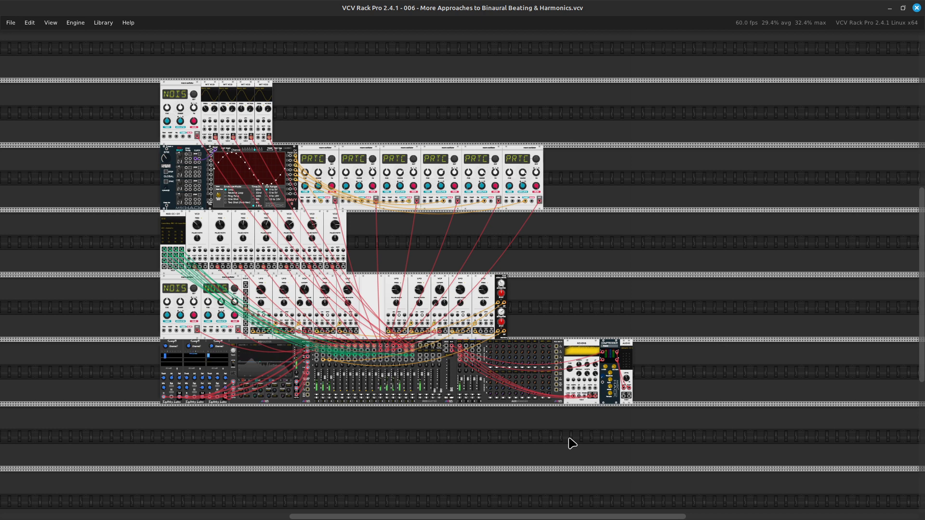
- Check the frequency setting of the third WT VCO in the top row of modules
{"action": "left_click", "coordinate": [569, 438]}
{"action": "mouse_move", "coordinate": [201, 319]}
{"action": "mouse_move", "coordinate": [208, 112]}
{"action": "scroll", "coordinate": [264, 103], "scroll_direction": "up", "scroll_amount": 5}
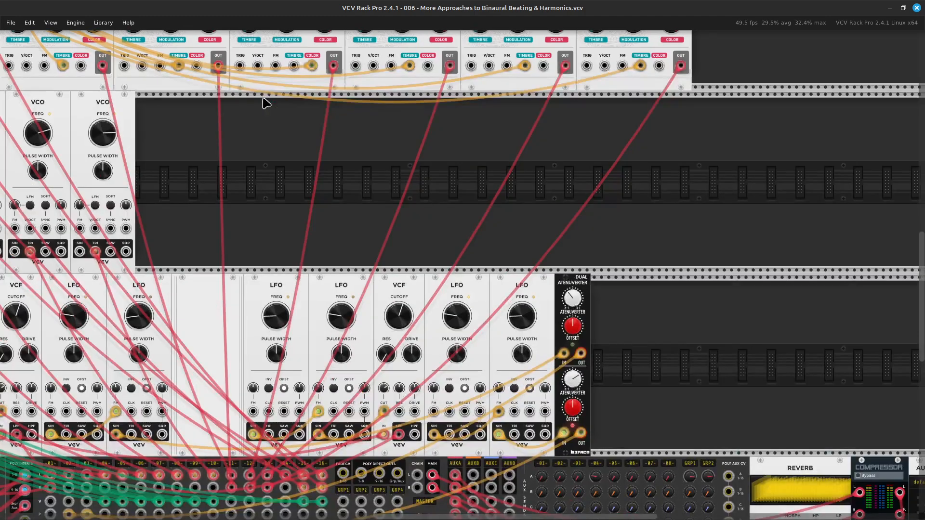
{"action": "scroll", "coordinate": [264, 103], "scroll_direction": "up", "scroll_amount": 2}
{"action": "scroll", "coordinate": [264, 103], "scroll_direction": "left", "scroll_amount": 10}
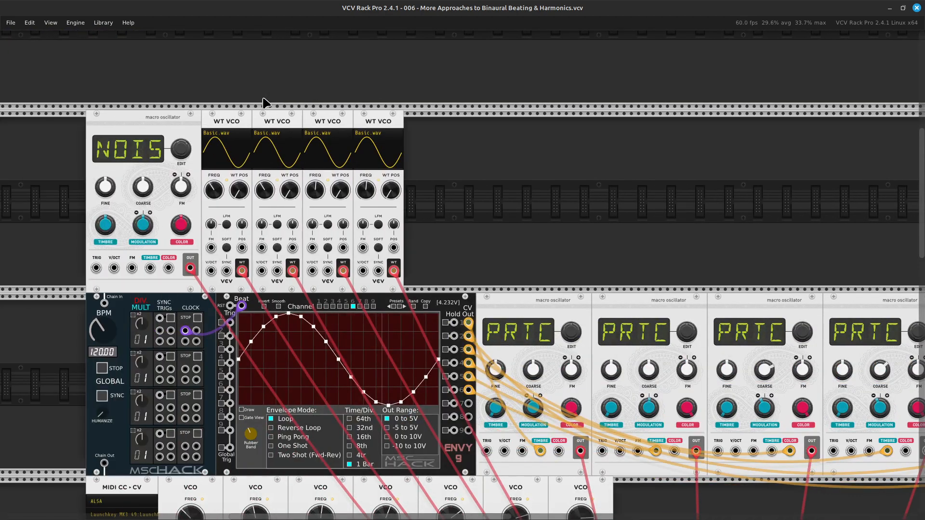
{"action": "scroll", "coordinate": [265, 102], "scroll_direction": "up", "scroll_amount": 5}
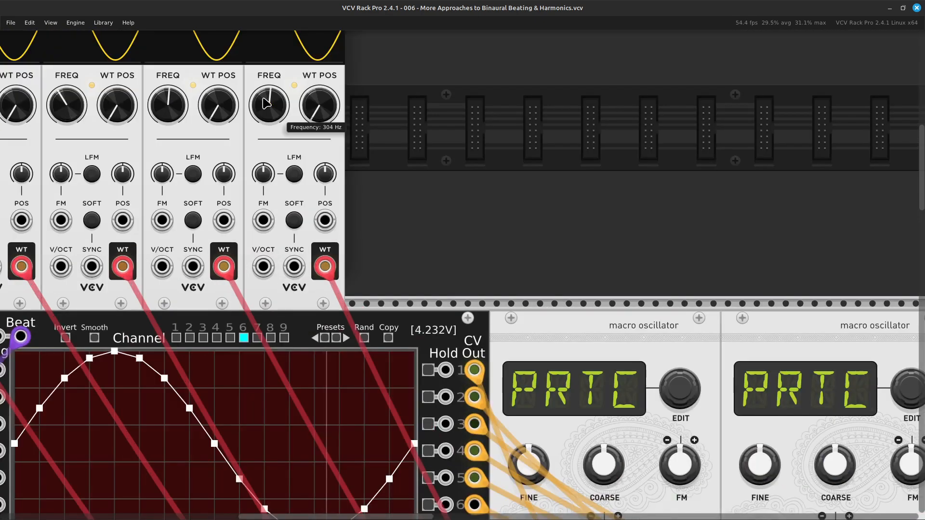
{"action": "scroll", "coordinate": [264, 102], "scroll_direction": "left", "scroll_amount": 1}
{"action": "scroll", "coordinate": [265, 102], "scroll_direction": "right", "scroll_amount": 4}
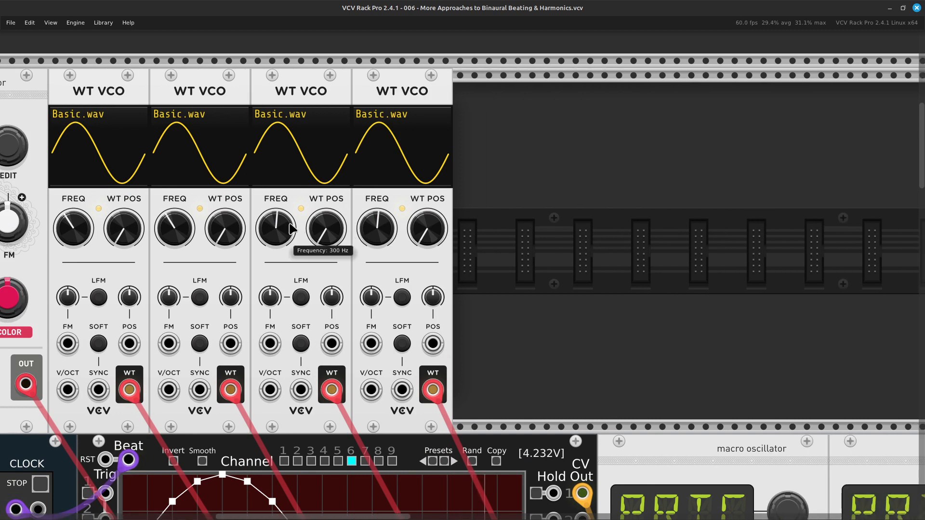
{"action": "right_click", "coordinate": [281, 225]}
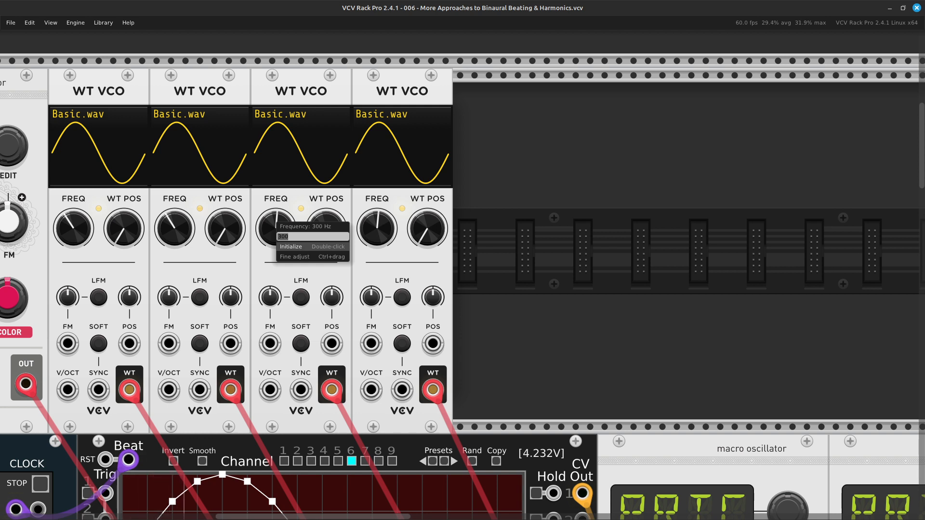
{"action": "left_click", "coordinate": [299, 246]}
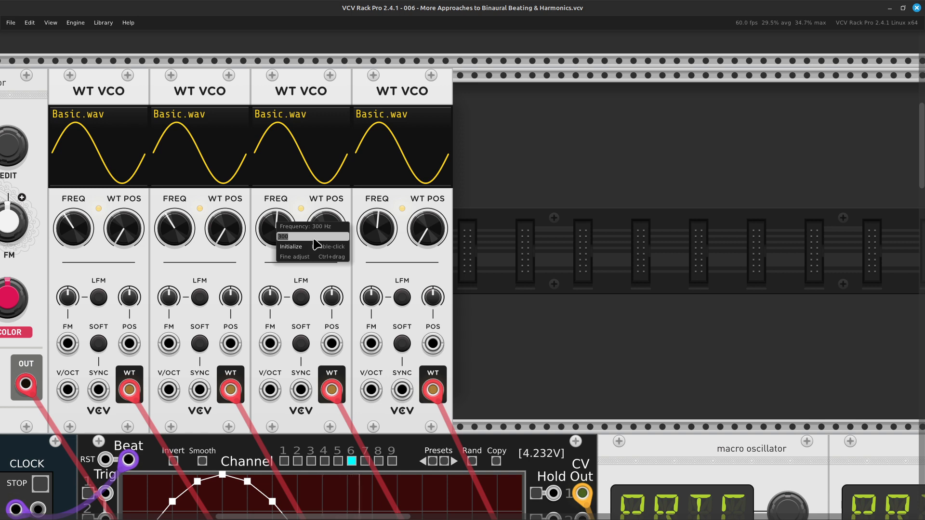
{"action": "left_click", "coordinate": [578, 328]}
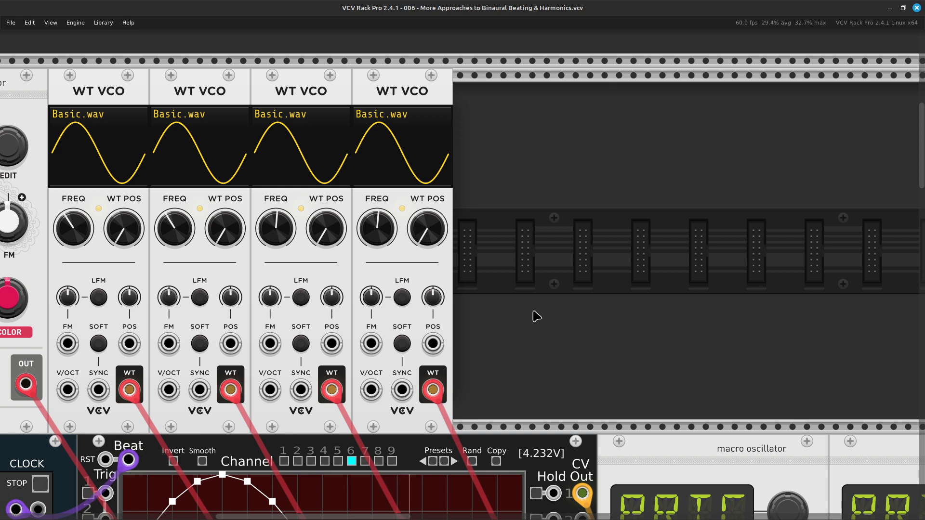
- Raise the MixMaster's master fader and initialize the master level to its default
{"action": "scroll", "coordinate": [536, 317], "scroll_direction": "down", "scroll_amount": 2}
{"action": "scroll", "coordinate": [536, 317], "scroll_direction": "down", "scroll_amount": 2}
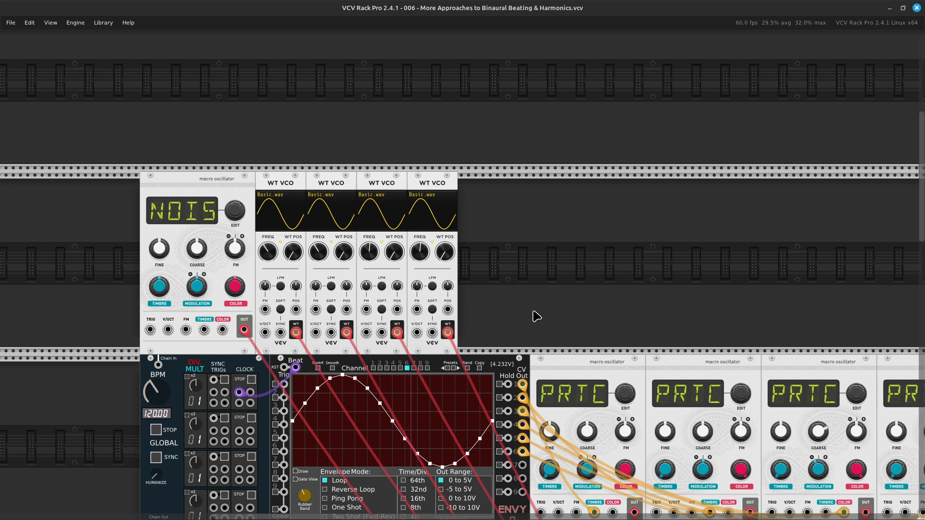
{"action": "scroll", "coordinate": [536, 317], "scroll_direction": "down", "scroll_amount": 1}
{"action": "scroll", "coordinate": [537, 316], "scroll_direction": "down", "scroll_amount": 5}
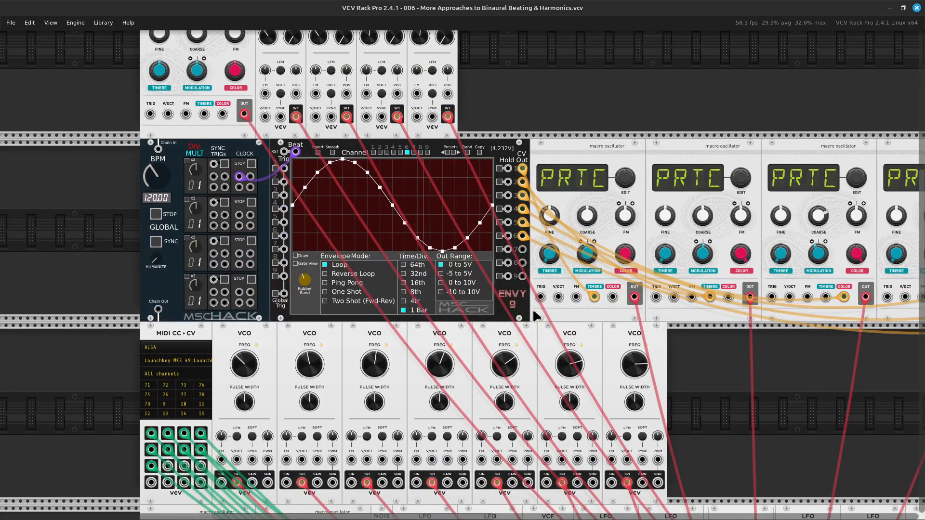
{"action": "scroll", "coordinate": [534, 314], "scroll_direction": "down", "scroll_amount": 8}
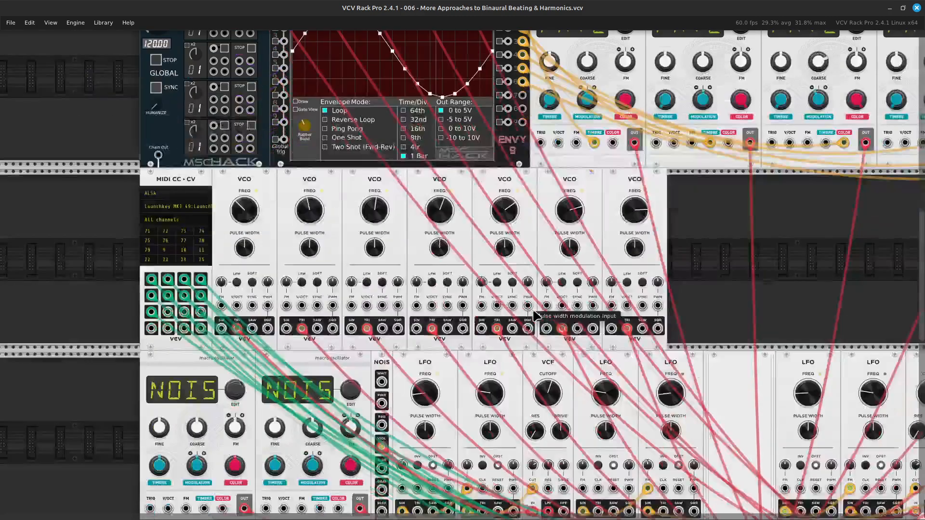
{"action": "scroll", "coordinate": [536, 316], "scroll_direction": "down", "scroll_amount": 4}
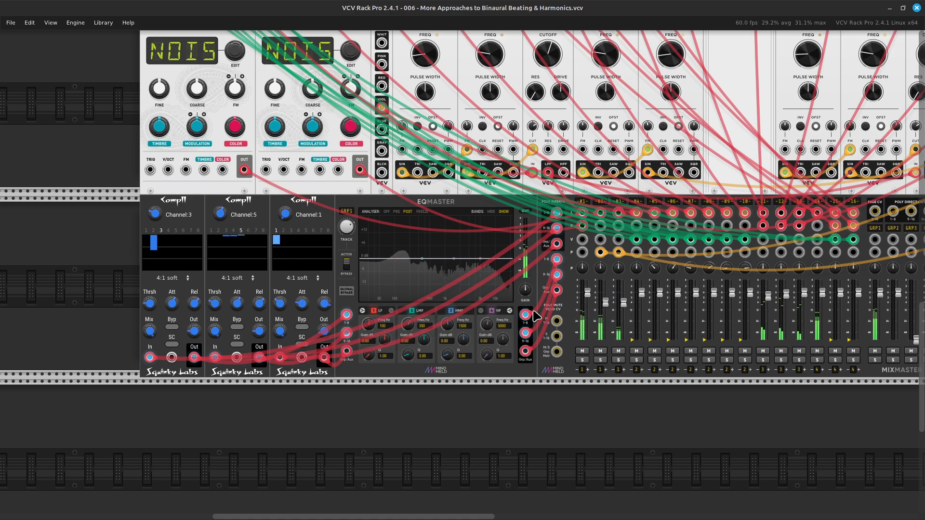
{"action": "scroll", "coordinate": [536, 317], "scroll_direction": "up", "scroll_amount": 2}
{"action": "scroll", "coordinate": [536, 316], "scroll_direction": "up", "scroll_amount": 1}
{"action": "scroll", "coordinate": [536, 316], "scroll_direction": "down", "scroll_amount": 3}
{"action": "scroll", "coordinate": [537, 317], "scroll_direction": "right", "scroll_amount": 12}
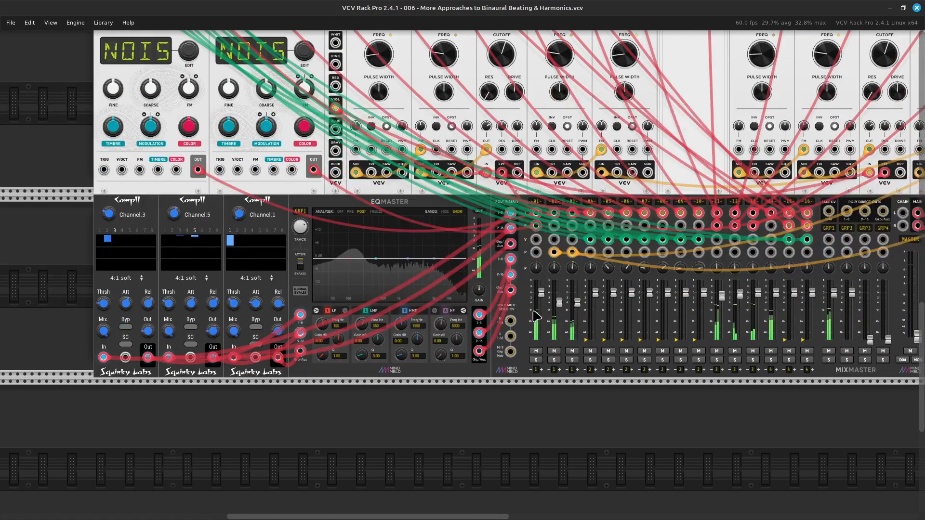
{"action": "scroll", "coordinate": [537, 317], "scroll_direction": "right", "scroll_amount": 2}
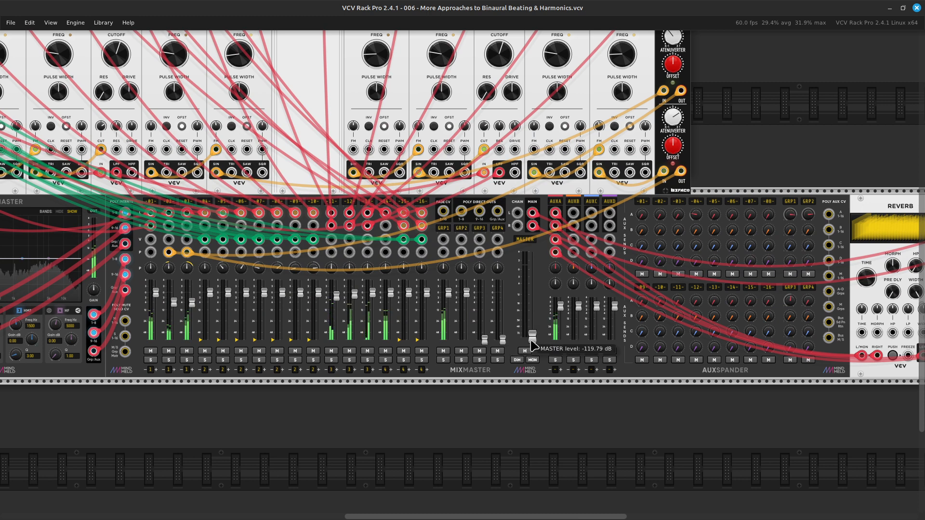
{"action": "left_click_drag", "start_coordinate": [532, 336], "coordinate": [532, 264]}
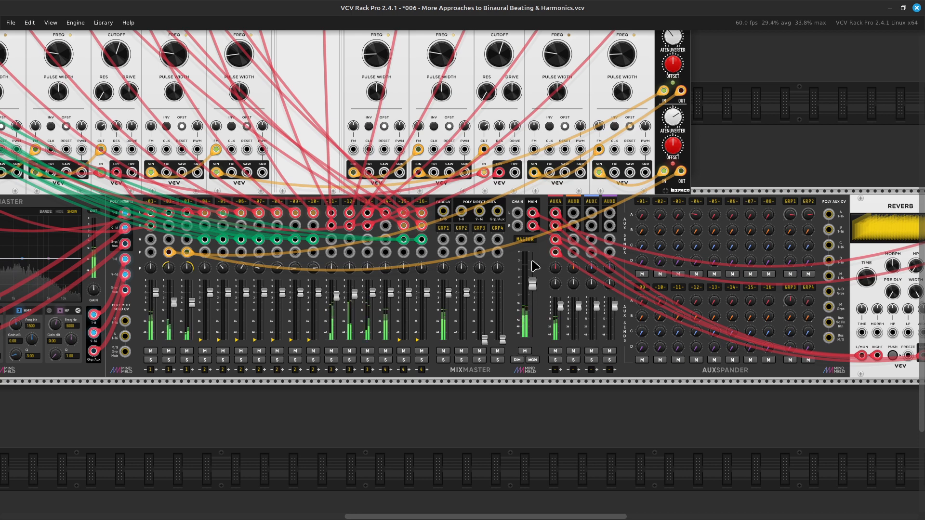
{"action": "right_click", "coordinate": [534, 284]}
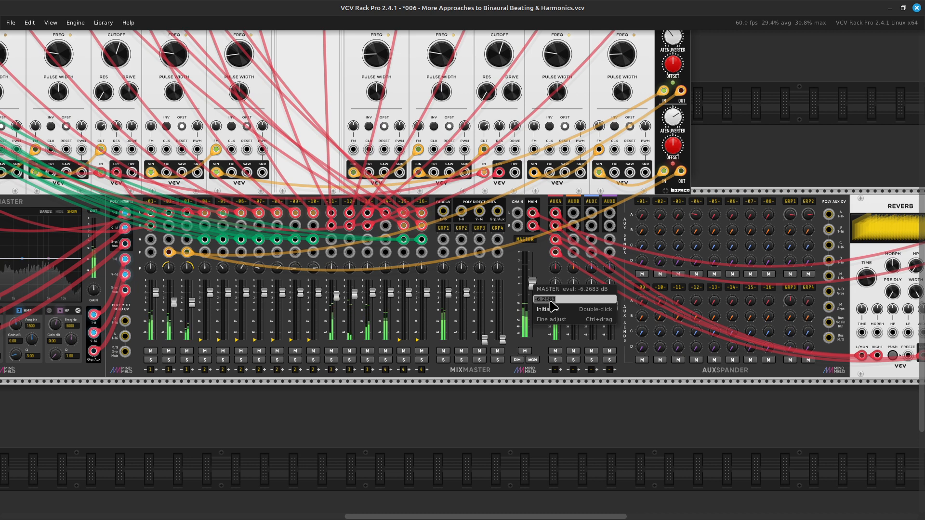
{"action": "left_click", "coordinate": [555, 312]}
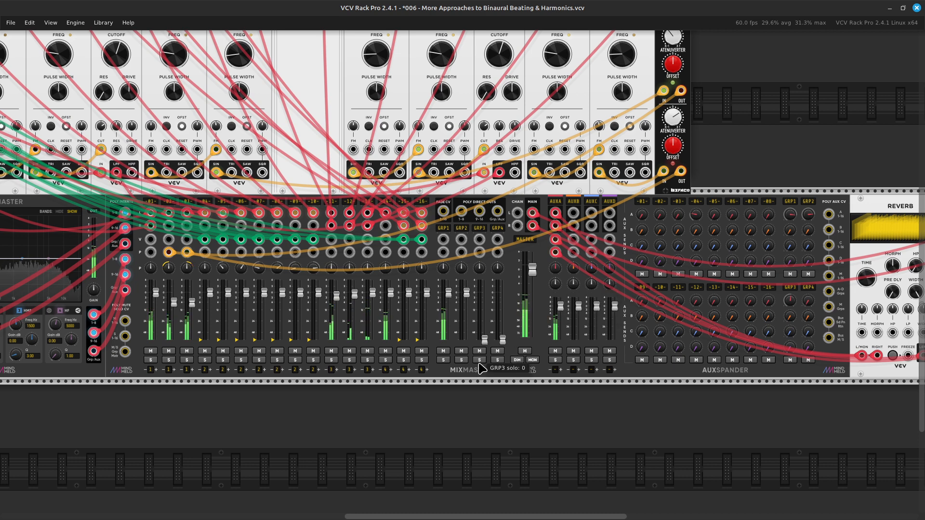
- Mute channels 2 and 3 on the MixMaster
{"action": "scroll", "coordinate": [482, 368], "scroll_direction": "up", "scroll_amount": 3}
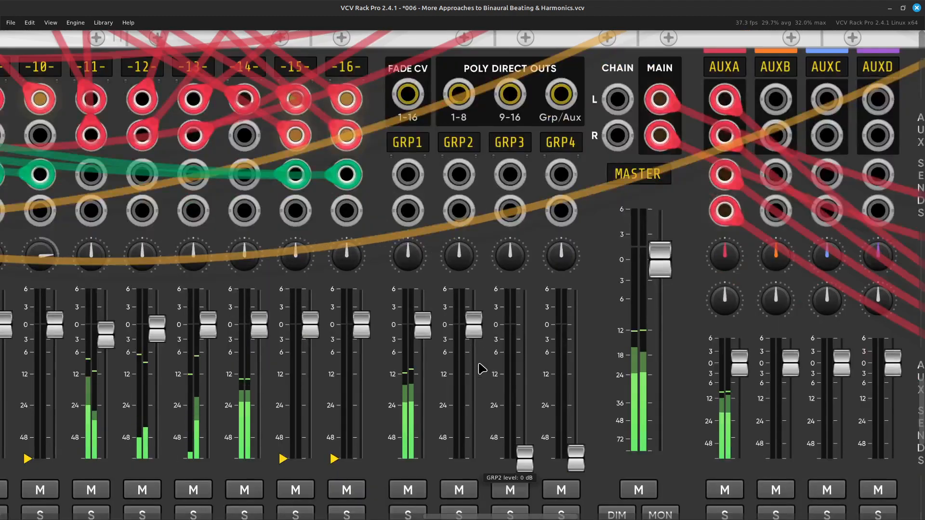
{"action": "scroll", "coordinate": [482, 369], "scroll_direction": "up", "scroll_amount": 2}
{"action": "scroll", "coordinate": [482, 369], "scroll_direction": "left", "scroll_amount": 8}
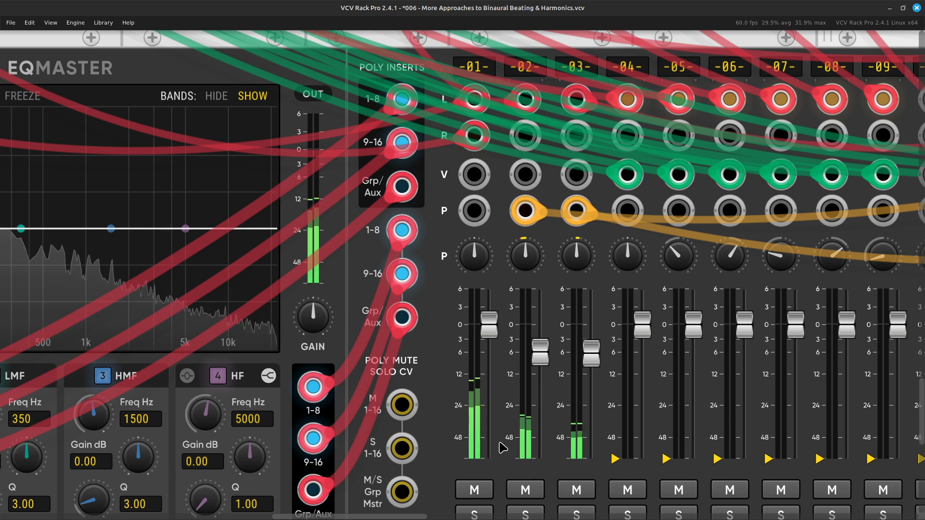
{"action": "left_click", "coordinate": [525, 489]}
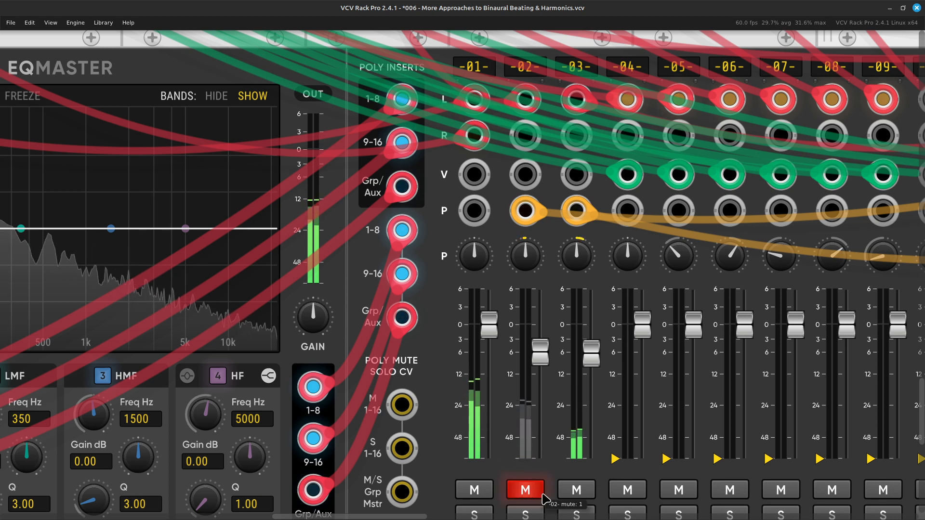
{"action": "left_click", "coordinate": [588, 496]}
- Examine the model and knob settings of the two adjacent NOIS macro oscillators above the compressors
{"action": "scroll", "coordinate": [584, 485], "scroll_direction": "left", "scroll_amount": 10}
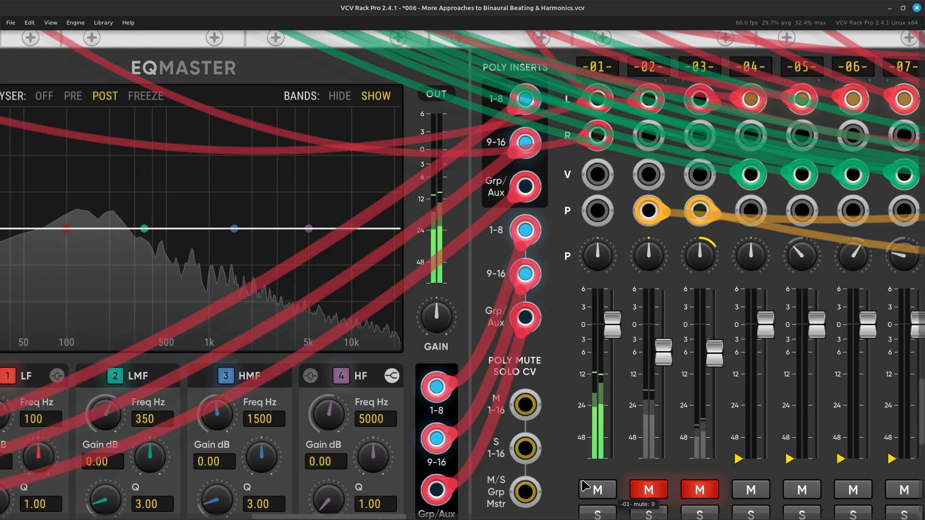
{"action": "scroll", "coordinate": [585, 485], "scroll_direction": "up", "scroll_amount": 5}
{"action": "scroll", "coordinate": [585, 485], "scroll_direction": "left", "scroll_amount": 5}
{"action": "scroll", "coordinate": [584, 486], "scroll_direction": "up", "scroll_amount": 10}
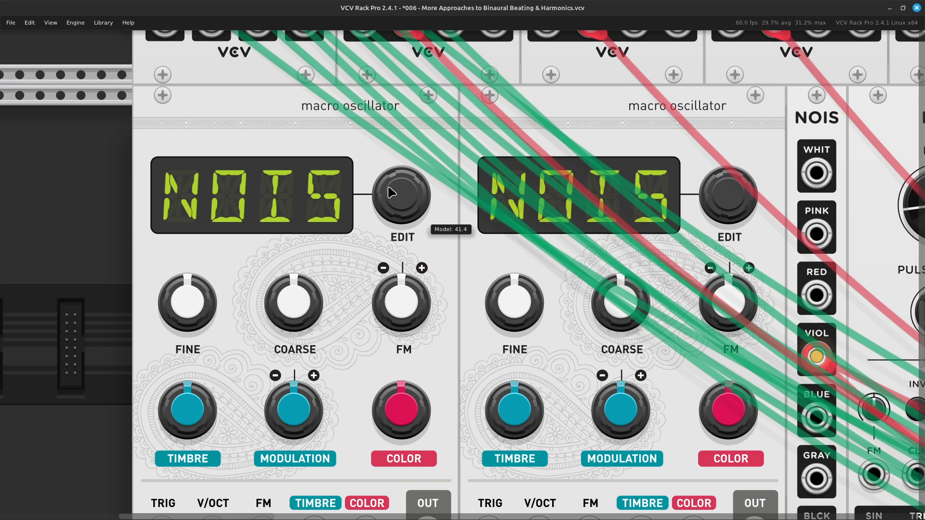
{"action": "key", "text": "Right"}
{"action": "key", "text": "Down"}
{"action": "scroll", "coordinate": [308, 184], "scroll_direction": "down", "scroll_amount": 5}
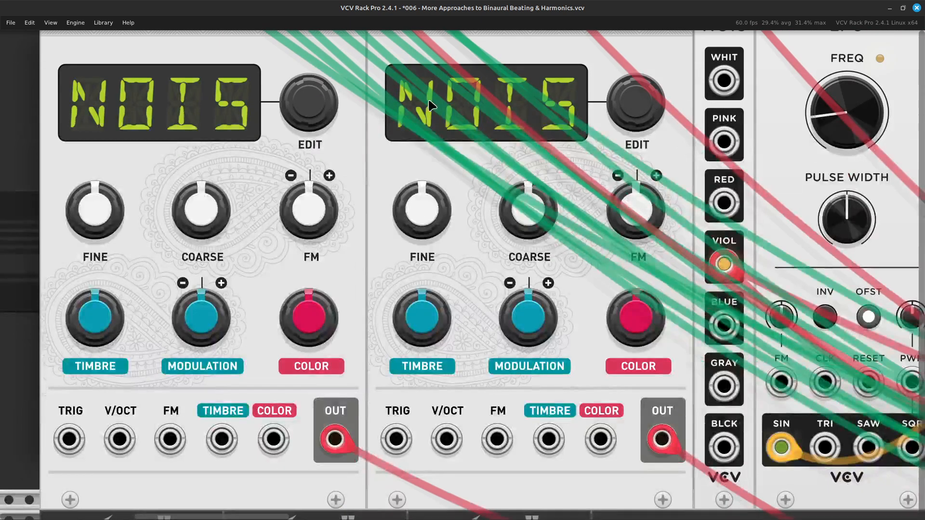
{"action": "scroll", "coordinate": [490, 155], "scroll_direction": "up", "scroll_amount": 5}
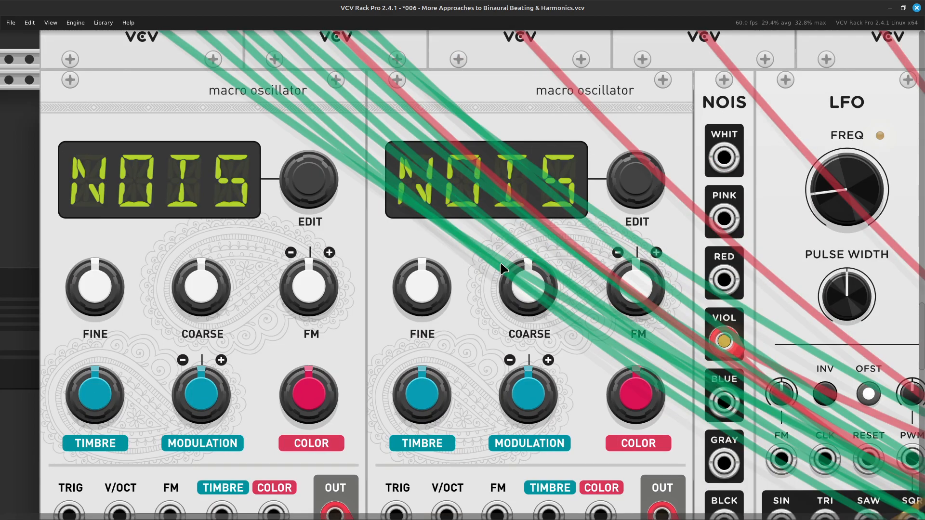
{"action": "scroll", "coordinate": [500, 265], "scroll_direction": "down", "scroll_amount": 6}
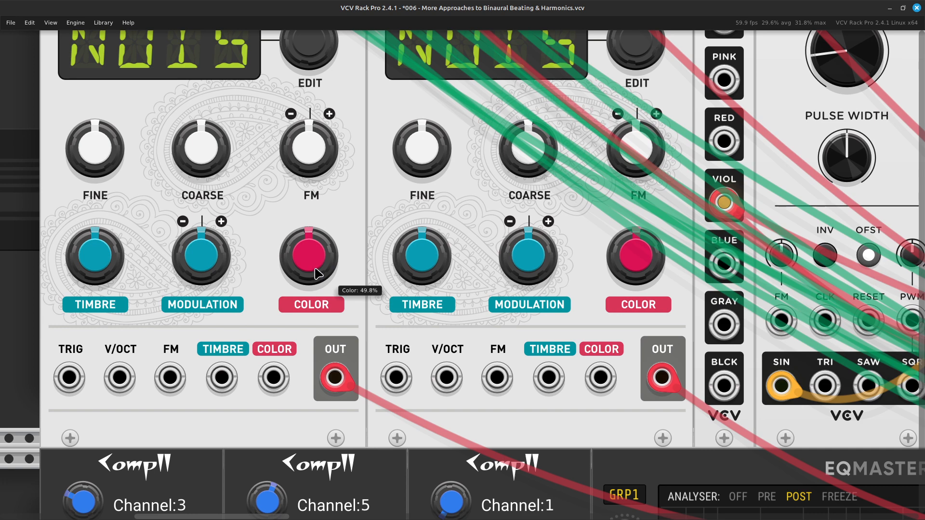
- Check the exact Color values of both adjacent NOIS macro oscillators, leaving them unedited
{"action": "right_click", "coordinate": [647, 260]}
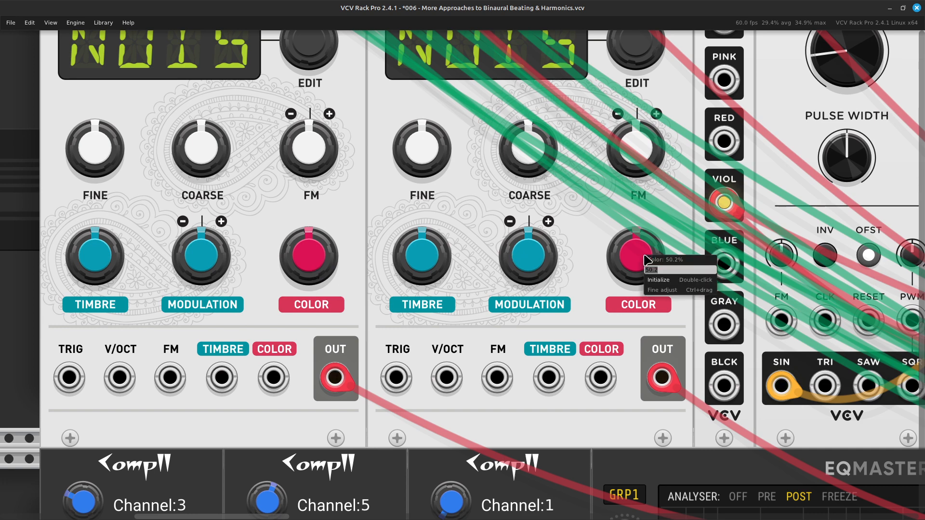
{"action": "left_click", "coordinate": [466, 201]}
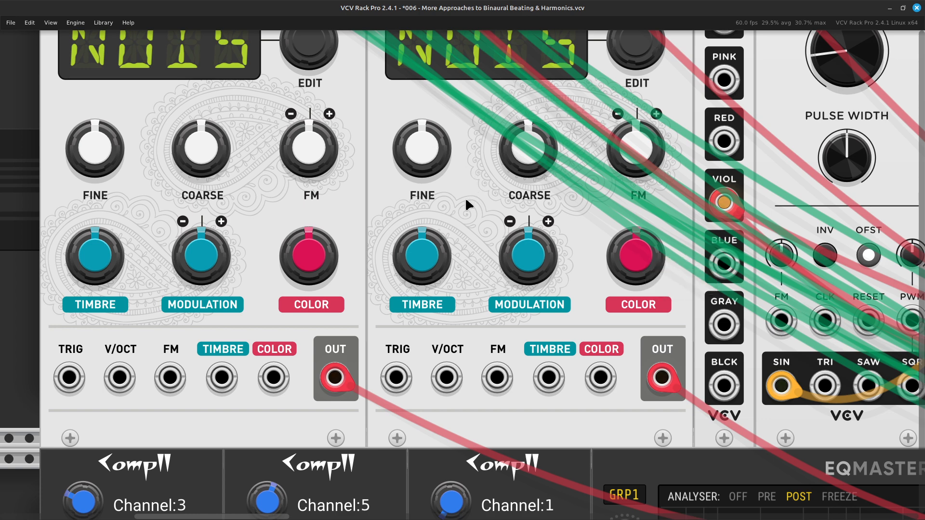
{"action": "right_click", "coordinate": [313, 263]}
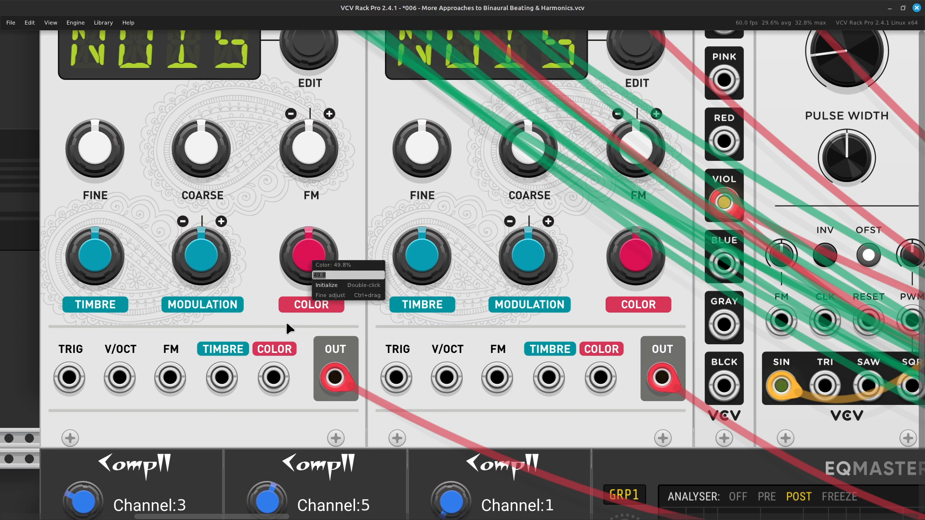
{"action": "left_click", "coordinate": [481, 219]}
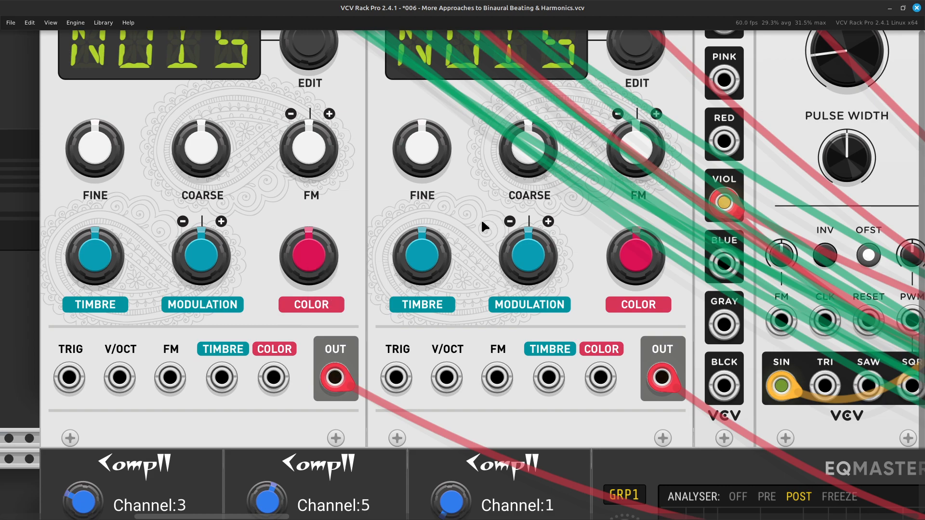
- Trace the noise signals through the EQMaster area to the MixMaster's first channels and inspect channel 2's pan input
{"action": "scroll", "coordinate": [481, 221], "scroll_direction": "up", "scroll_amount": 4}
{"action": "scroll", "coordinate": [466, 243], "scroll_direction": "down", "scroll_amount": 12}
{"action": "scroll", "coordinate": [448, 282], "scroll_direction": "right", "scroll_amount": 15}
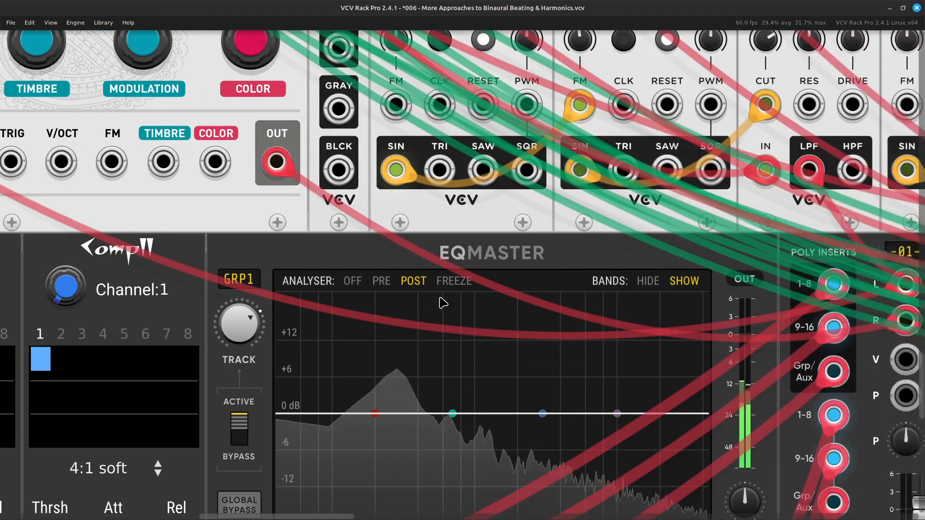
{"action": "scroll", "coordinate": [441, 303], "scroll_direction": "right", "scroll_amount": 10}
{"action": "scroll", "coordinate": [440, 302], "scroll_direction": "down", "scroll_amount": 4}
{"action": "scroll", "coordinate": [439, 304], "scroll_direction": "right", "scroll_amount": 8}
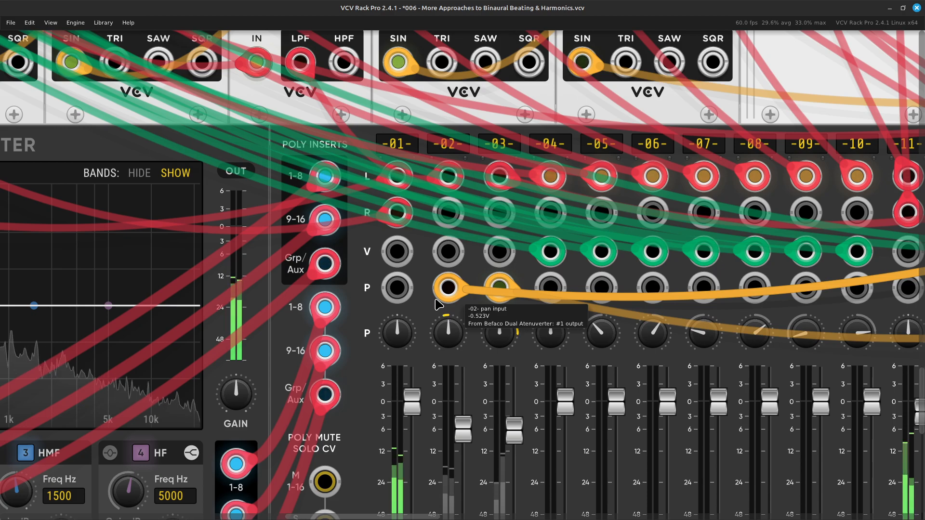
{"action": "scroll", "coordinate": [438, 305], "scroll_direction": "down", "scroll_amount": 3}
{"action": "scroll", "coordinate": [437, 304], "scroll_direction": "up", "scroll_amount": 4}
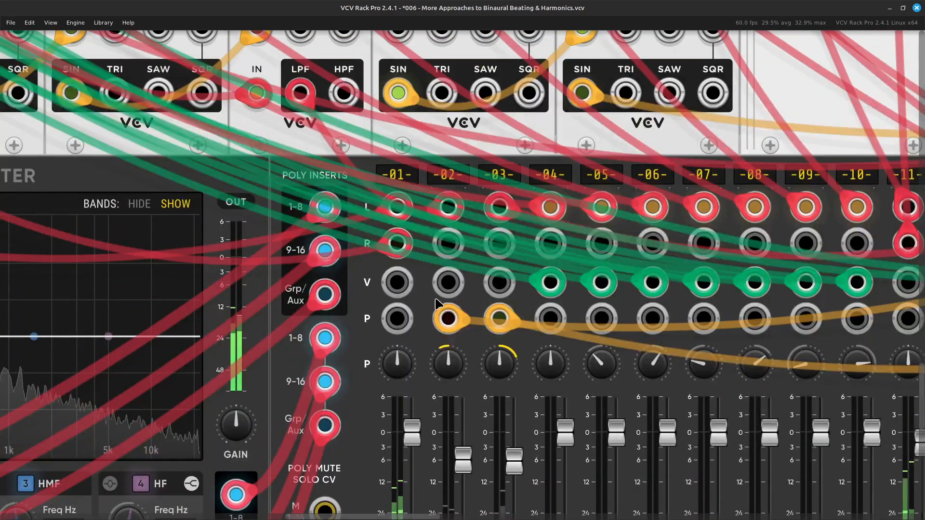
- Review the Color knobs and output cables of the two adjacent NOIS macro oscillators
{"action": "scroll", "coordinate": [436, 300], "scroll_direction": "up", "scroll_amount": 9}
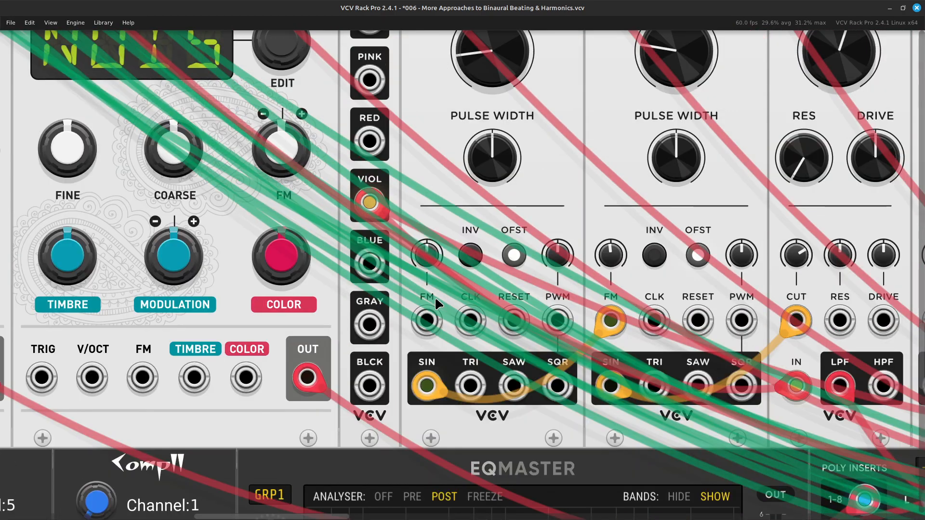
{"action": "scroll", "coordinate": [434, 296], "scroll_direction": "left", "scroll_amount": 10}
{"action": "scroll", "coordinate": [435, 296], "scroll_direction": "up", "scroll_amount": 4}
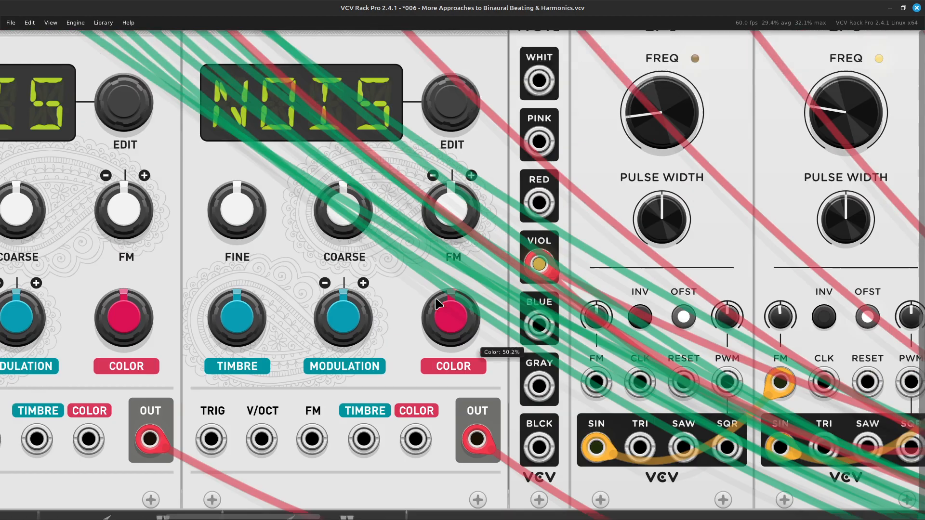
{"action": "scroll", "coordinate": [439, 304], "scroll_direction": "left", "scroll_amount": 3}
{"action": "scroll", "coordinate": [438, 304], "scroll_direction": "down", "scroll_amount": 2}
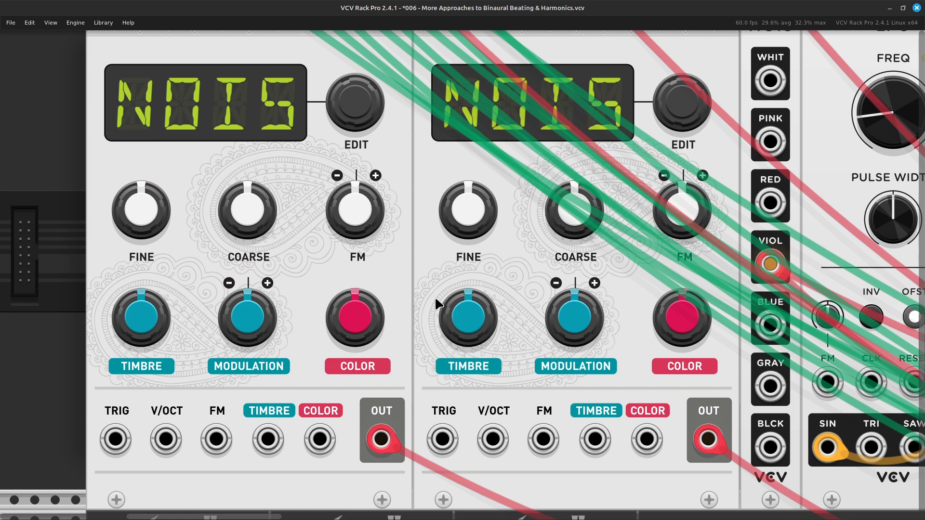
{"action": "mouse_move", "coordinate": [357, 297]}
{"action": "scroll", "coordinate": [428, 251], "scroll_direction": "down", "scroll_amount": 5}
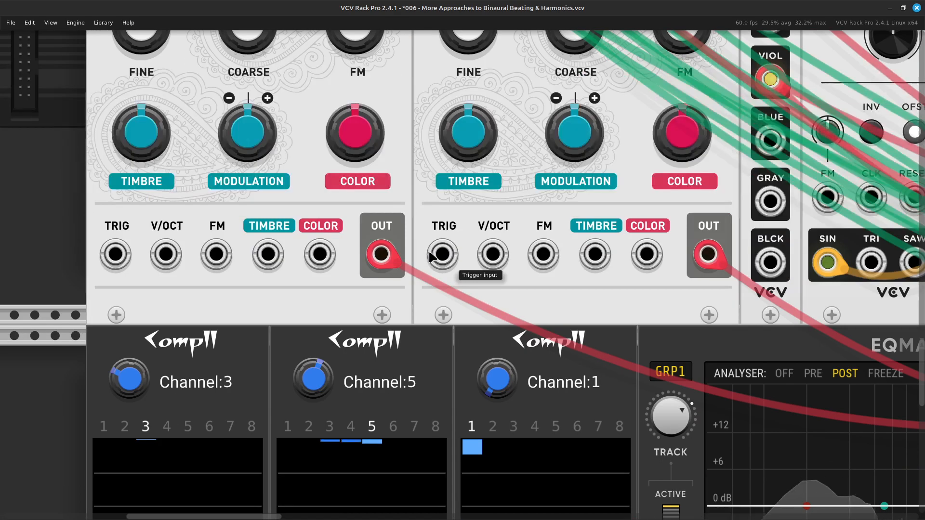
- Set the EQMaster's track selector to track 1 to show that channel's spectrum
{"action": "scroll", "coordinate": [430, 253], "scroll_direction": "right", "scroll_amount": 5}
{"action": "scroll", "coordinate": [432, 257], "scroll_direction": "down", "scroll_amount": 4}
{"action": "scroll", "coordinate": [433, 258], "scroll_direction": "down", "scroll_amount": 3}
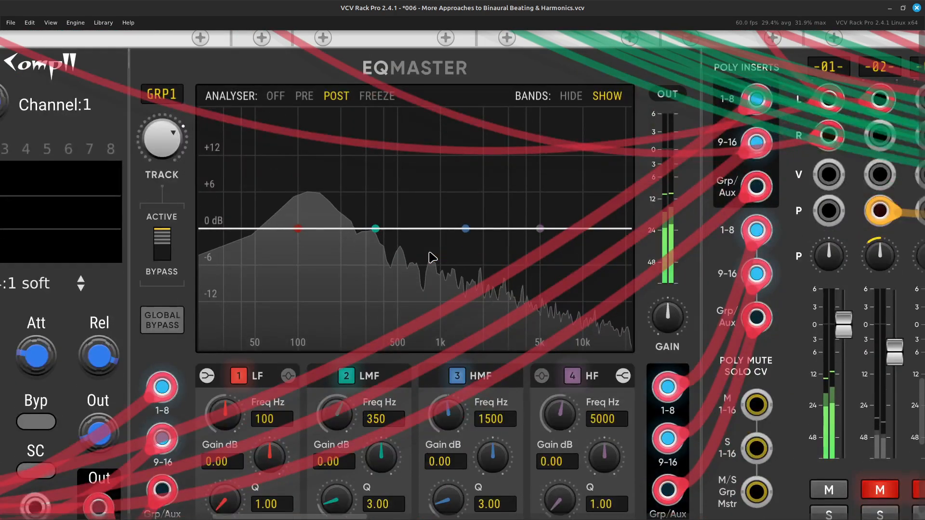
{"action": "right_click", "coordinate": [174, 144]}
{"action": "type", "text": "1"}
{"action": "key", "text": "Return"}
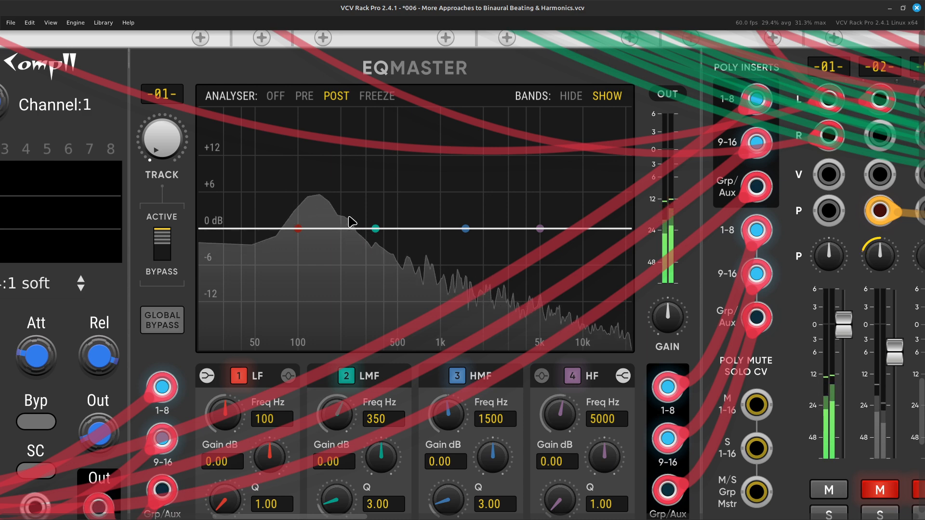
- Unmute channels 2 and 3 in the MixMaster
{"action": "scroll", "coordinate": [351, 221], "scroll_direction": "right", "scroll_amount": 10}
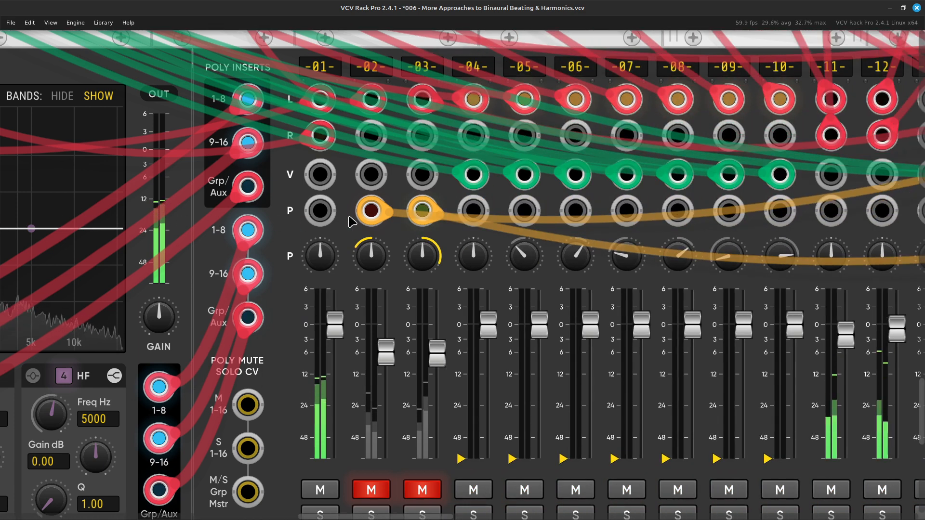
{"action": "scroll", "coordinate": [351, 220], "scroll_direction": "down", "scroll_amount": 5}
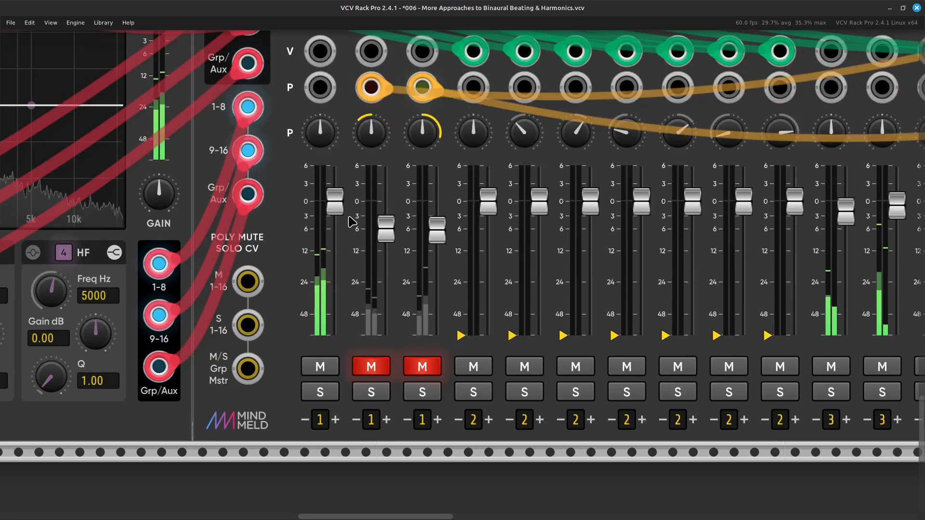
{"action": "scroll", "coordinate": [351, 220], "scroll_direction": "up", "scroll_amount": 4}
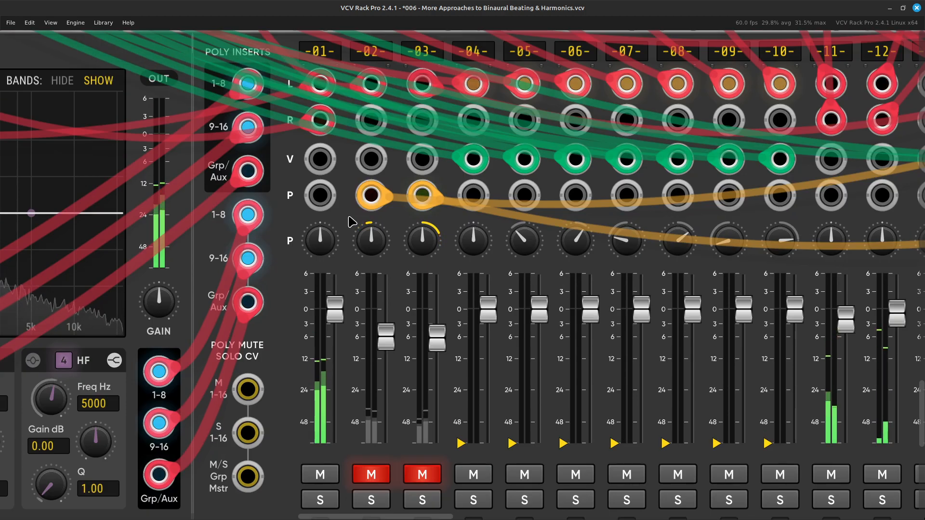
{"action": "scroll", "coordinate": [350, 221], "scroll_direction": "down", "scroll_amount": 6}
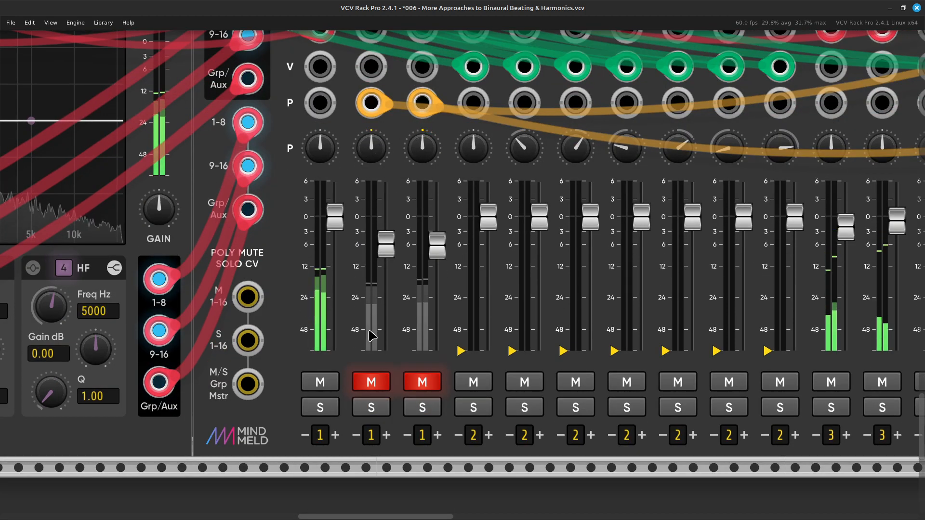
{"action": "left_click", "coordinate": [376, 382]}
{"action": "left_click", "coordinate": [422, 383]}
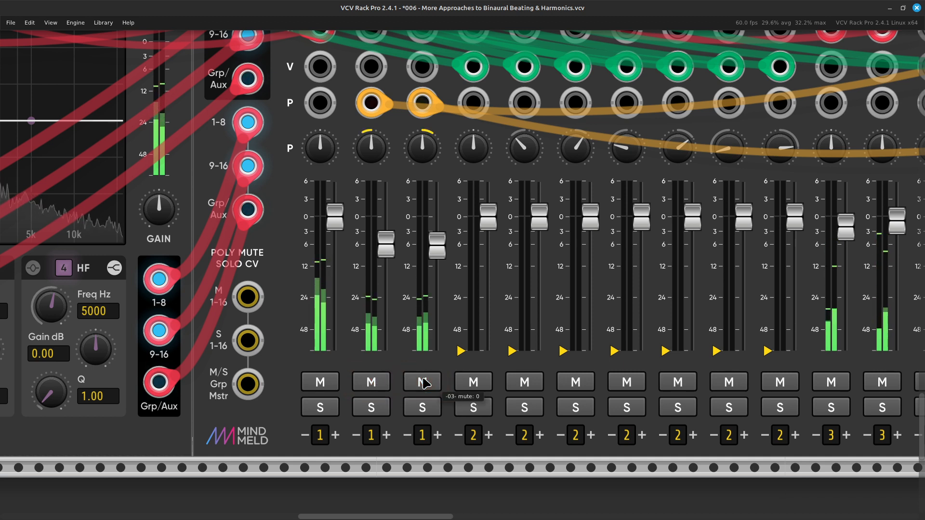
- Trace the violet noise output of the NOIS module past the two adjacent LFOs to the VCF input
{"action": "scroll", "coordinate": [441, 264], "scroll_direction": "up", "scroll_amount": 10}
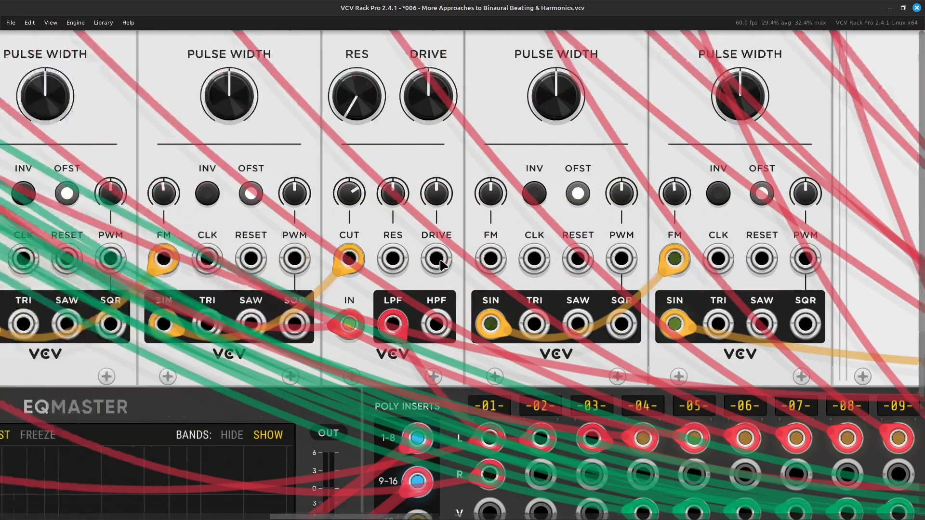
{"action": "scroll", "coordinate": [440, 260], "scroll_direction": "left", "scroll_amount": 6}
{"action": "scroll", "coordinate": [440, 261], "scroll_direction": "up", "scroll_amount": 6}
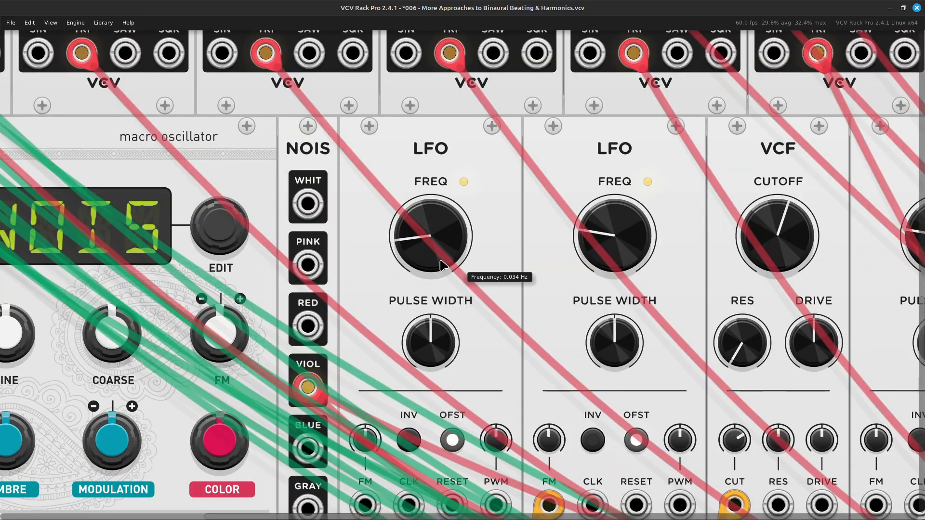
{"action": "scroll", "coordinate": [440, 261], "scroll_direction": "down", "scroll_amount": 4}
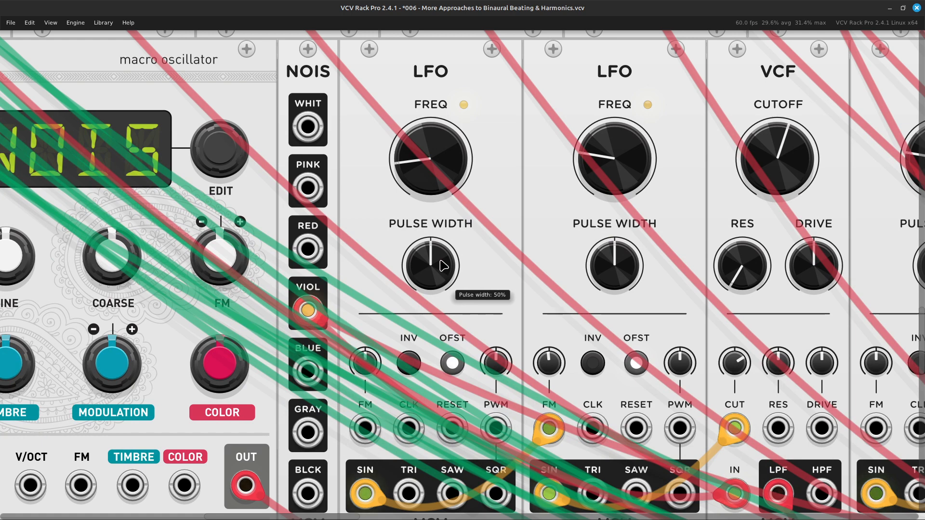
{"action": "scroll", "coordinate": [440, 260], "scroll_direction": "right", "scroll_amount": 3}
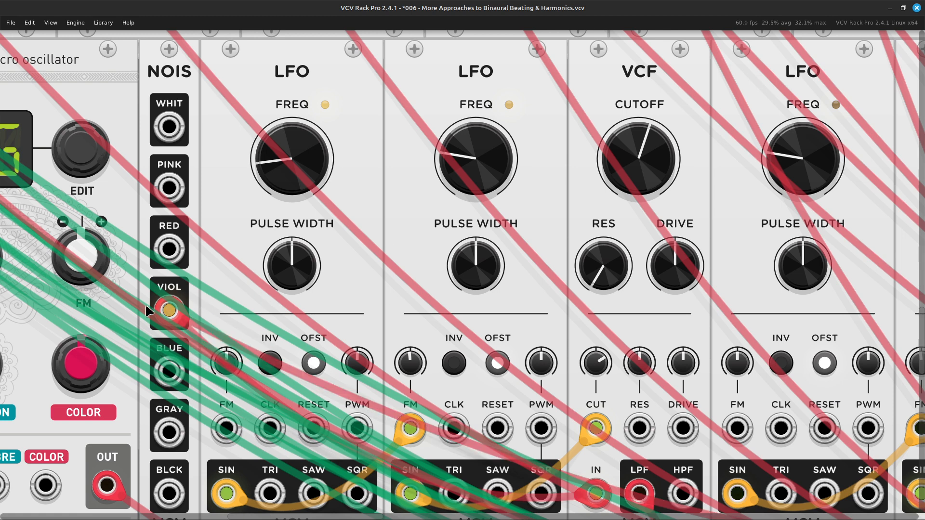
{"action": "scroll", "coordinate": [485, 311], "scroll_direction": "right", "scroll_amount": 3}
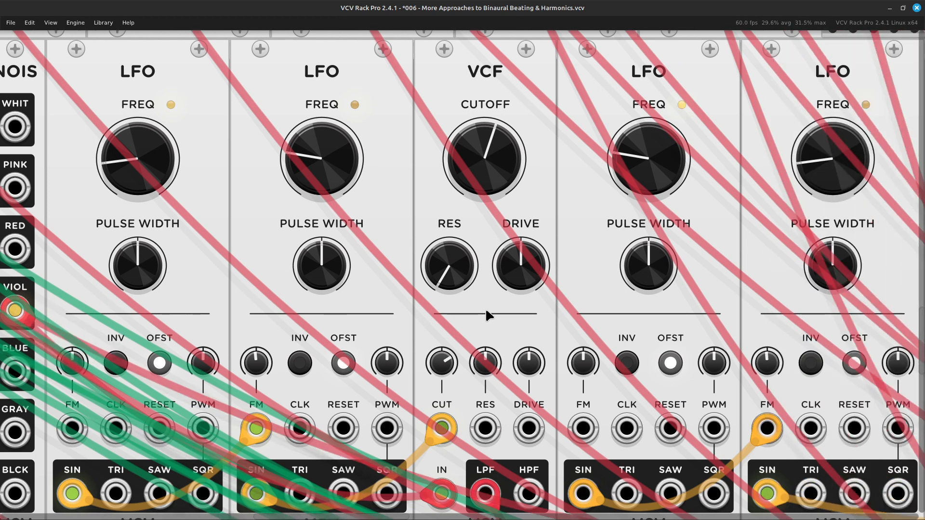
- Check the VCF's cutoff and cutoff modulation amount, plus the frequencies of the two LFOs that modulate it
{"action": "mouse_move", "coordinate": [479, 166]}
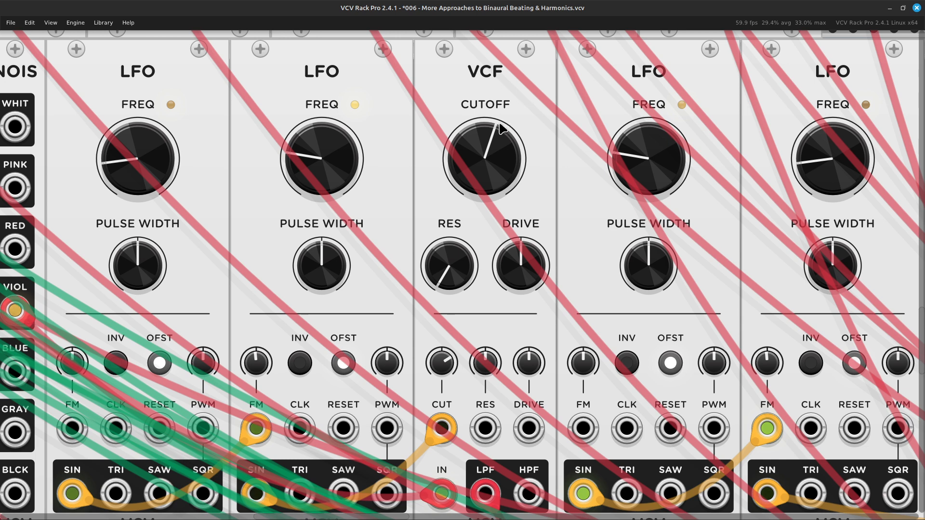
{"action": "mouse_move", "coordinate": [497, 133]}
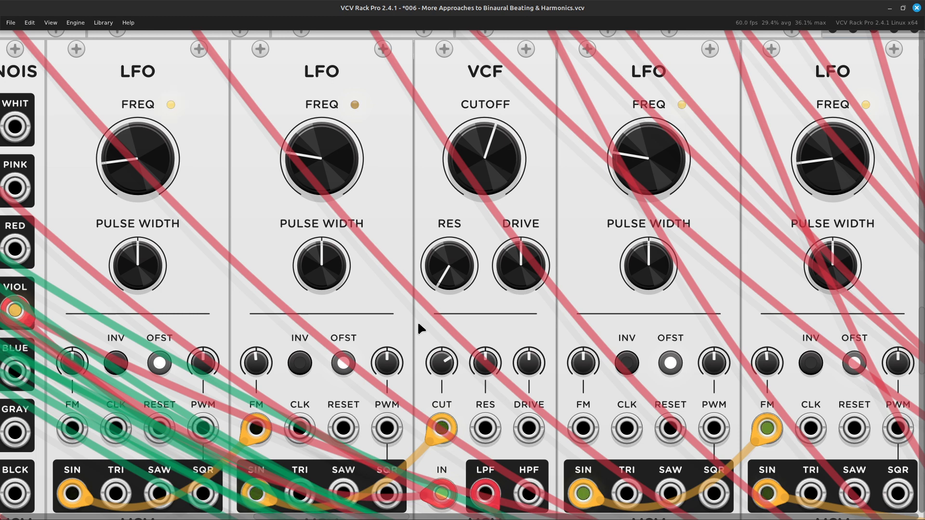
{"action": "mouse_move", "coordinate": [444, 372]}
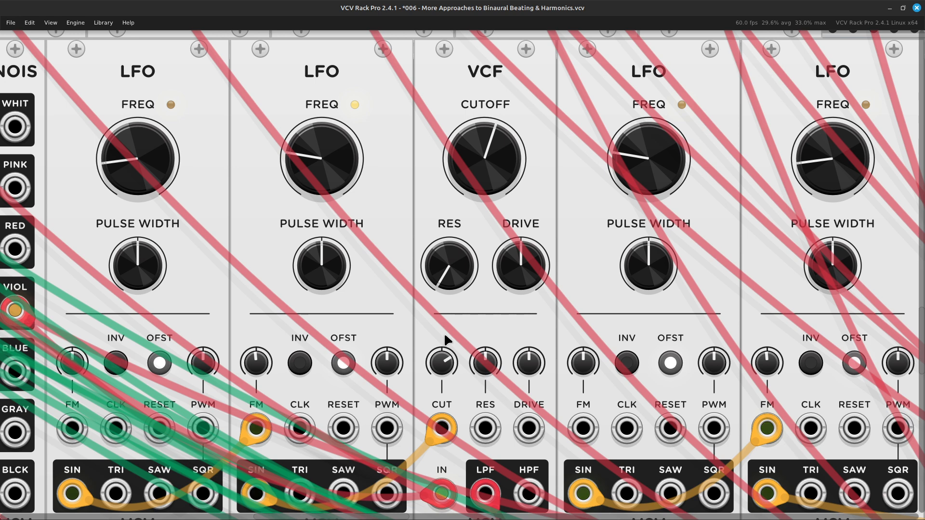
{"action": "scroll", "coordinate": [444, 340], "scroll_direction": "left", "scroll_amount": 3}
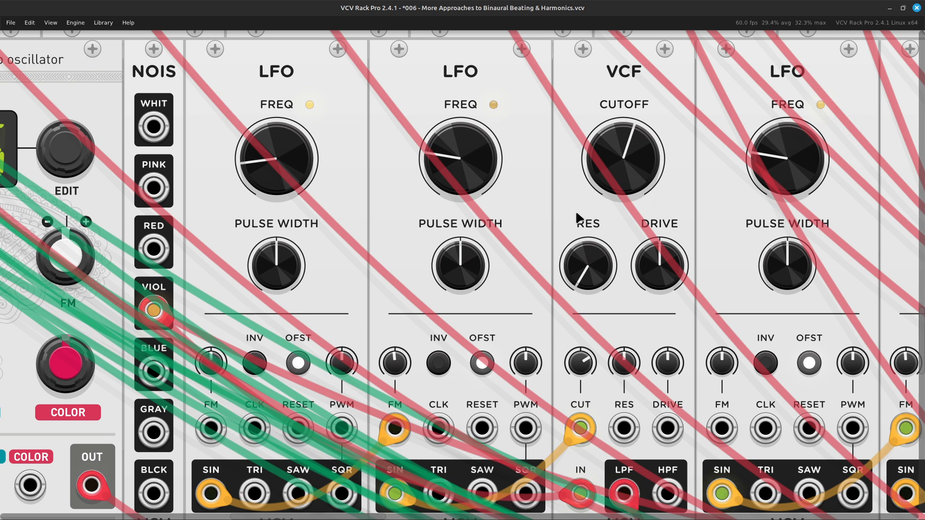
{"action": "scroll", "coordinate": [556, 282], "scroll_direction": "right", "scroll_amount": 3}
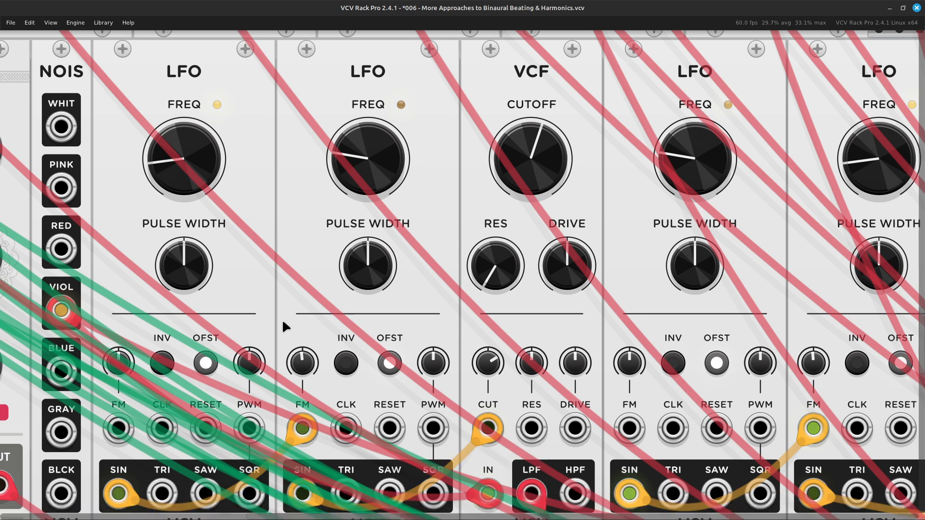
{"action": "mouse_move", "coordinate": [164, 161]}
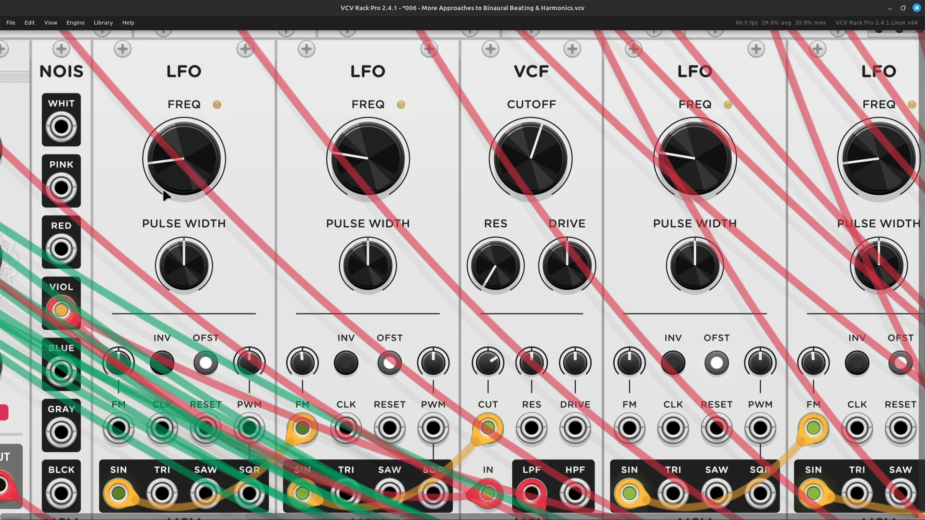
{"action": "mouse_move", "coordinate": [375, 149]}
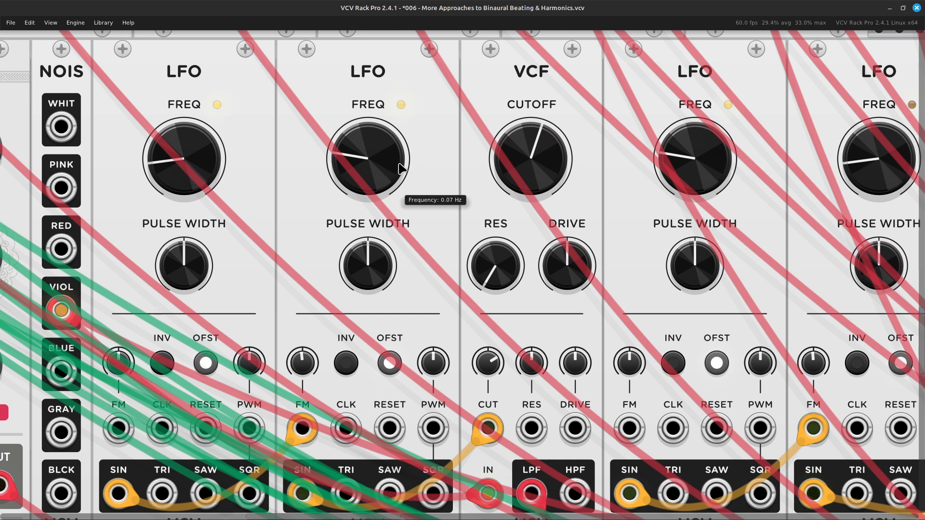
- Check the frequencies of the two chained LFOs after the VCF and inspect their sine-to-FM connection
{"action": "scroll", "coordinate": [399, 163], "scroll_direction": "right", "scroll_amount": 10}
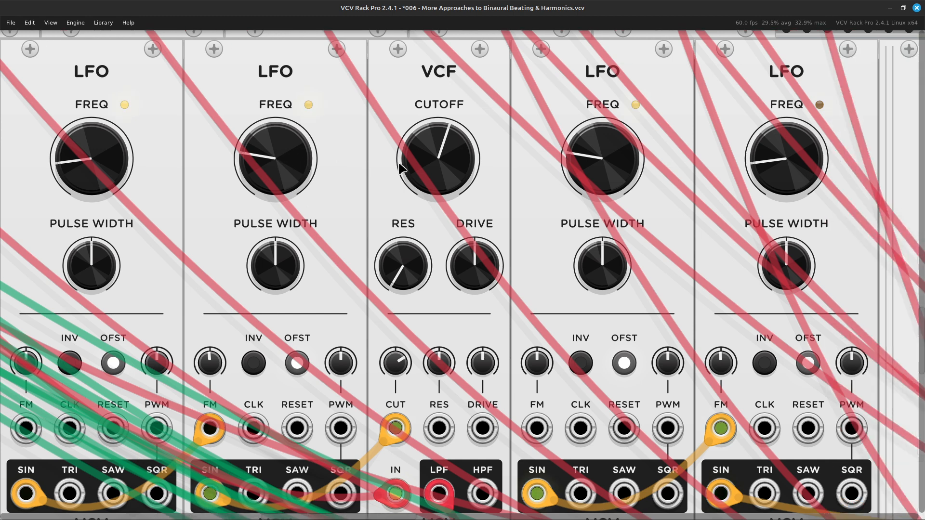
{"action": "scroll", "coordinate": [399, 164], "scroll_direction": "up", "scroll_amount": 3}
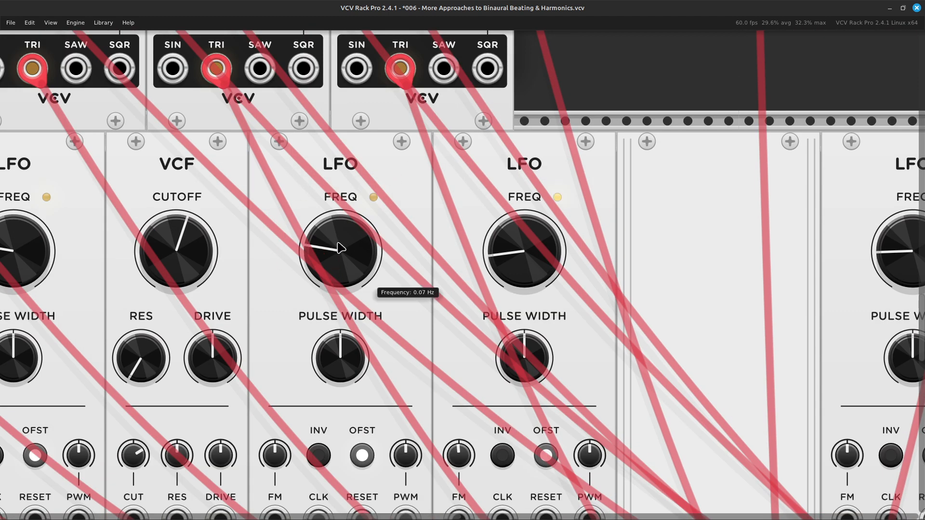
{"action": "mouse_move", "coordinate": [526, 255]}
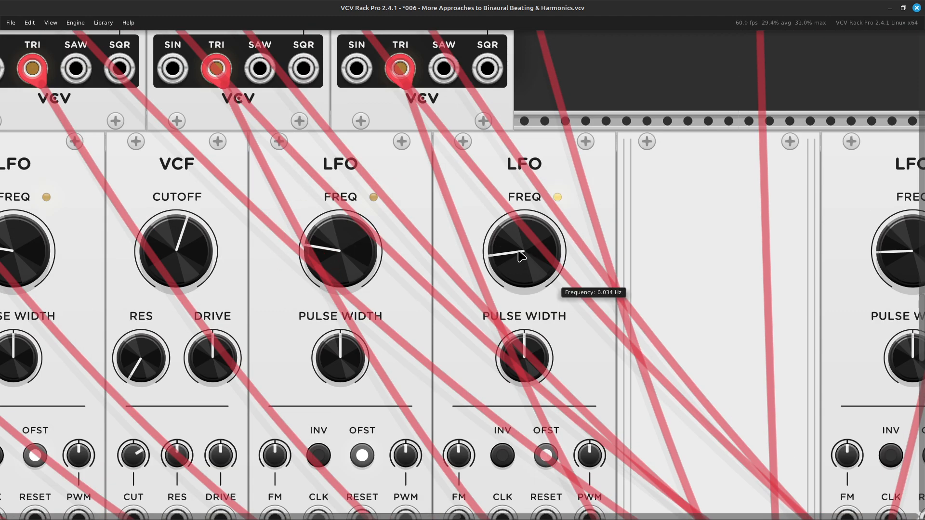
{"action": "scroll", "coordinate": [522, 256], "scroll_direction": "down", "scroll_amount": 3}
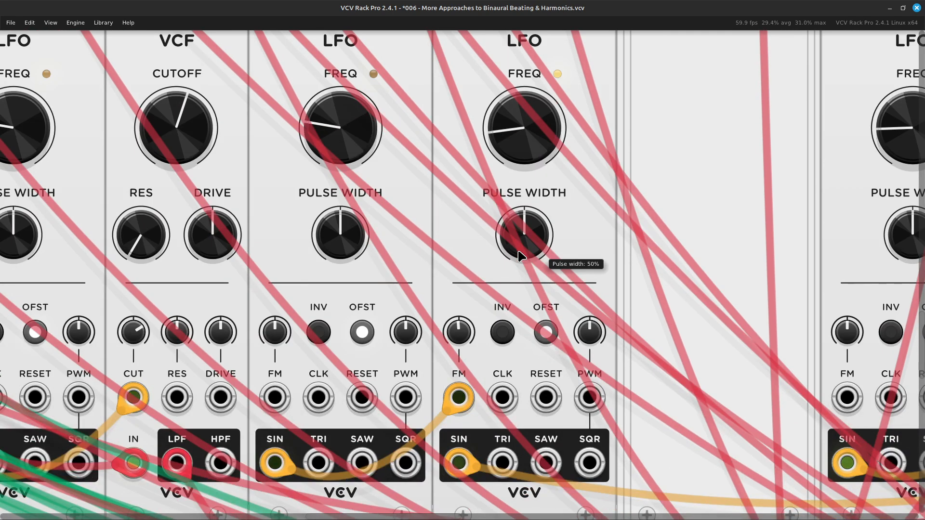
- Inspect the gain and offset values of both Dual Atenuverter channels and the LFO cables feeding them
{"action": "scroll", "coordinate": [519, 252], "scroll_direction": "down", "scroll_amount": 2}
{"action": "scroll", "coordinate": [519, 253], "scroll_direction": "right", "scroll_amount": 10}
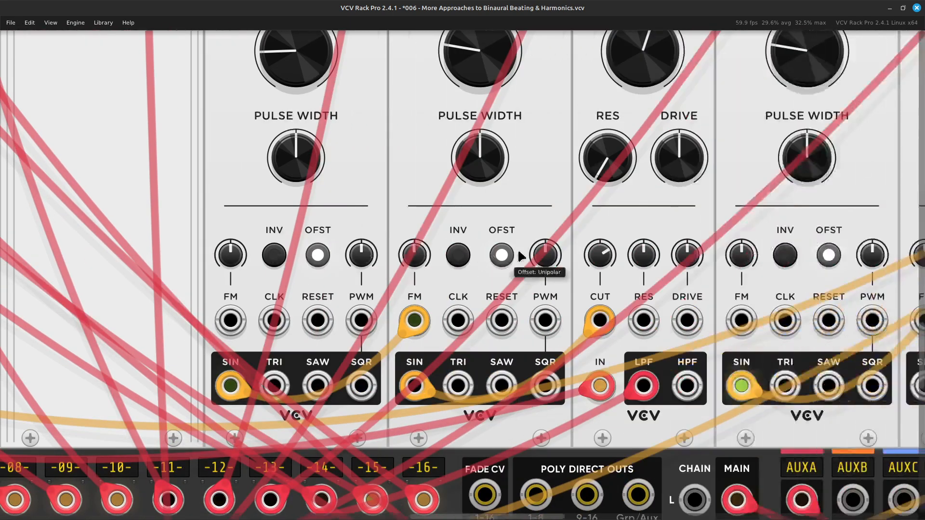
{"action": "scroll", "coordinate": [519, 252], "scroll_direction": "up", "scroll_amount": 6}
{"action": "scroll", "coordinate": [519, 253], "scroll_direction": "right", "scroll_amount": 5}
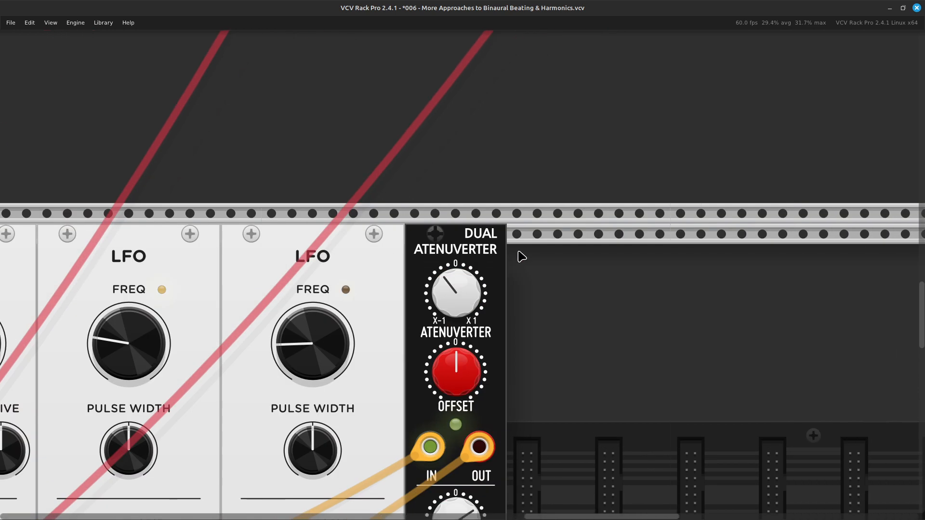
{"action": "scroll", "coordinate": [519, 252], "scroll_direction": "down", "scroll_amount": 2}
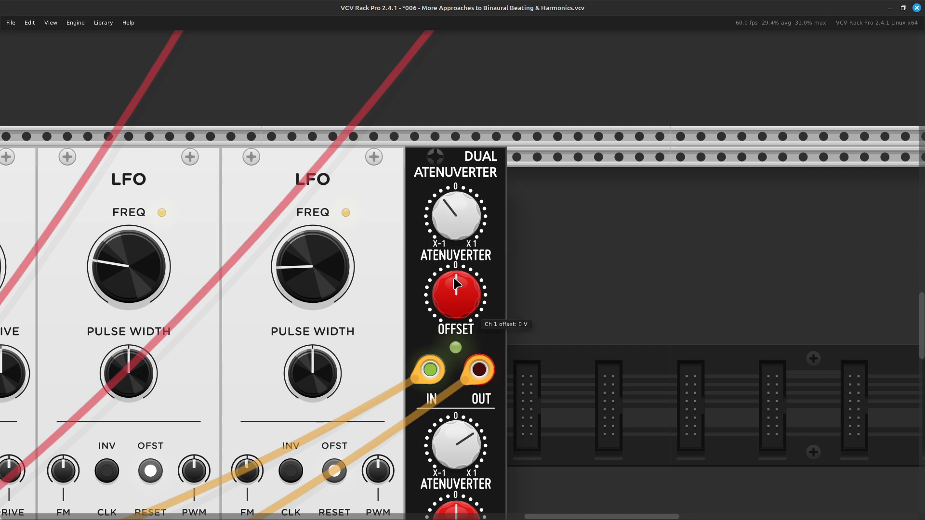
{"action": "scroll", "coordinate": [456, 293], "scroll_direction": "down", "scroll_amount": 6}
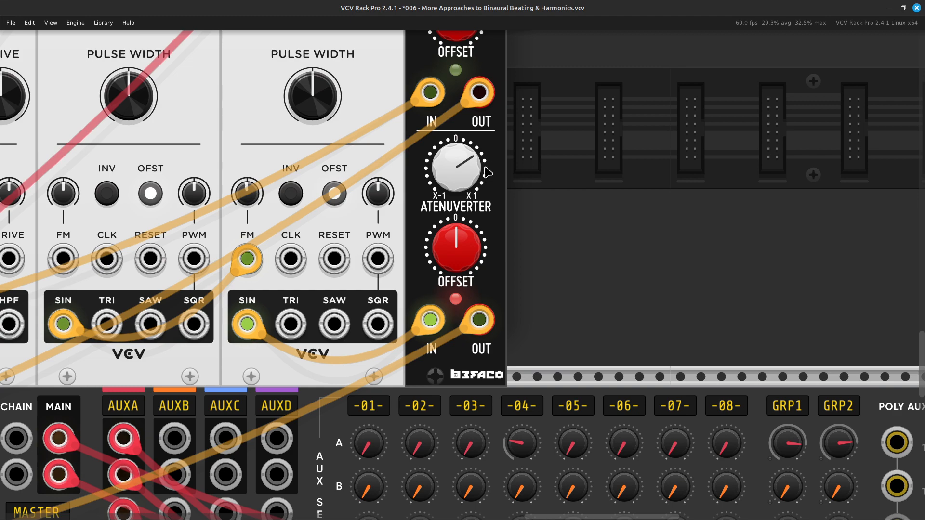
{"action": "scroll", "coordinate": [473, 239], "scroll_direction": "up", "scroll_amount": 5}
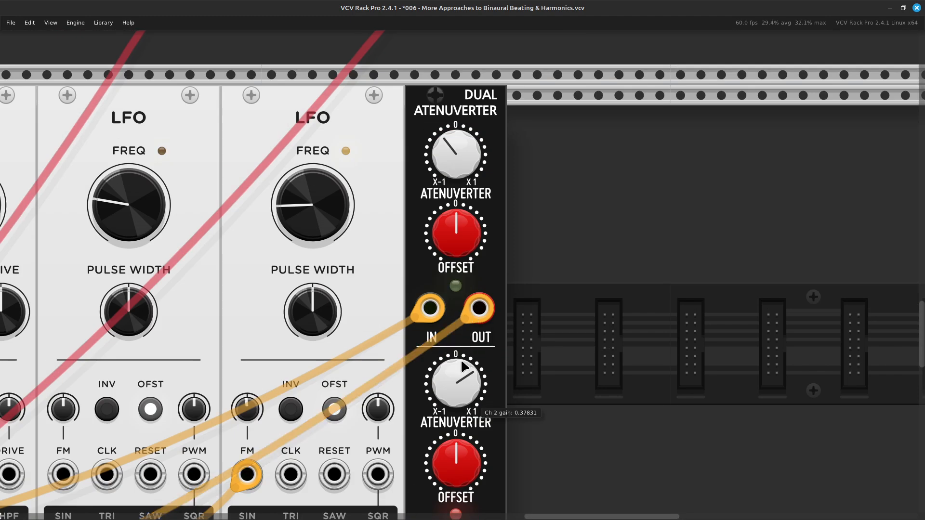
{"action": "scroll", "coordinate": [461, 360], "scroll_direction": "down", "scroll_amount": 2}
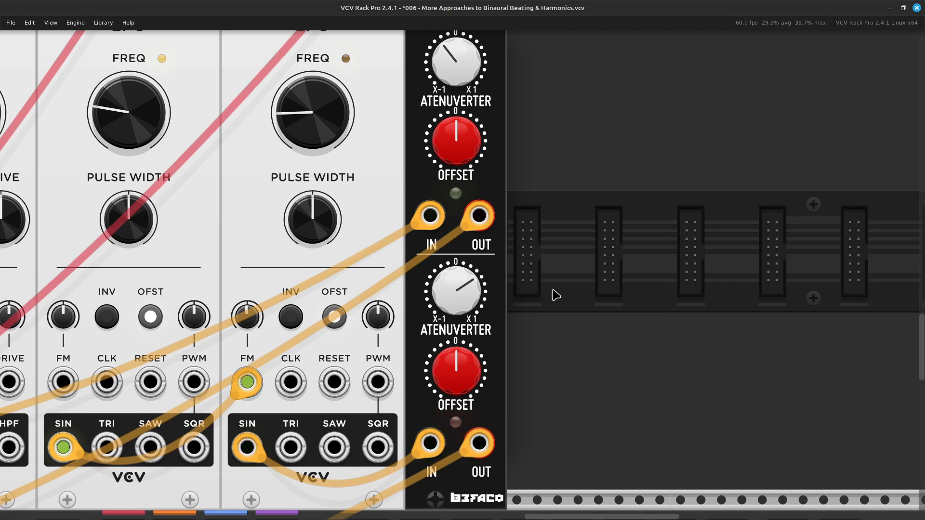
- Review the second LFO and VCF group beside the blank panel, including its LFO frequencies and cutoff
{"action": "scroll", "coordinate": [555, 295], "scroll_direction": "left", "scroll_amount": 15}
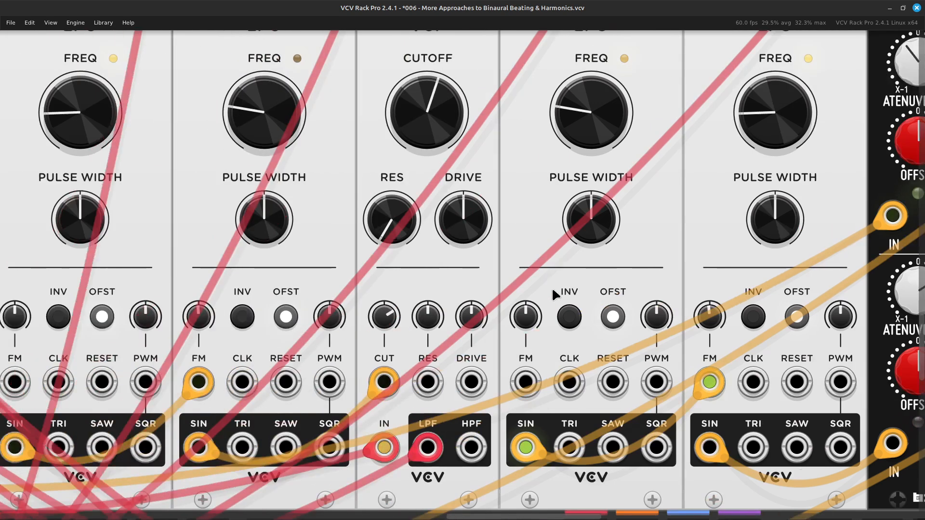
{"action": "scroll", "coordinate": [555, 295], "scroll_direction": "up", "scroll_amount": 3}
{"action": "scroll", "coordinate": [555, 293], "scroll_direction": "left", "scroll_amount": 5}
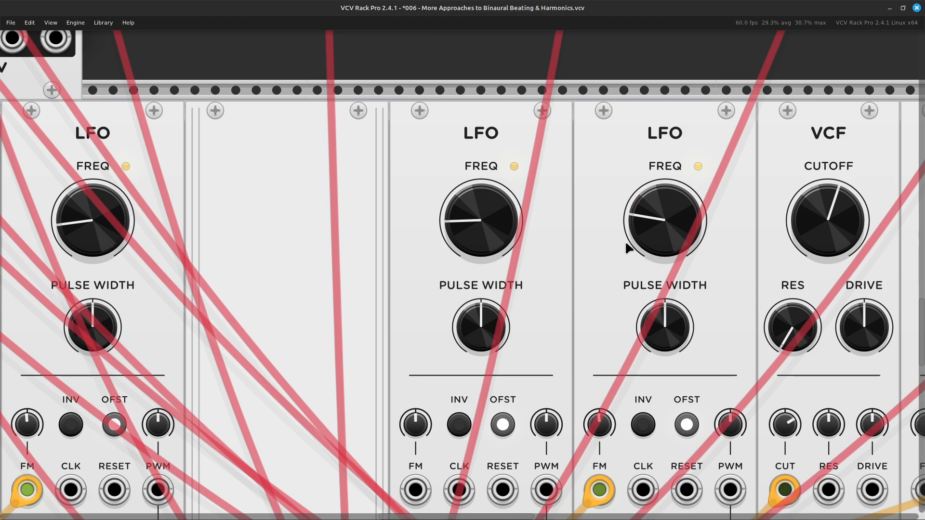
{"action": "mouse_move", "coordinate": [661, 233]}
{"action": "scroll", "coordinate": [664, 238], "scroll_direction": "right", "scroll_amount": 6}
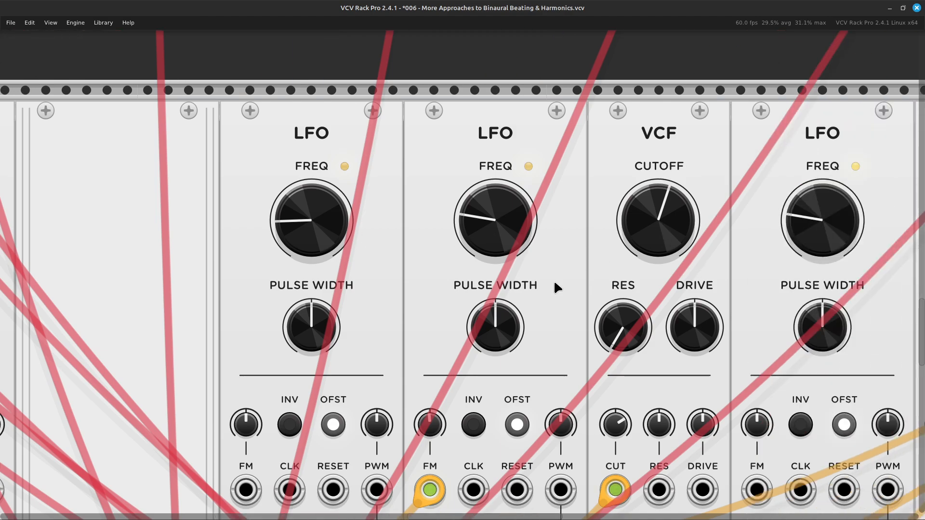
- Review the levels and moving pan modulation of MixMaster channels 1 to 3 alongside the EQMaster spectrum
{"action": "scroll", "coordinate": [556, 286], "scroll_direction": "down", "scroll_amount": 10}
{"action": "scroll", "coordinate": [558, 288], "scroll_direction": "left", "scroll_amount": 8}
{"action": "scroll", "coordinate": [557, 287], "scroll_direction": "down", "scroll_amount": 3}
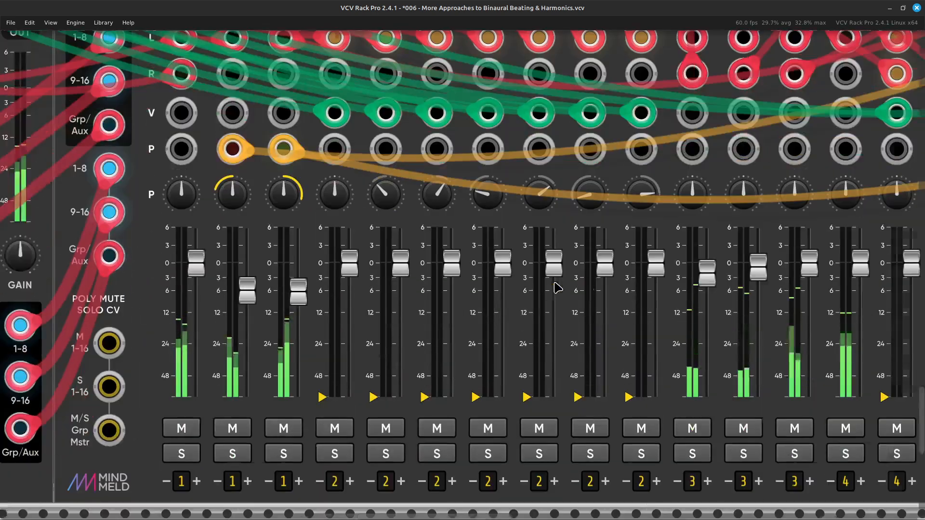
{"action": "scroll", "coordinate": [558, 287], "scroll_direction": "left", "scroll_amount": 6}
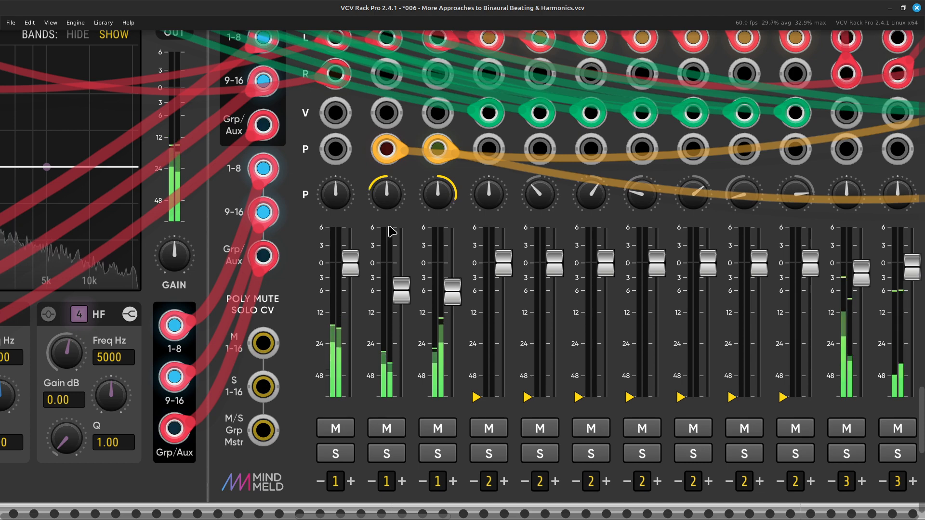
{"action": "scroll", "coordinate": [391, 232], "scroll_direction": "up", "scroll_amount": 5}
{"action": "scroll", "coordinate": [391, 232], "scroll_direction": "left", "scroll_amount": 8}
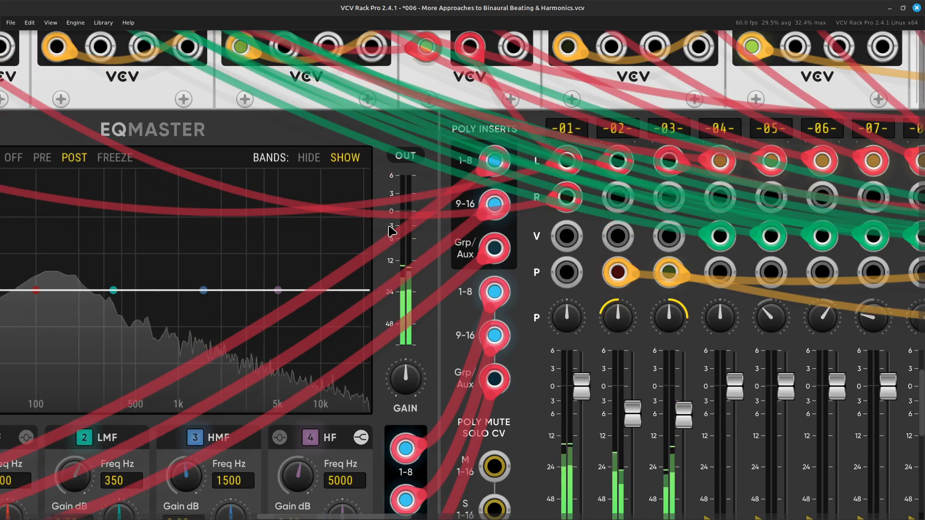
- Switch the EQMaster to track 2 and view its spectrum alongside the channel 2 level and pan modulation
{"action": "scroll", "coordinate": [391, 232], "scroll_direction": "left", "scroll_amount": 11}
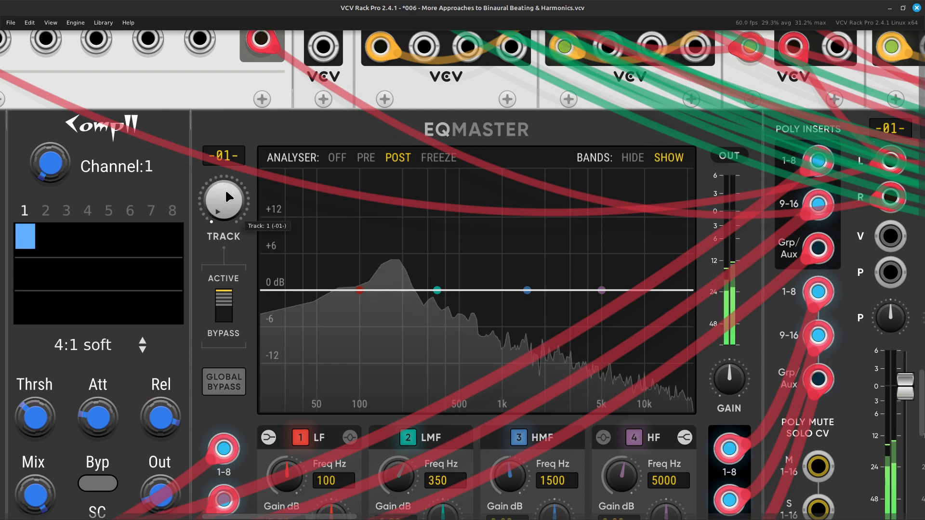
{"action": "scroll", "coordinate": [227, 197], "scroll_direction": "up", "scroll_amount": 1}
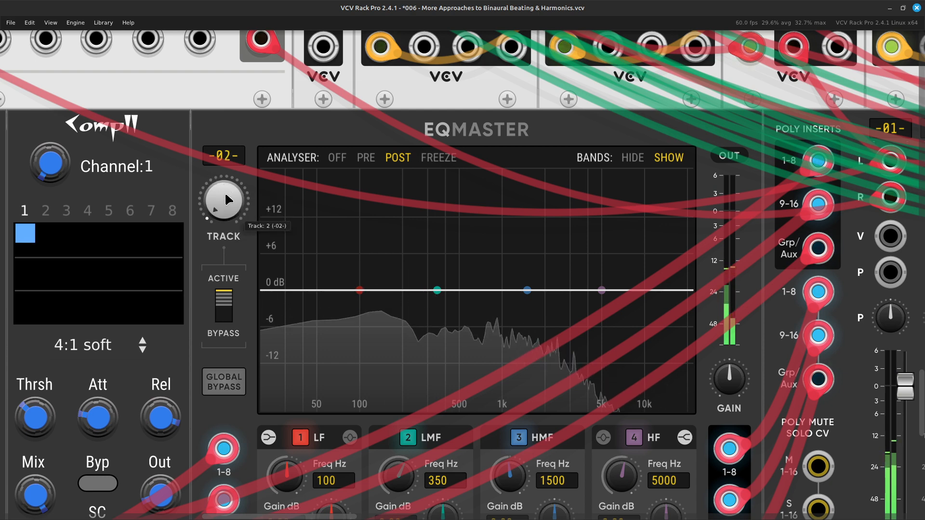
{"action": "scroll", "coordinate": [227, 198], "scroll_direction": "right", "scroll_amount": 7}
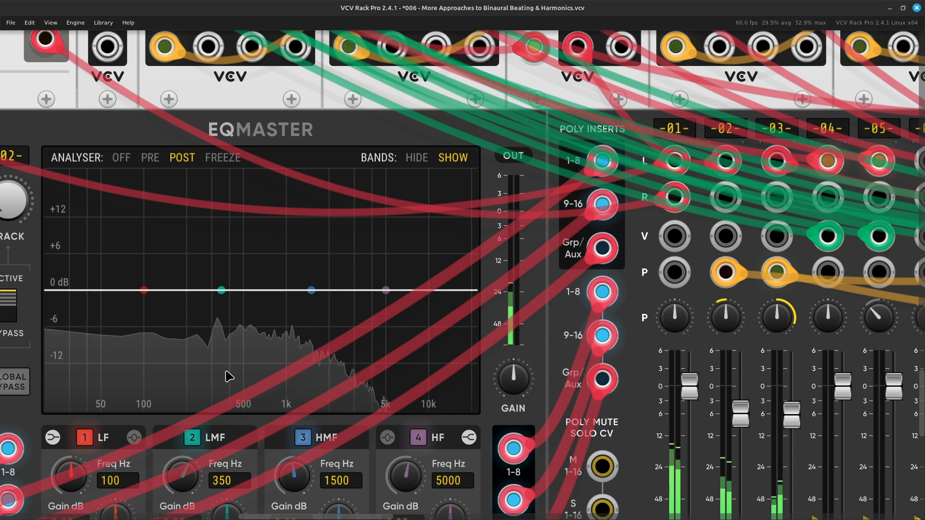
- Set the EQMaster track to 3 and compare its spectrum with the level and pan movement of MixMaster channel 3
{"action": "scroll", "coordinate": [278, 364], "scroll_direction": "left", "scroll_amount": 5}
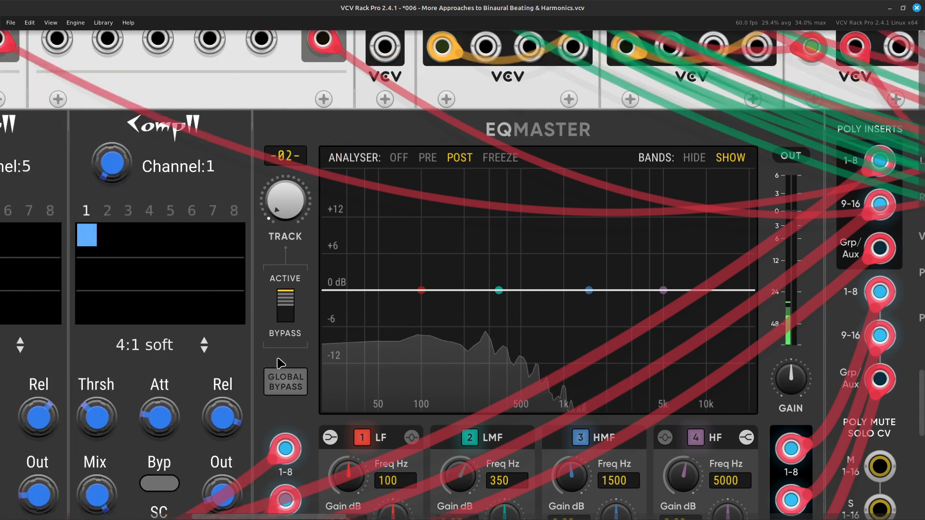
{"action": "right_click", "coordinate": [287, 198]}
{"action": "type", "text": "3"}
{"action": "key", "text": "Return"}
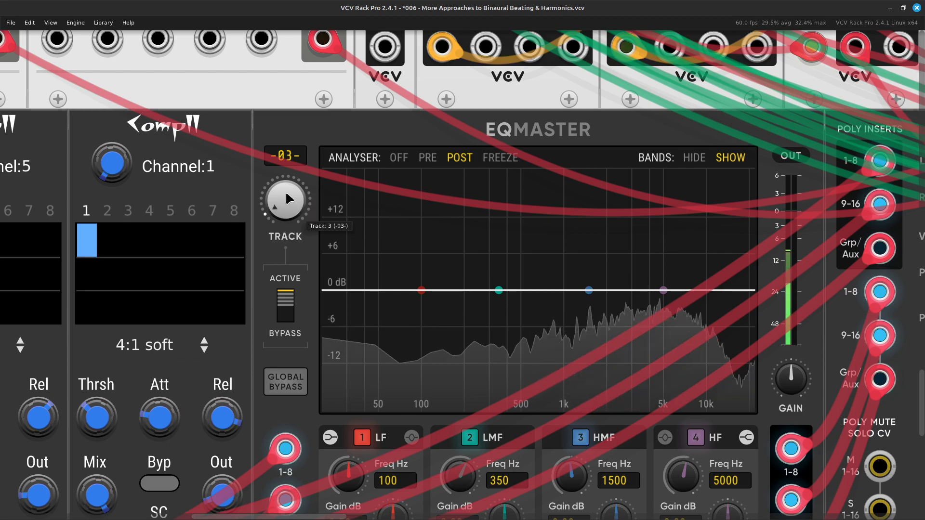
{"action": "scroll", "coordinate": [286, 195], "scroll_direction": "right", "scroll_amount": 5}
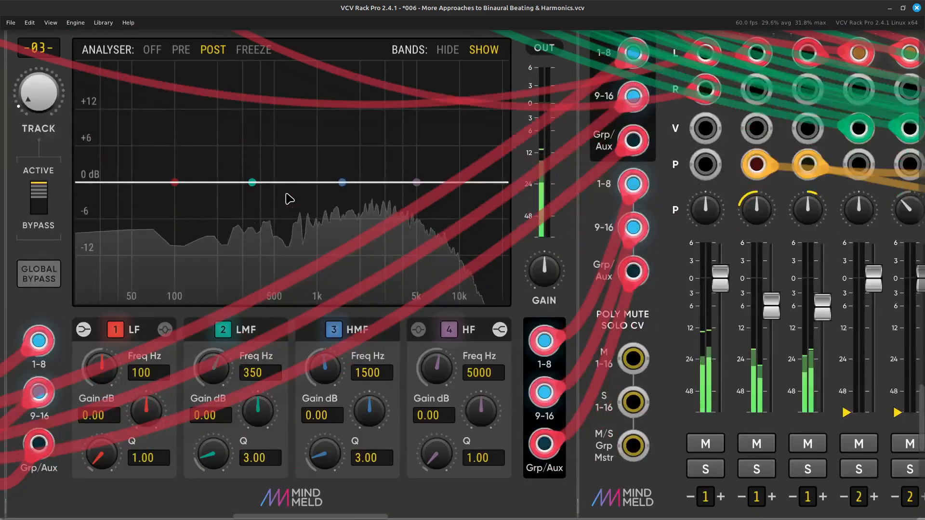
{"action": "scroll", "coordinate": [289, 199], "scroll_direction": "right", "scroll_amount": 2}
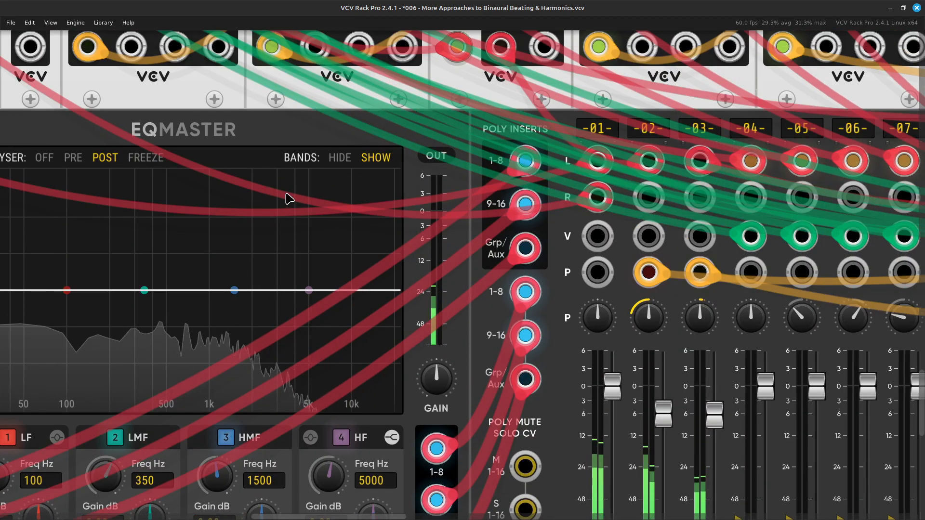
{"action": "scroll", "coordinate": [289, 199], "scroll_direction": "left", "scroll_amount": 8}
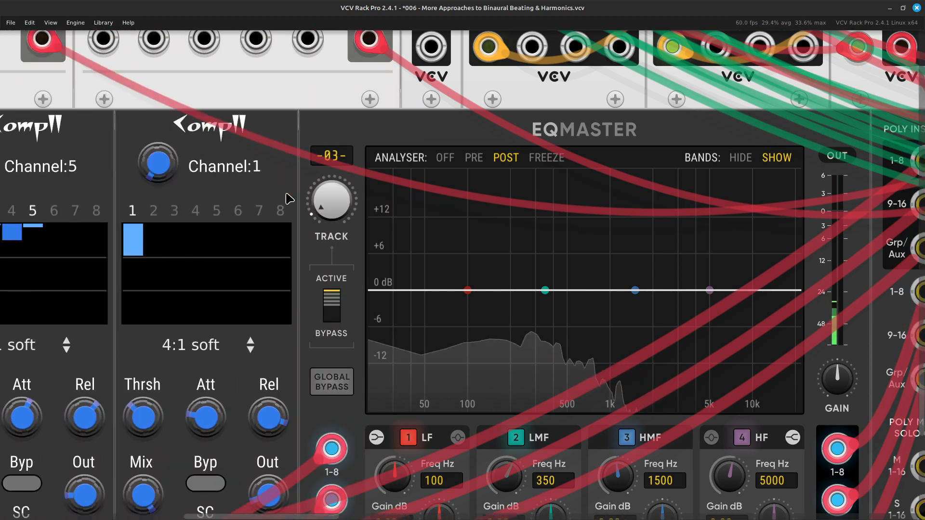
- Review the three Comp II compressors, then the track 3 spectrum against the pan modulation of MixMaster channels 2 and 3
{"action": "scroll", "coordinate": [289, 199], "scroll_direction": "left", "scroll_amount": 11}
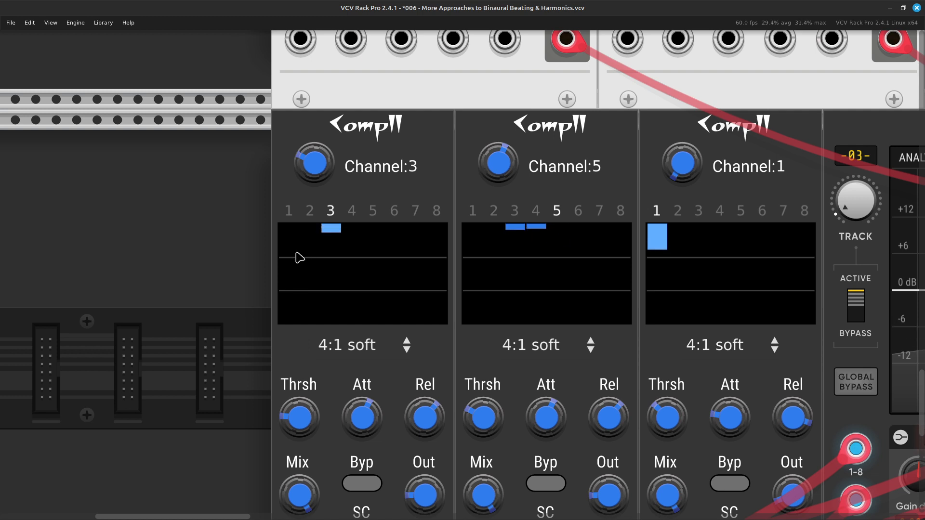
{"action": "scroll", "coordinate": [299, 258], "scroll_direction": "right", "scroll_amount": 5}
{"action": "scroll", "coordinate": [299, 258], "scroll_direction": "right", "scroll_amount": 20}
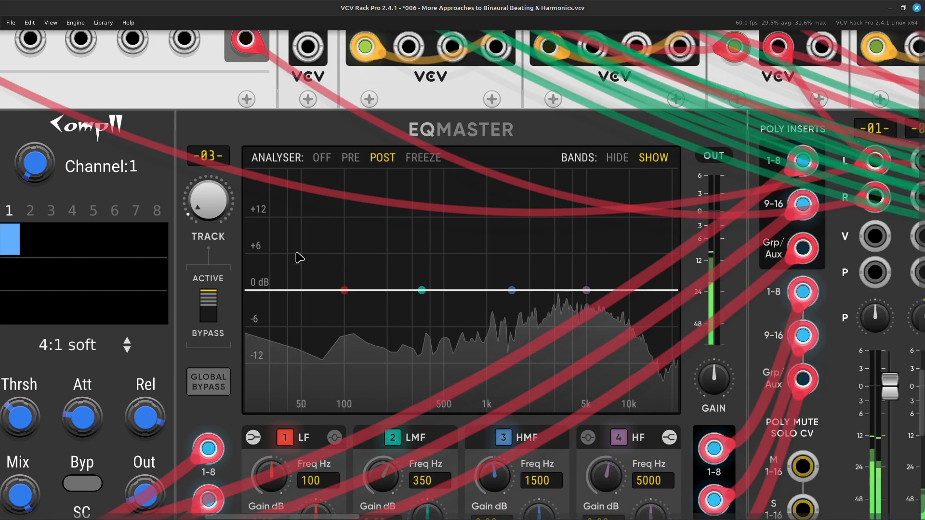
{"action": "scroll", "coordinate": [299, 258], "scroll_direction": "right", "scroll_amount": 4}
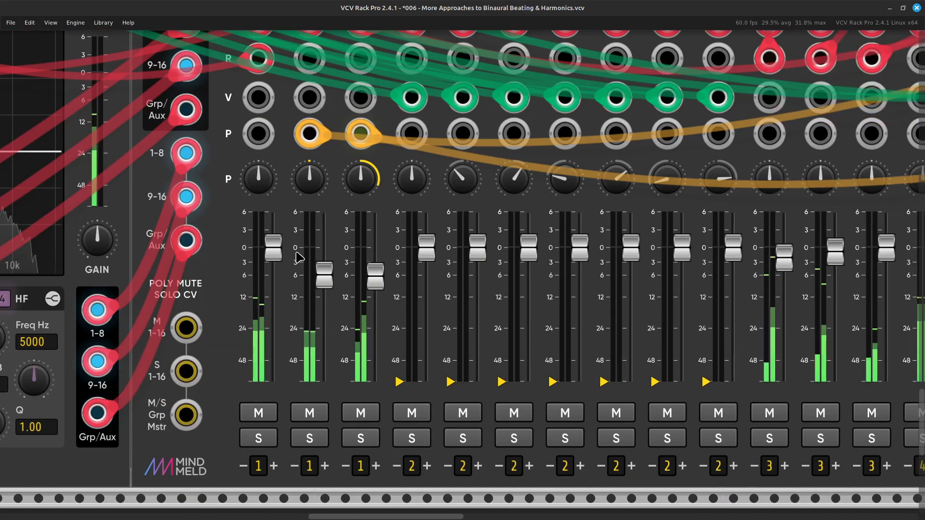
{"action": "scroll", "coordinate": [299, 257], "scroll_direction": "up", "scroll_amount": 3}
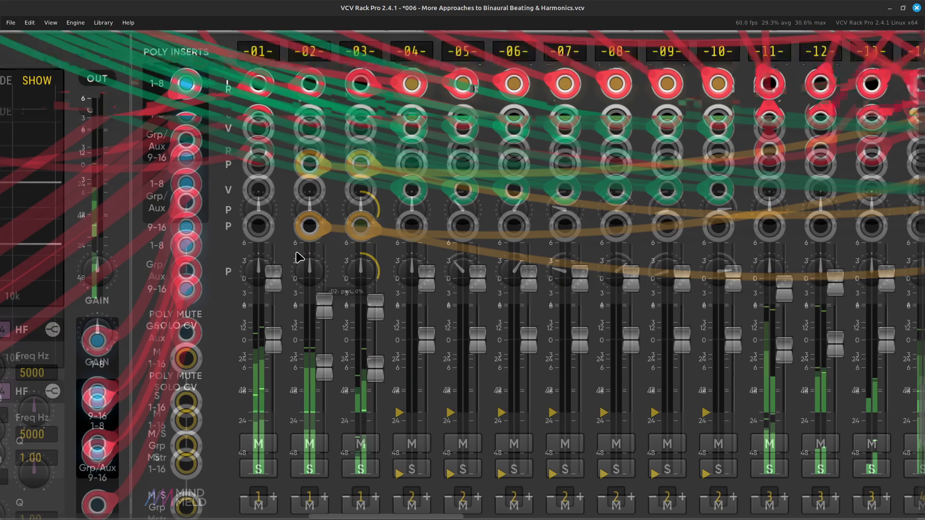
{"action": "scroll", "coordinate": [299, 257], "scroll_direction": "left", "scroll_amount": 14}
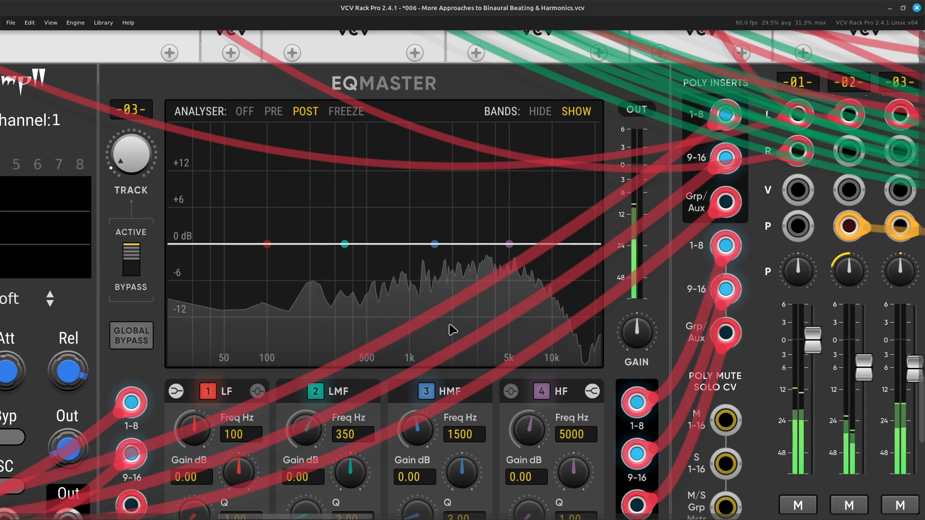
{"action": "scroll", "coordinate": [453, 330], "scroll_direction": "right", "scroll_amount": 10}
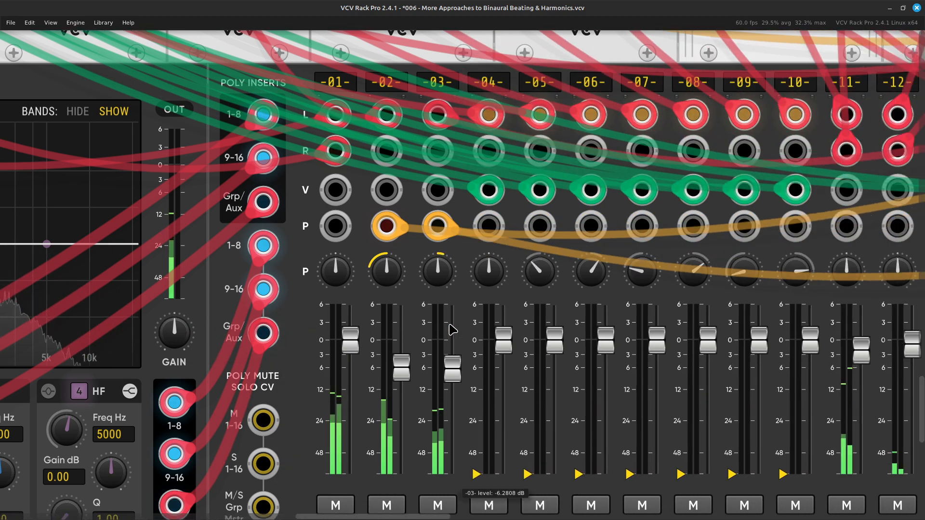
{"action": "scroll", "coordinate": [453, 330], "scroll_direction": "left", "scroll_amount": 5}
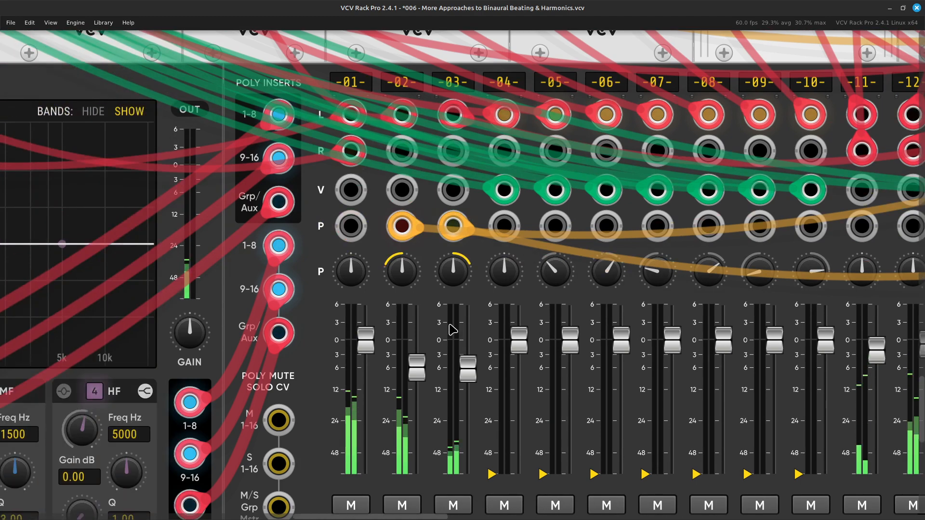
- Survey the rack from the noise oscillators and both LFO and VCF groups to the compressors, mixer, aux sends and reverb
{"action": "scroll", "coordinate": [453, 330], "scroll_direction": "down", "scroll_amount": 2}
{"action": "scroll", "coordinate": [453, 330], "scroll_direction": "down", "scroll_amount": 4}
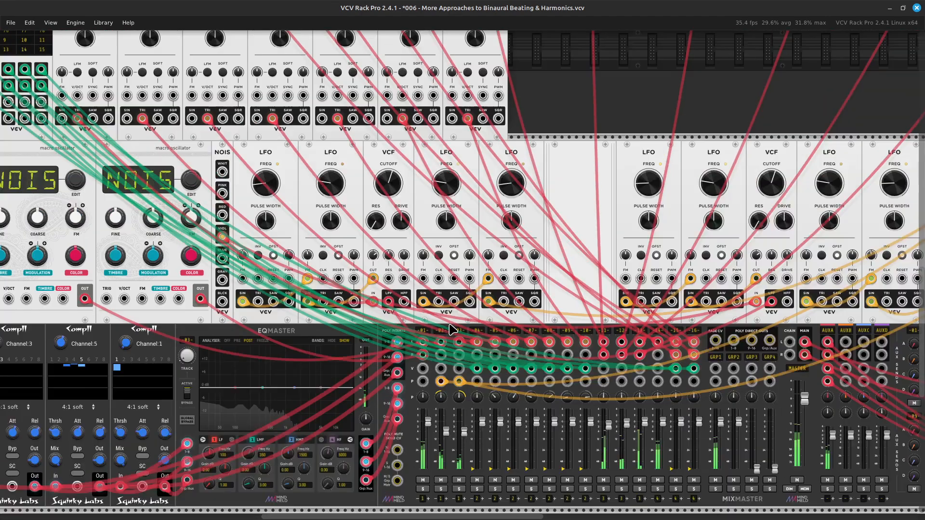
{"action": "scroll", "coordinate": [453, 330], "scroll_direction": "right", "scroll_amount": 6}
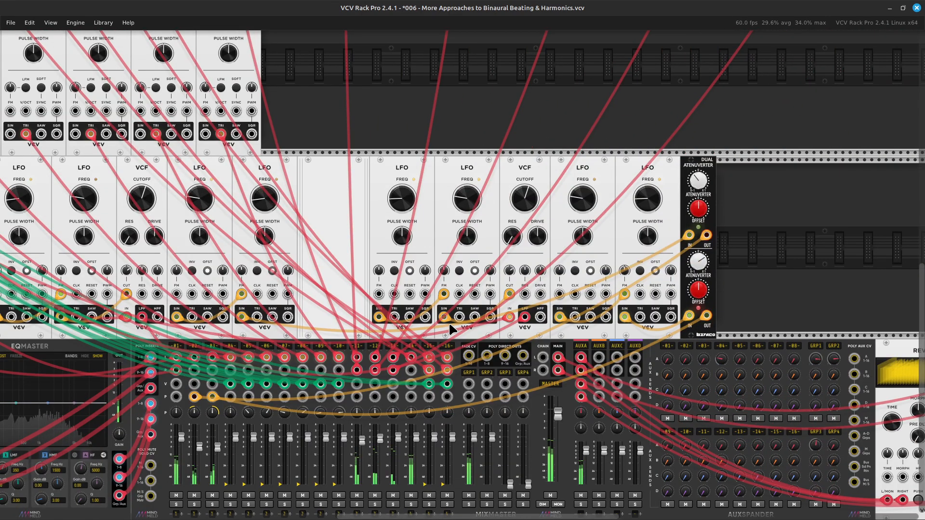
{"action": "scroll", "coordinate": [312, 313], "scroll_direction": "left", "scroll_amount": 2}
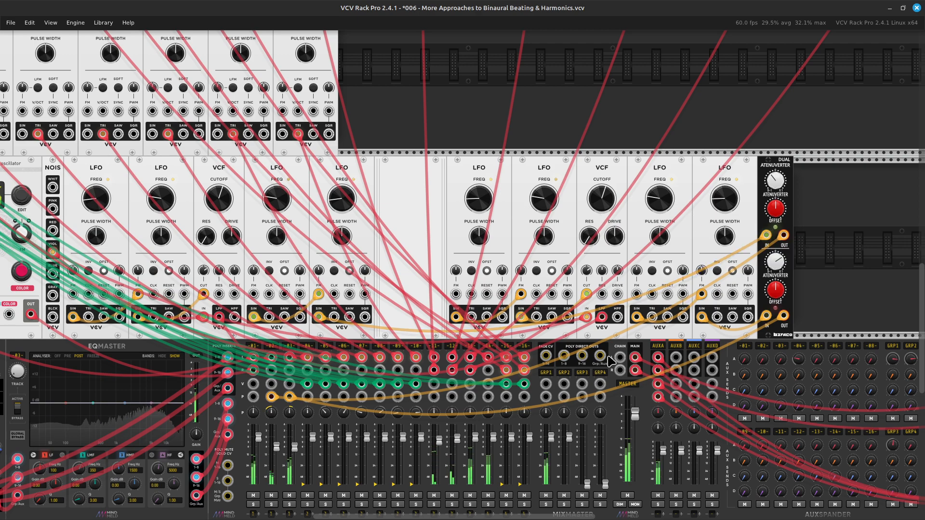
{"action": "scroll", "coordinate": [675, 299], "scroll_direction": "left", "scroll_amount": 5}
{"action": "scroll", "coordinate": [587, 361], "scroll_direction": "left", "scroll_amount": 3}
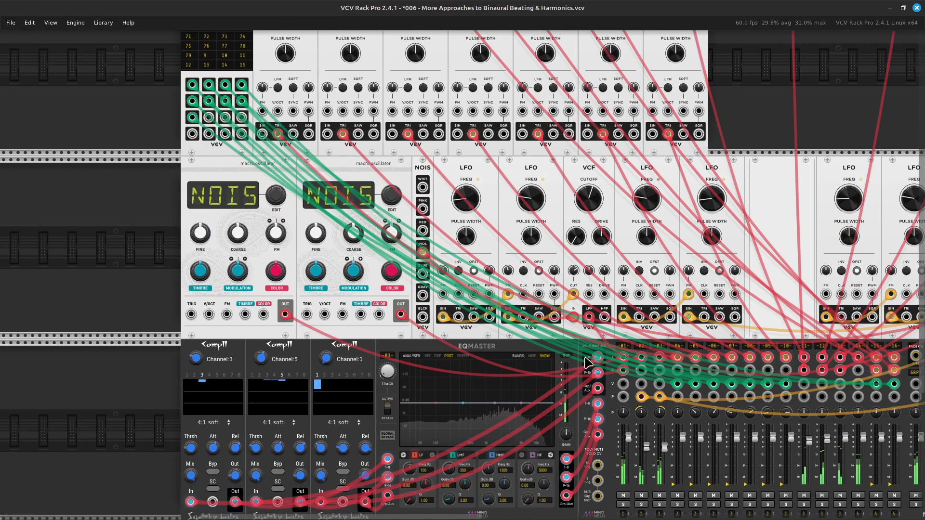
{"action": "scroll", "coordinate": [587, 361], "scroll_direction": "down", "scroll_amount": 5}
{"action": "scroll", "coordinate": [583, 361], "scroll_direction": "up", "scroll_amount": 3}
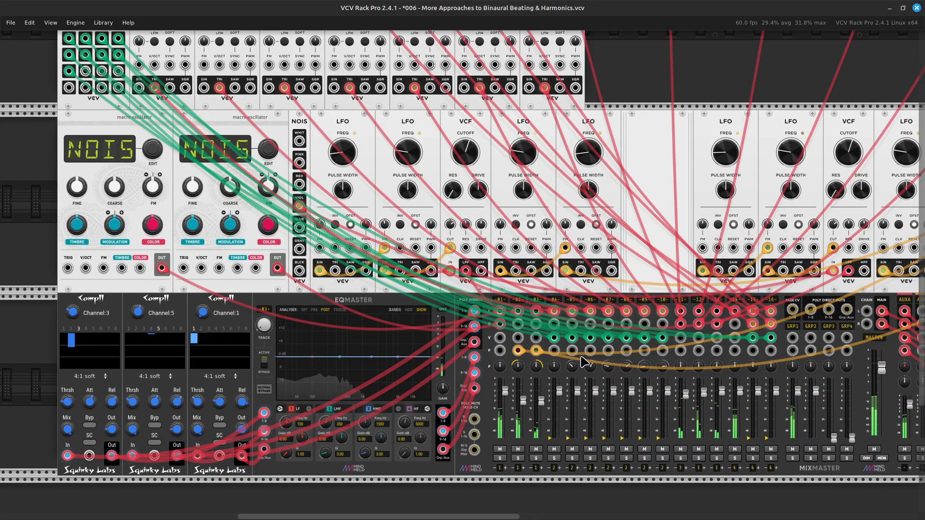
{"action": "scroll", "coordinate": [583, 362], "scroll_direction": "right", "scroll_amount": 12}
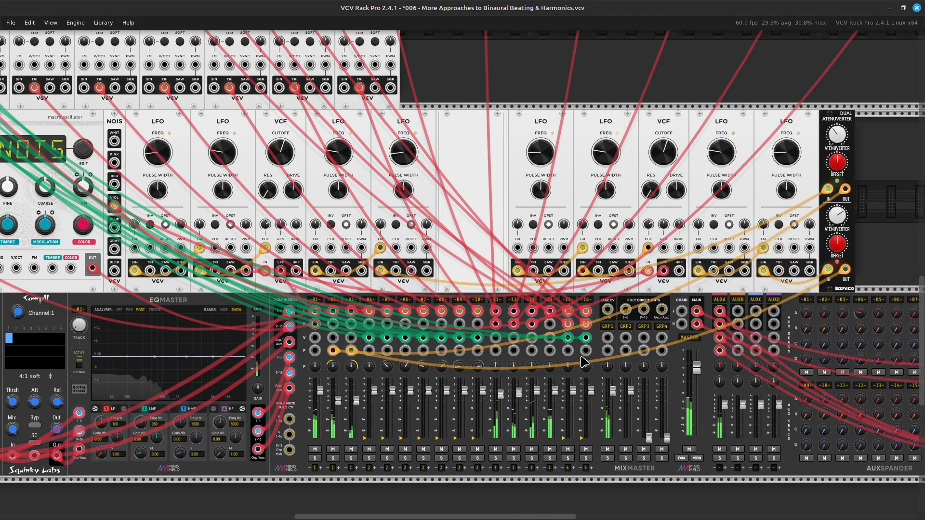
{"action": "scroll", "coordinate": [585, 362], "scroll_direction": "down", "scroll_amount": 2}
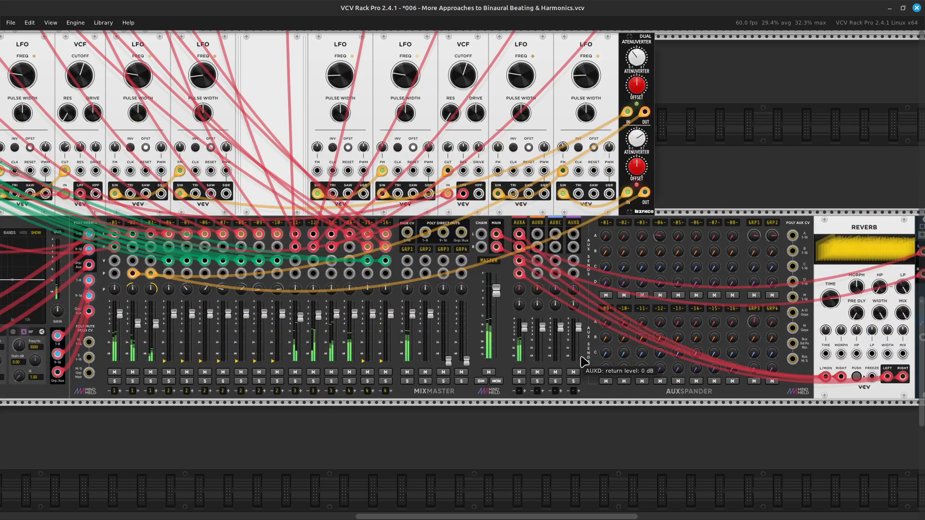
- Examine the levels of MixMaster channels 11 to 16, the four groups, the master and the aux returns
{"action": "scroll", "coordinate": [585, 362], "scroll_direction": "up", "scroll_amount": 6, "text": "ctrl"}
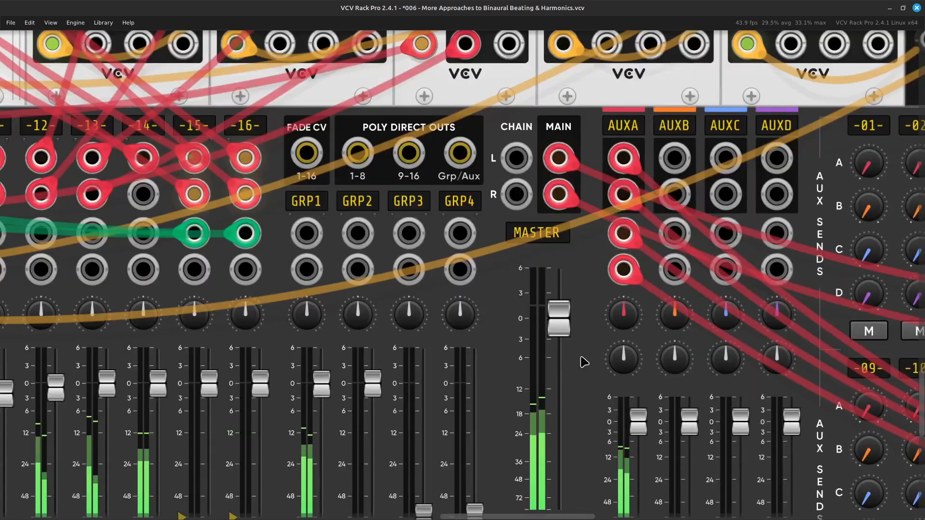
{"action": "scroll", "coordinate": [584, 361], "scroll_direction": "left", "scroll_amount": 4}
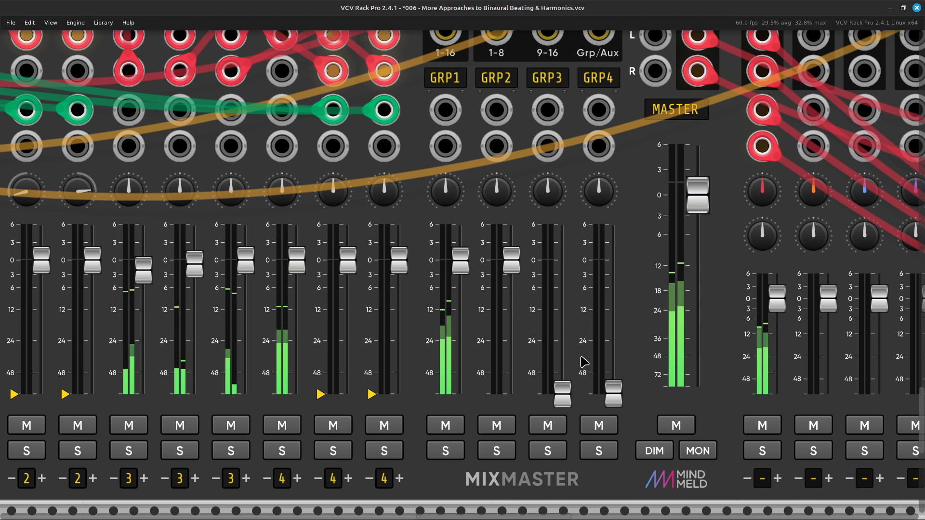
{"action": "scroll", "coordinate": [584, 361], "scroll_direction": "right", "scroll_amount": 4}
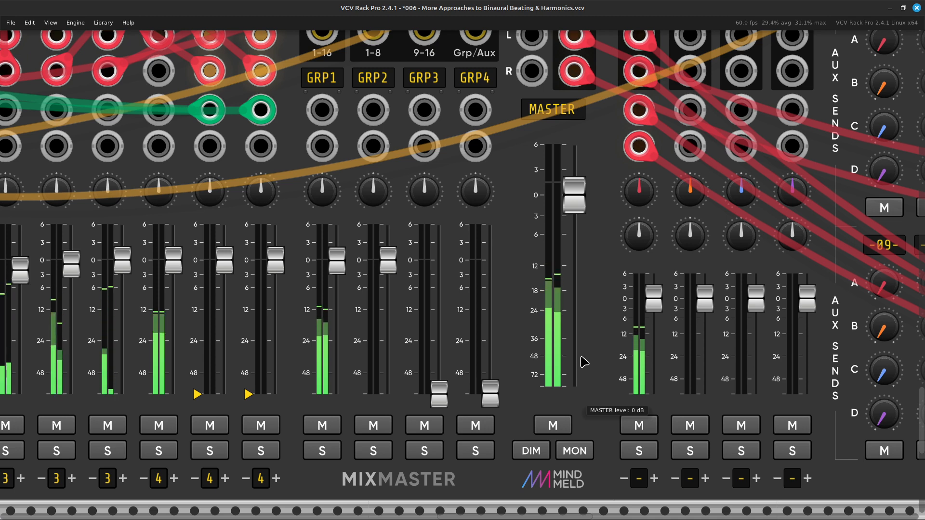
{"action": "scroll", "coordinate": [585, 363], "scroll_direction": "left", "scroll_amount": 4}
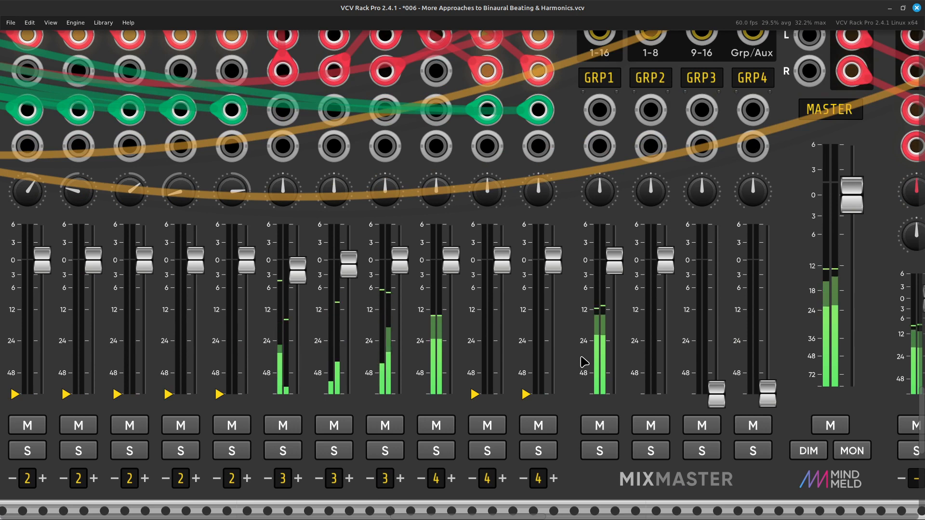
{"action": "scroll", "coordinate": [584, 362], "scroll_direction": "right", "scroll_amount": 4}
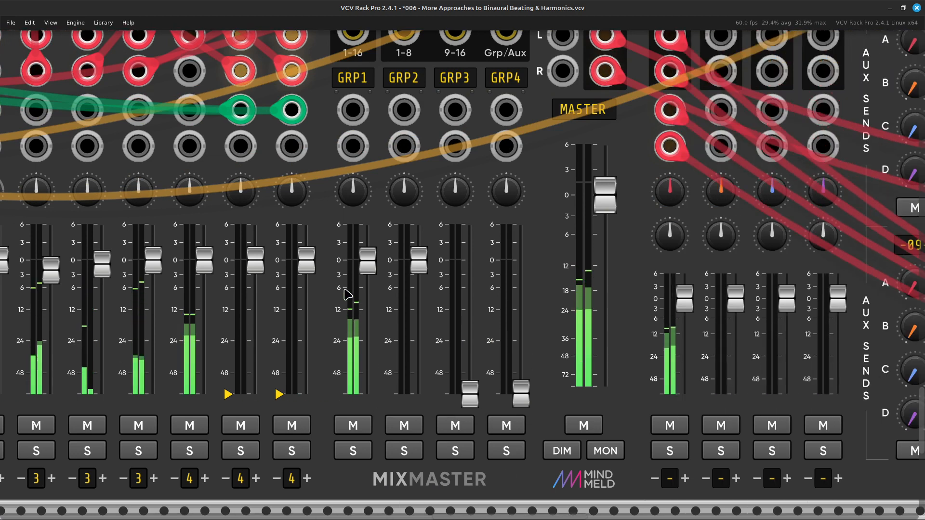
{"action": "mouse_move", "coordinate": [365, 280]}
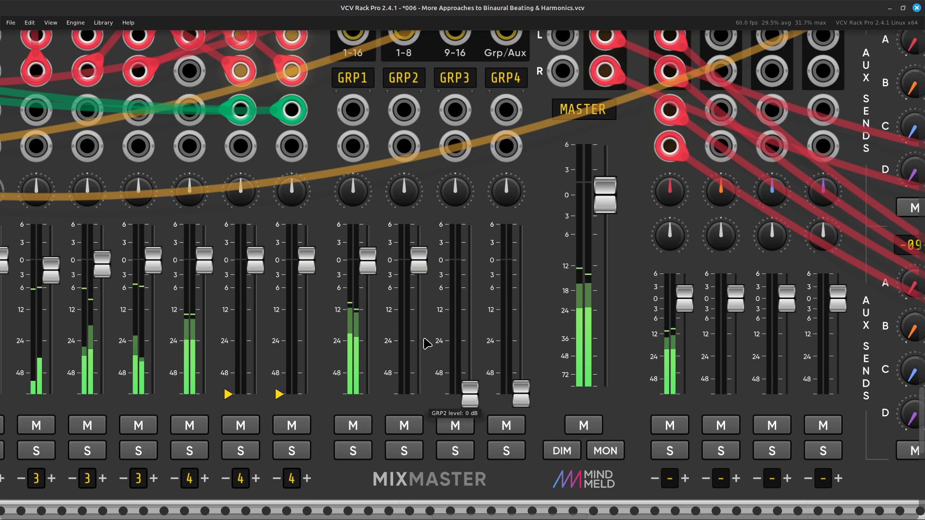
- Examine MixMaster channels 4 to 10 and their seven VCO sources, the MIDI CC to CV module and the WT VCO row
{"action": "scroll", "coordinate": [302, 371], "scroll_direction": "left", "scroll_amount": 10}
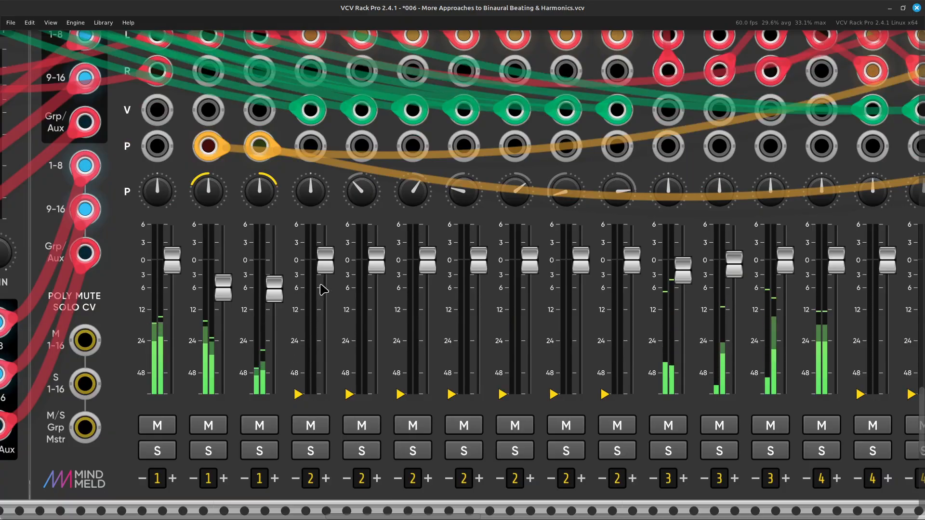
{"action": "scroll", "coordinate": [285, 337], "scroll_direction": "up", "scroll_amount": 12}
{"action": "scroll", "coordinate": [286, 332], "scroll_direction": "up", "scroll_amount": 8}
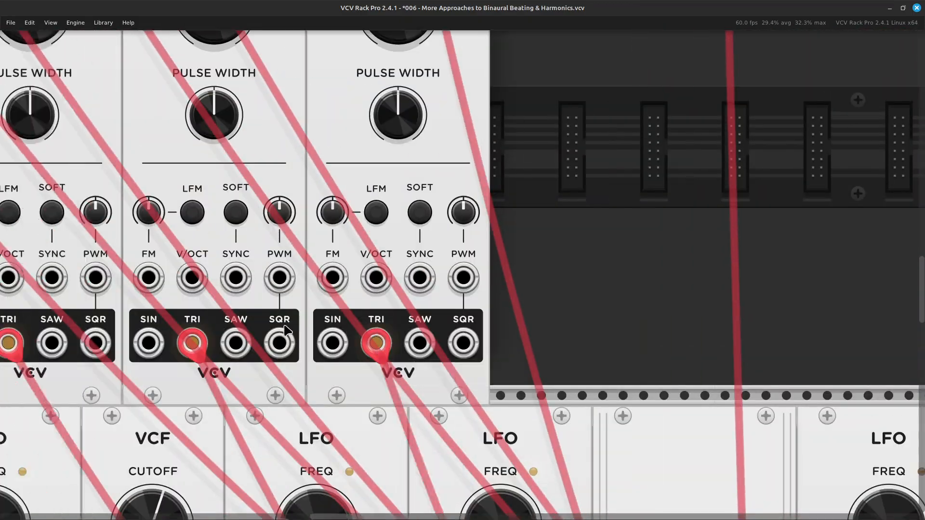
{"action": "scroll", "coordinate": [285, 326], "scroll_direction": "down", "scroll_amount": 5}
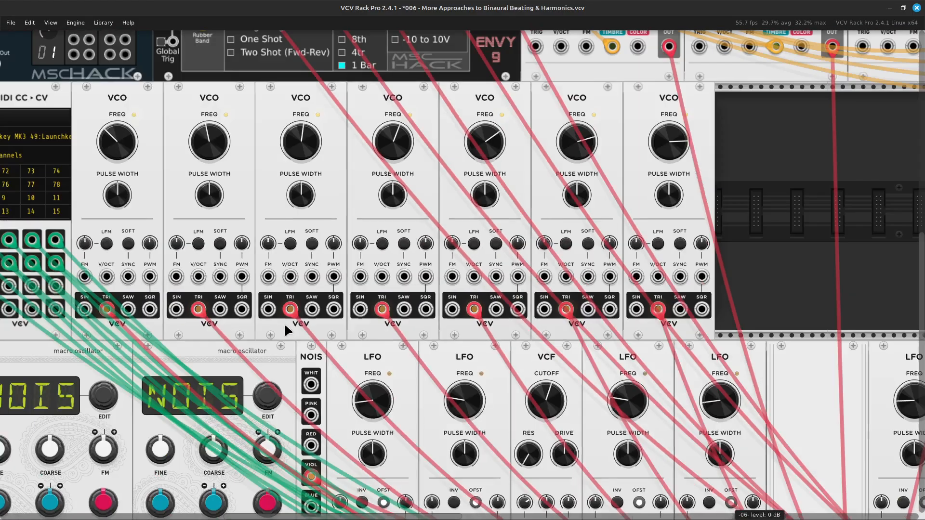
{"action": "scroll", "coordinate": [285, 327], "scroll_direction": "up", "scroll_amount": 3}
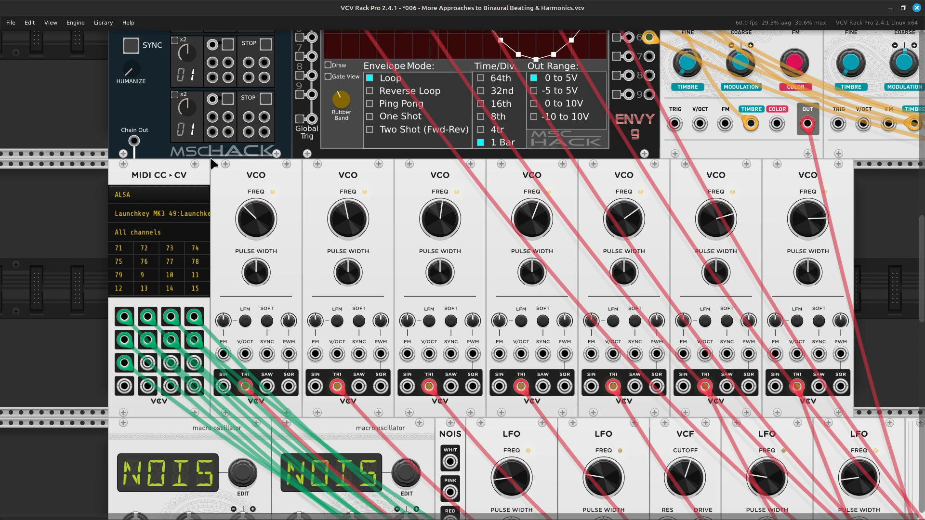
{"action": "scroll", "coordinate": [234, 299], "scroll_direction": "up", "scroll_amount": 10}
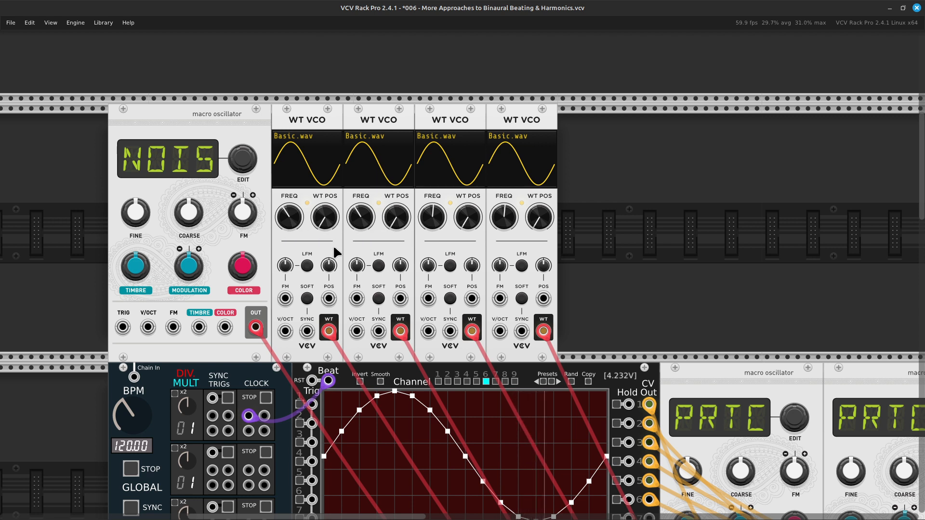
{"action": "scroll", "coordinate": [334, 289], "scroll_direction": "down", "scroll_amount": 10}
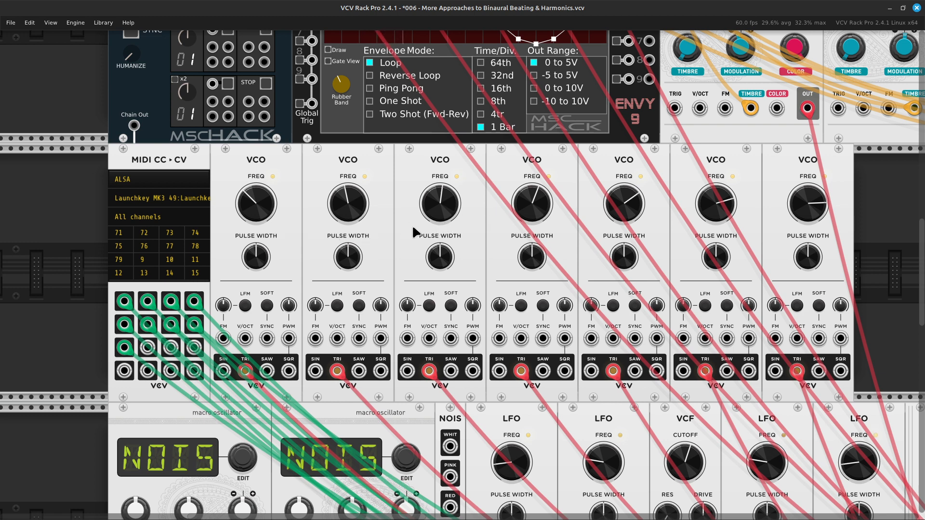
{"action": "scroll", "coordinate": [409, 223], "scroll_direction": "right", "scroll_amount": 5}
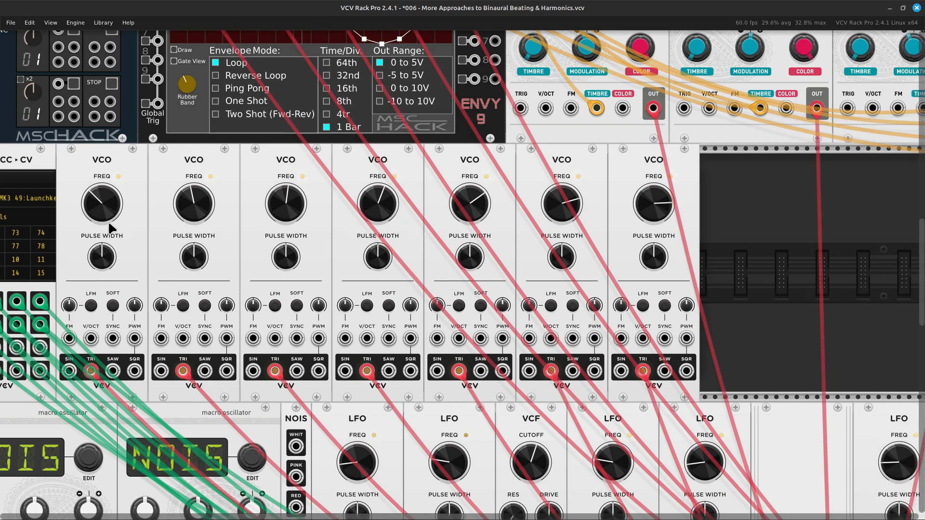
- Examine the frequency and pulse width settings across the seven VCOs beside the MIDI CC to CV module
{"action": "mouse_move", "coordinate": [108, 254]}
{"action": "scroll", "coordinate": [121, 331], "scroll_direction": "left", "scroll_amount": 5}
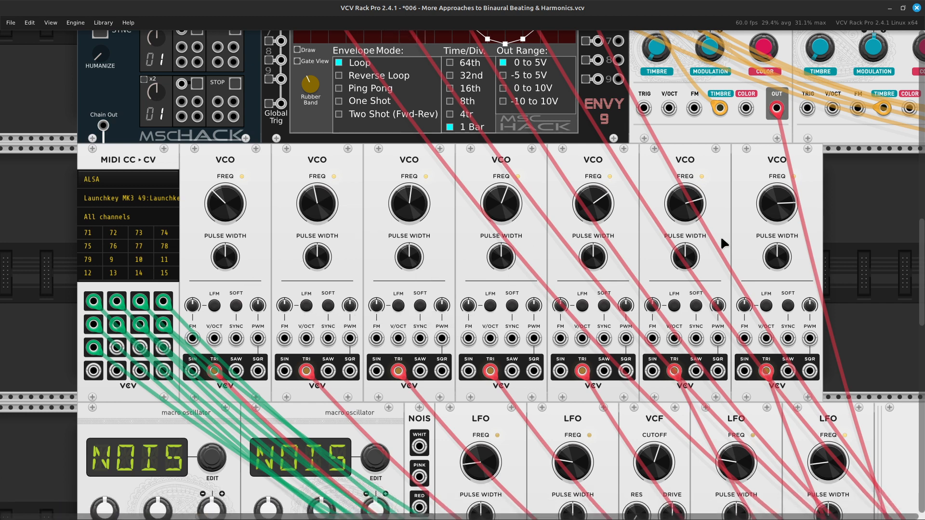
{"action": "scroll", "coordinate": [721, 235], "scroll_direction": "right", "scroll_amount": 4}
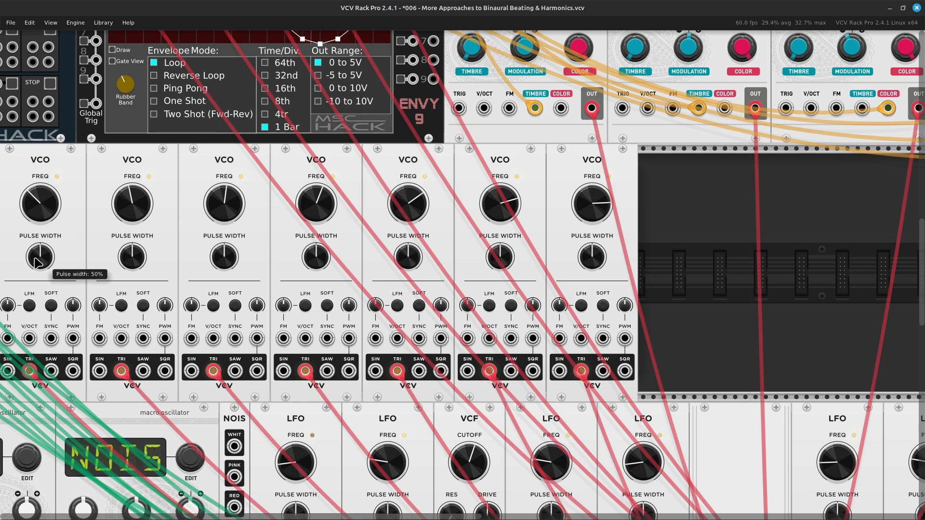
{"action": "key", "text": "Left"}
{"action": "key", "text": "Right"}
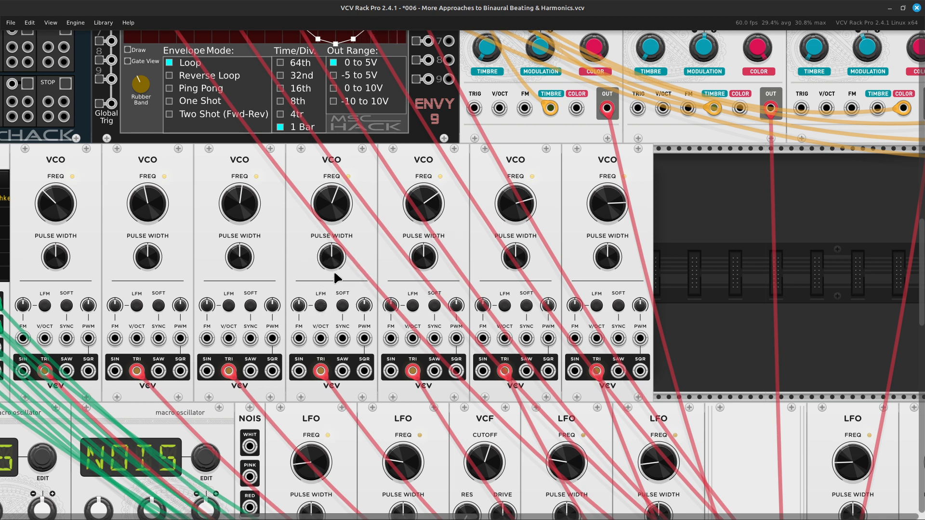
{"action": "mouse_move", "coordinate": [319, 264]}
{"action": "mouse_move", "coordinate": [318, 307]}
{"action": "scroll", "coordinate": [386, 295], "scroll_direction": "left", "scroll_amount": 2}
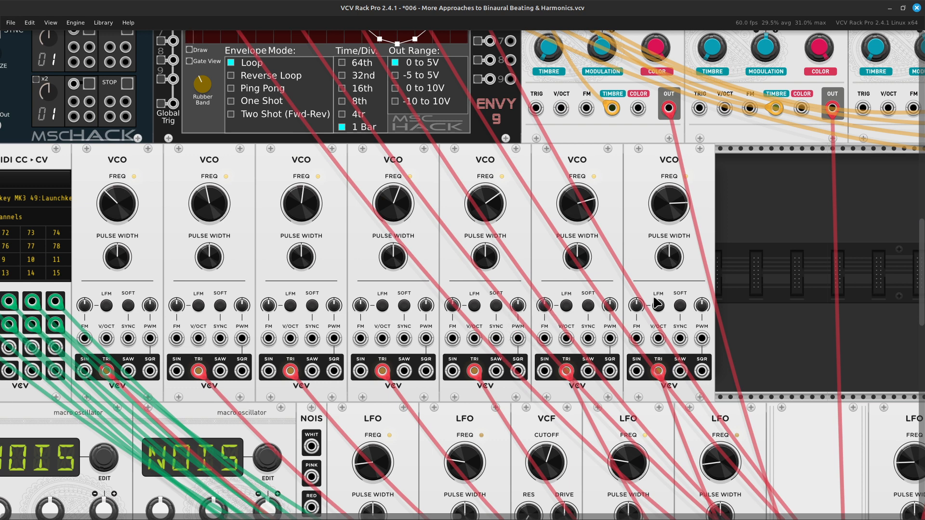
{"action": "mouse_move", "coordinate": [115, 264]}
- Trace the VCO and MIDI CC to CV cables into MixMaster channels 4 to 10 and examine the channel pans, faders and meters
{"action": "scroll", "coordinate": [114, 313], "scroll_direction": "down", "scroll_amount": 15}
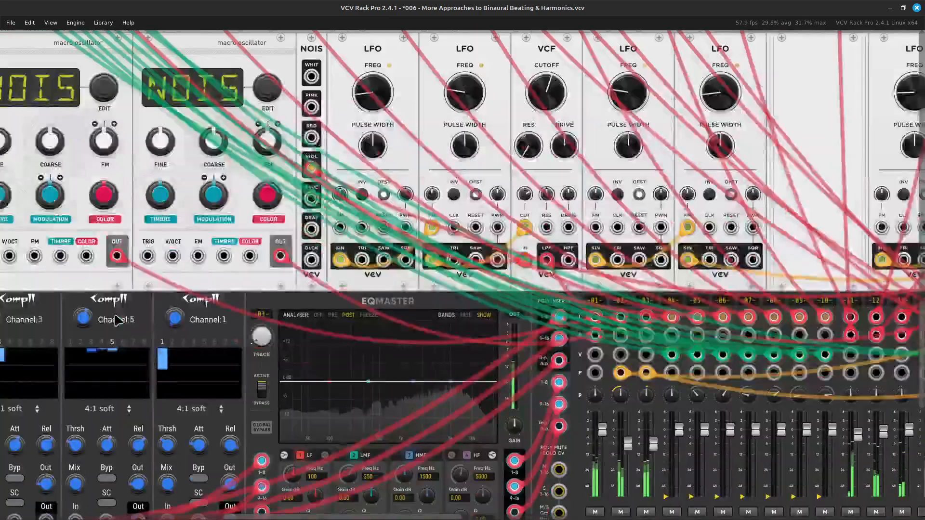
{"action": "scroll", "coordinate": [117, 319], "scroll_direction": "right", "scroll_amount": 10}
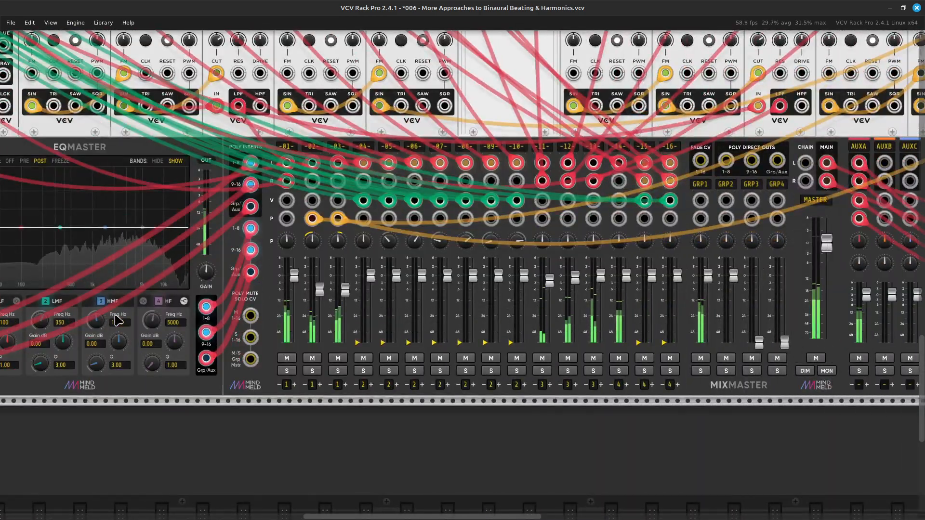
{"action": "key", "text": "ctrl+equal"}
{"action": "key", "text": "ctrl+equal"}
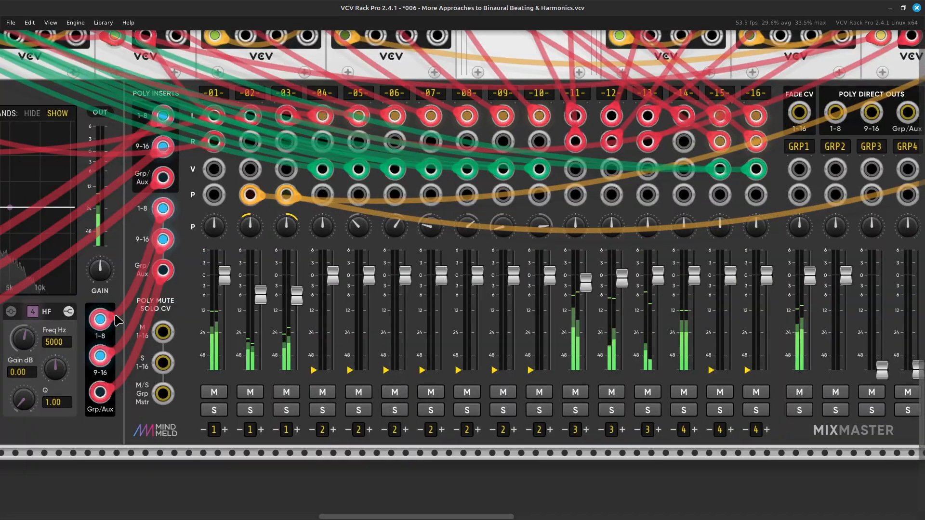
{"action": "key", "text": "ctrl+minus"}
{"action": "key", "text": "ctrl+minus"}
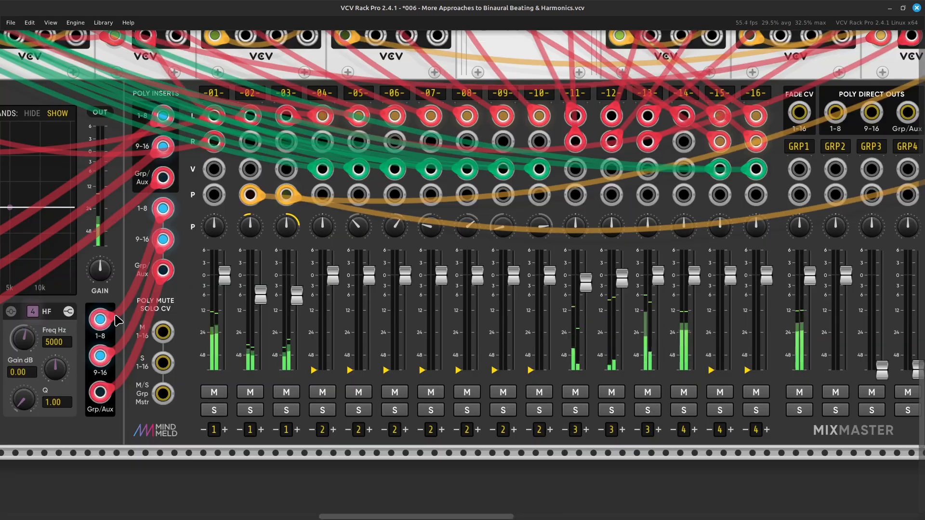
{"action": "scroll", "coordinate": [118, 319], "scroll_direction": "left", "scroll_amount": 12}
{"action": "scroll", "coordinate": [117, 319], "scroll_direction": "up", "scroll_amount": 12}
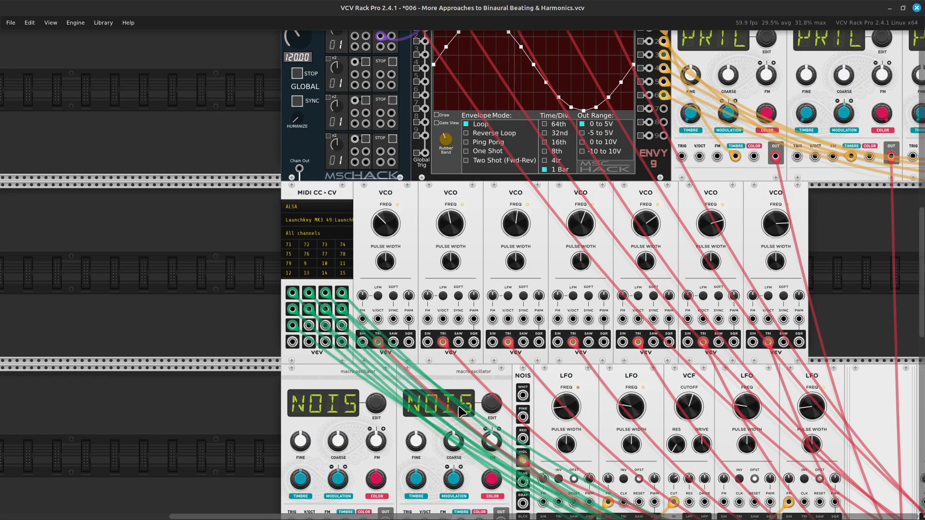
{"action": "scroll", "coordinate": [461, 412], "scroll_direction": "down", "scroll_amount": 10}
{"action": "scroll", "coordinate": [460, 412], "scroll_direction": "right", "scroll_amount": 13}
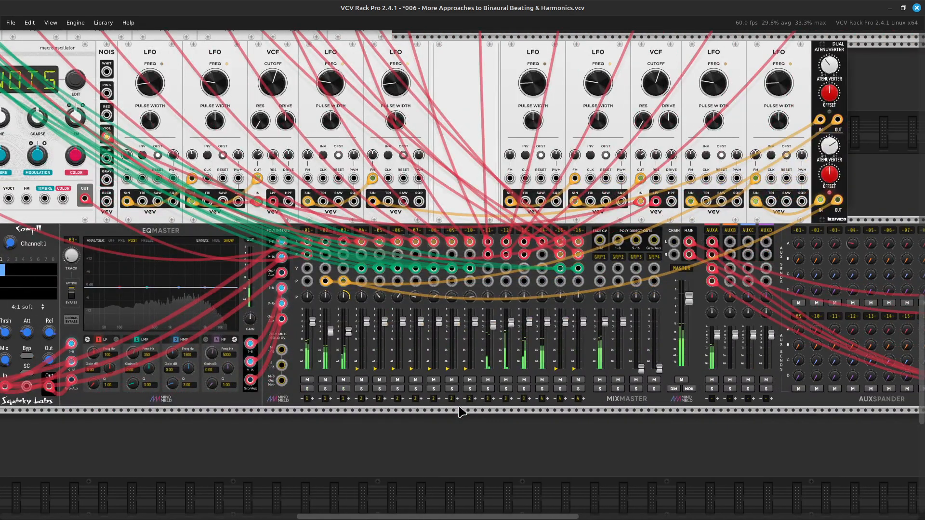
{"action": "scroll", "coordinate": [460, 412], "scroll_direction": "up", "scroll_amount": 5}
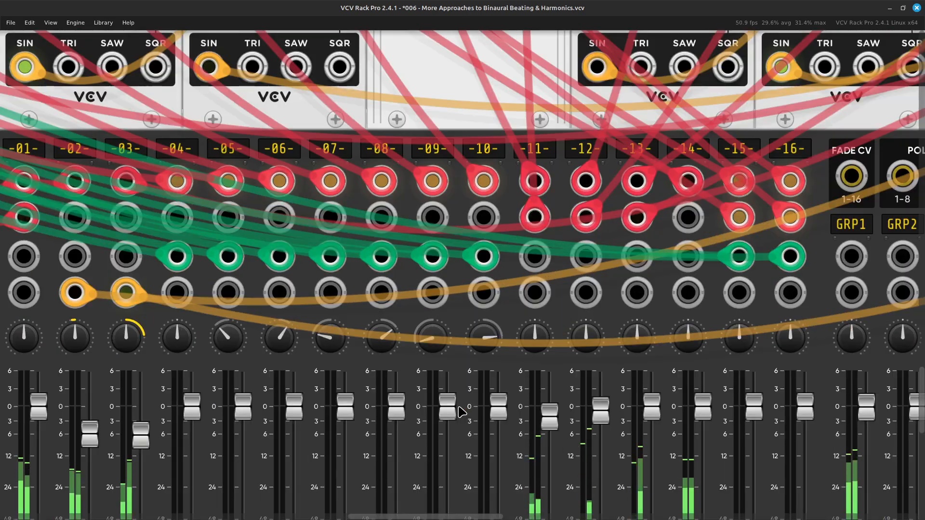
{"action": "scroll", "coordinate": [461, 412], "scroll_direction": "down", "scroll_amount": 4}
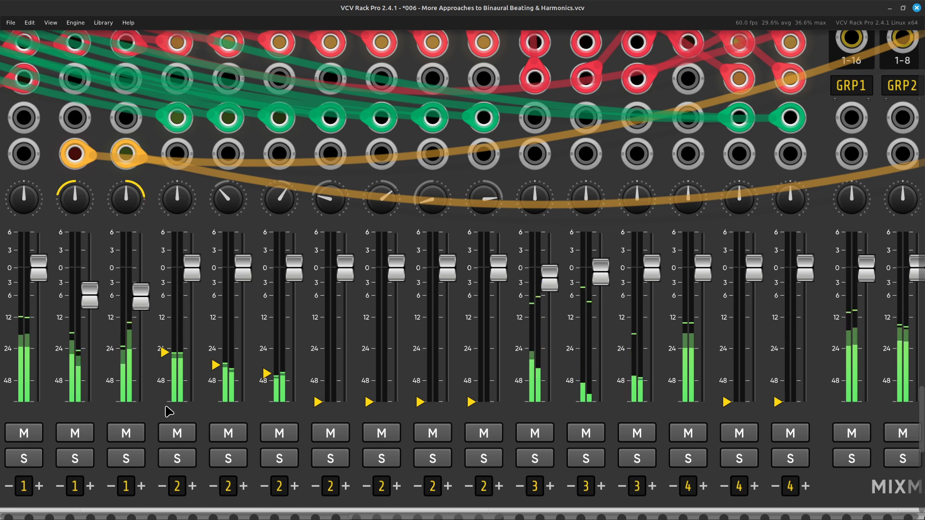
- Lower the MixMaster GRP1 level to about -1.5 dB and nudge the GRP4 level up to about -91 dB
{"action": "scroll", "coordinate": [169, 412], "scroll_direction": "right", "scroll_amount": 10}
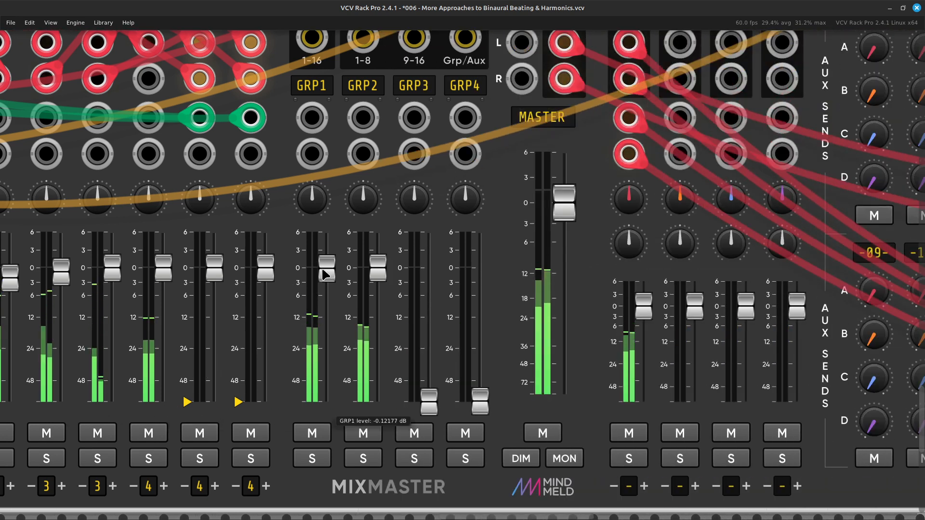
{"action": "mouse_move", "coordinate": [325, 275]}
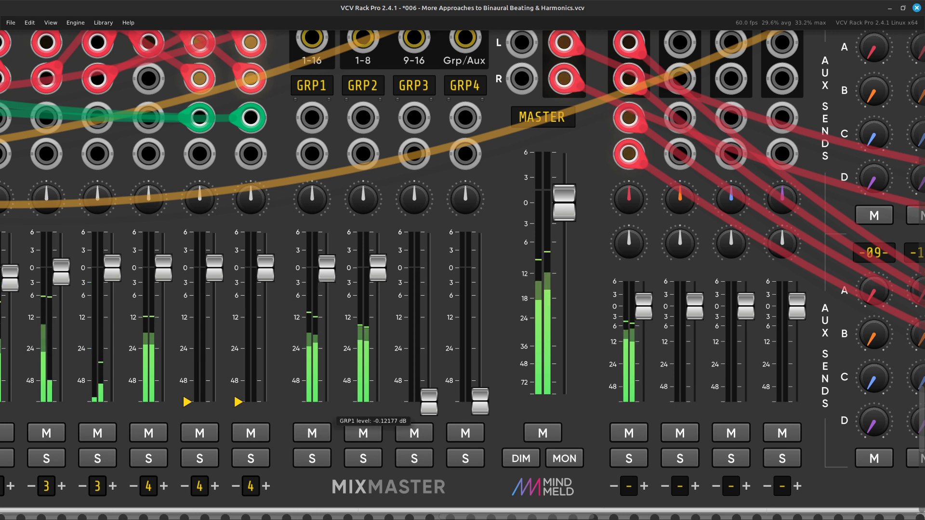
{"action": "left_click_drag", "start_coordinate": [325, 275], "coordinate": [324, 282]}
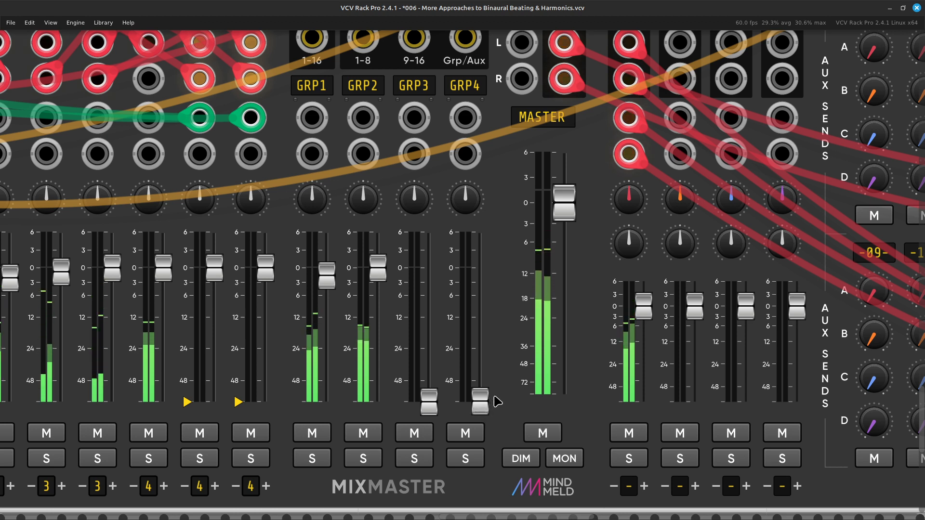
{"action": "left_click_drag", "start_coordinate": [495, 406], "coordinate": [494, 401]}
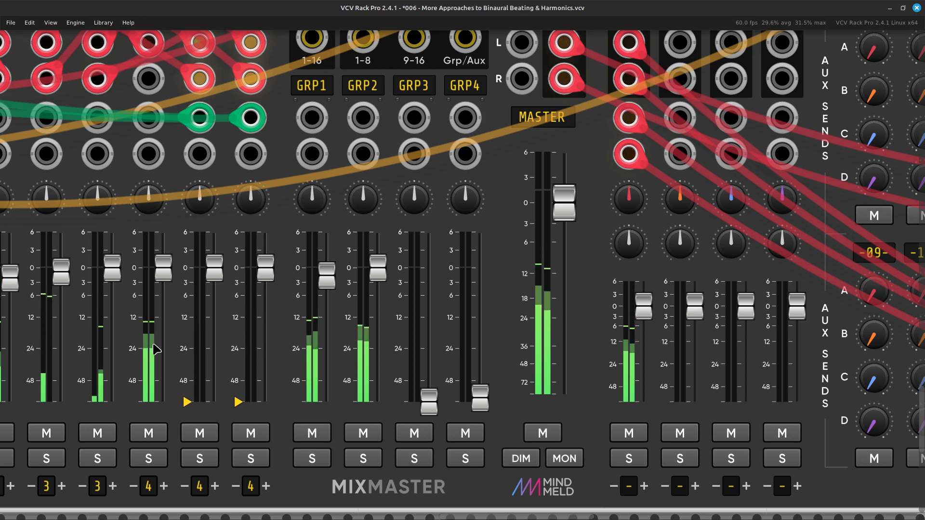
- Survey the noise macro oscillators and compressors, the clock and Envy 9 envelope, and the top WT VCO row
{"action": "scroll", "coordinate": [157, 350], "scroll_direction": "left", "scroll_amount": 20}
{"action": "scroll", "coordinate": [156, 350], "scroll_direction": "up", "scroll_amount": 5}
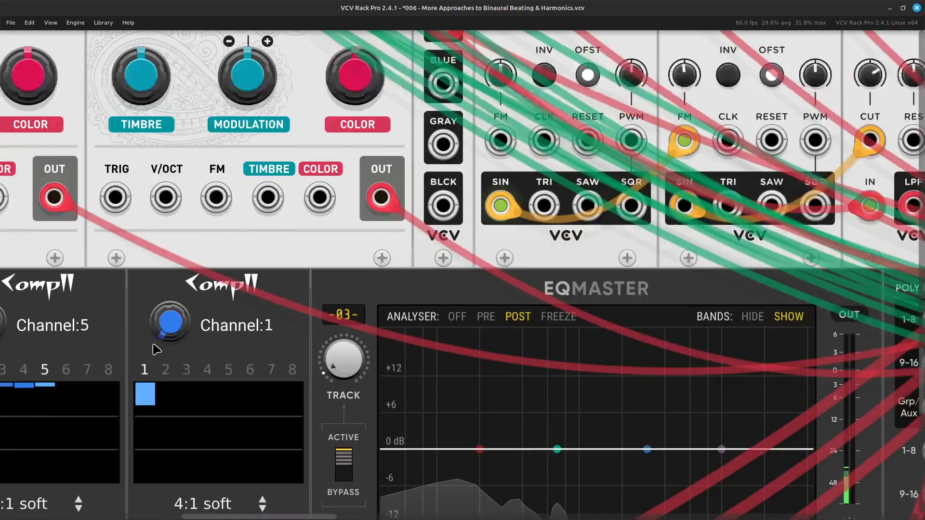
{"action": "scroll", "coordinate": [157, 349], "scroll_direction": "up", "scroll_amount": 8}
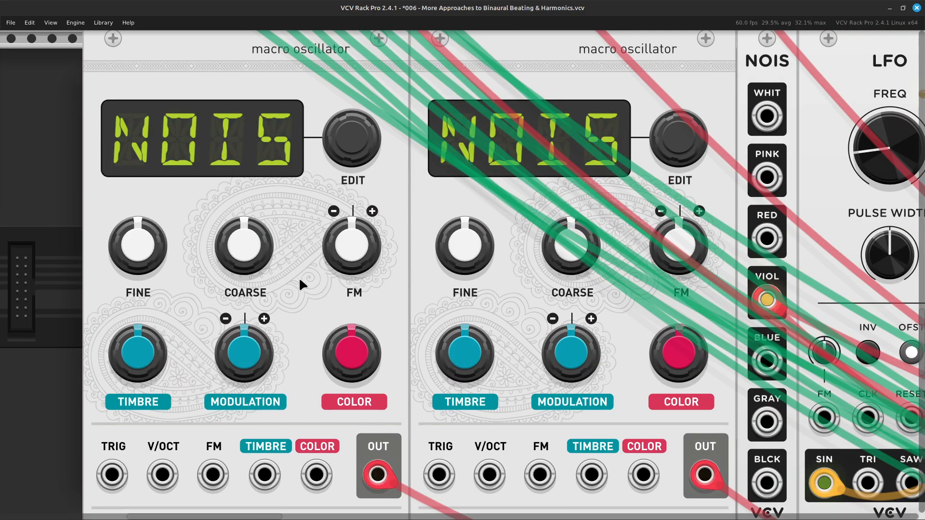
{"action": "scroll", "coordinate": [300, 281], "scroll_direction": "down", "scroll_amount": 4}
{"action": "scroll", "coordinate": [300, 281], "scroll_direction": "up", "scroll_amount": 2}
{"action": "scroll", "coordinate": [300, 281], "scroll_direction": "up", "scroll_amount": 6}
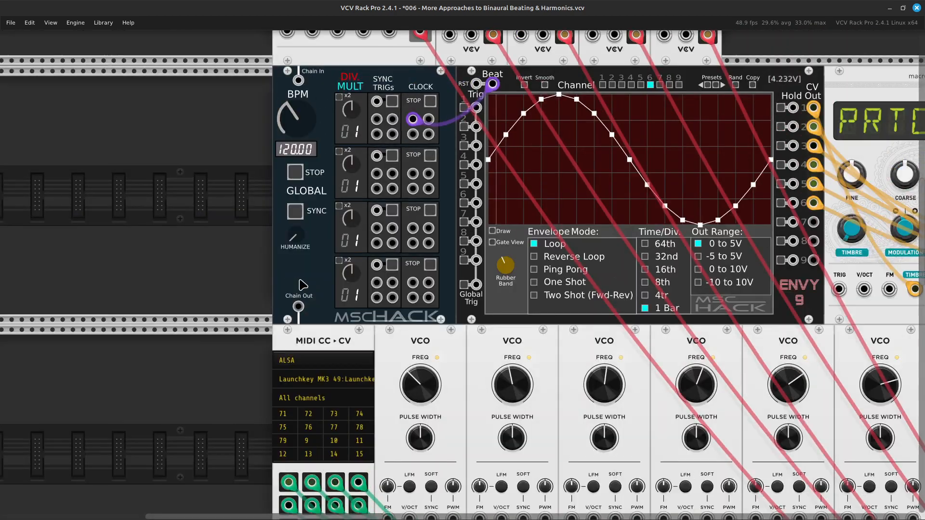
{"action": "scroll", "coordinate": [302, 284], "scroll_direction": "up", "scroll_amount": 8}
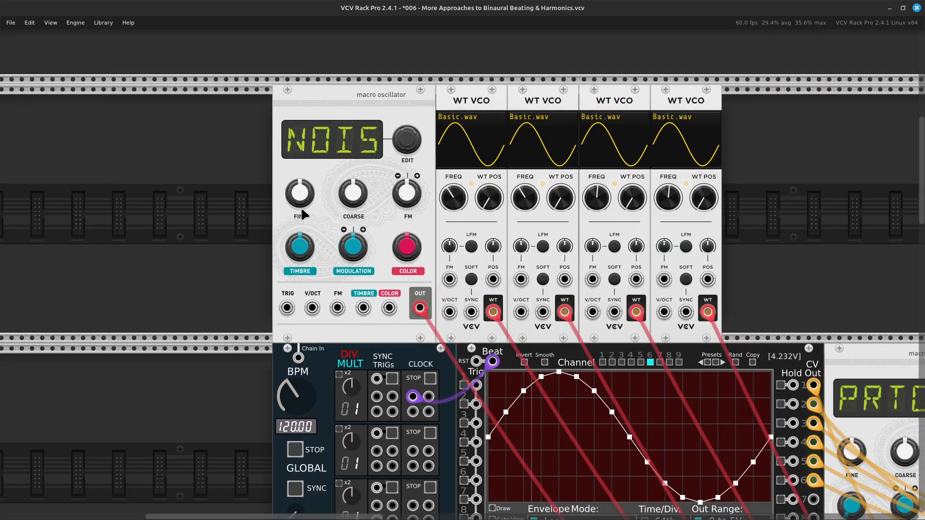
{"action": "scroll", "coordinate": [312, 227], "scroll_direction": "down", "scroll_amount": 8}
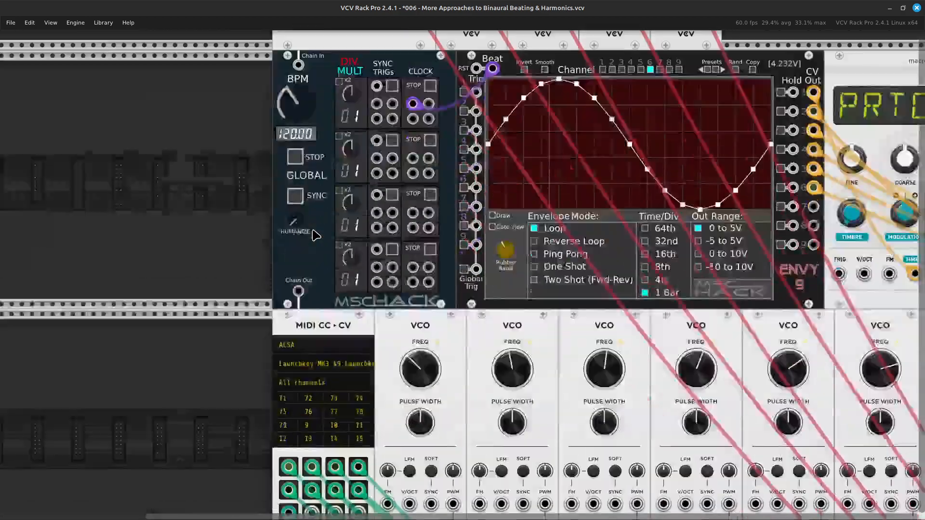
- Examine the LFO and VCF row, the MixMaster groups and master, the aux returns and the AuxSpander sends
{"action": "scroll", "coordinate": [316, 235], "scroll_direction": "down", "scroll_amount": 8}
{"action": "scroll", "coordinate": [316, 235], "scroll_direction": "right", "scroll_amount": 10}
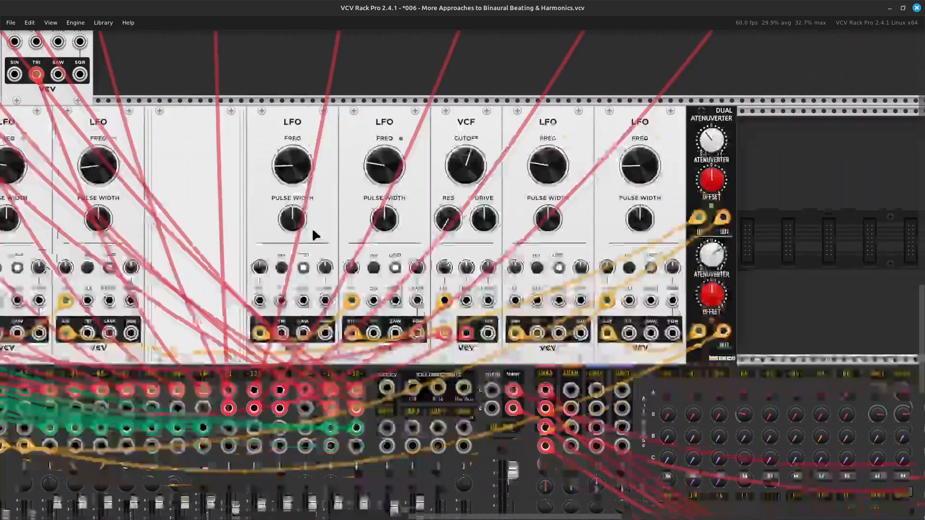
{"action": "scroll", "coordinate": [313, 232], "scroll_direction": "down", "scroll_amount": 5}
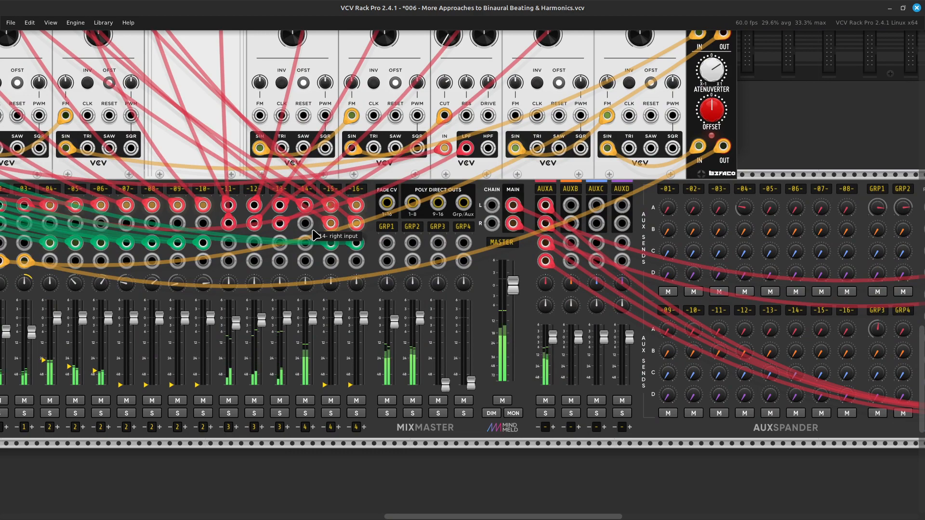
{"action": "scroll", "coordinate": [313, 235], "scroll_direction": "up", "scroll_amount": 4}
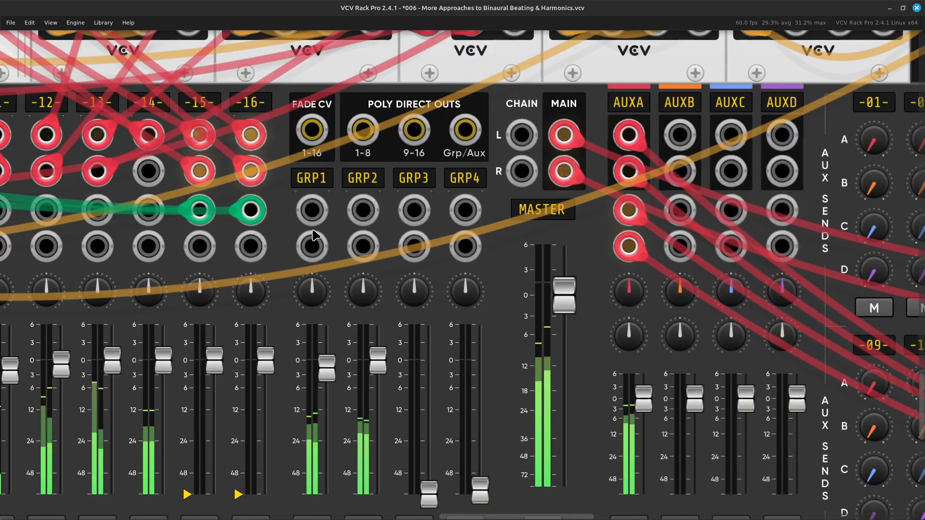
{"action": "scroll", "coordinate": [316, 235], "scroll_direction": "right", "scroll_amount": 10}
{"action": "scroll", "coordinate": [316, 236], "scroll_direction": "down", "scroll_amount": 3}
{"action": "scroll", "coordinate": [316, 235], "scroll_direction": "up", "scroll_amount": 2}
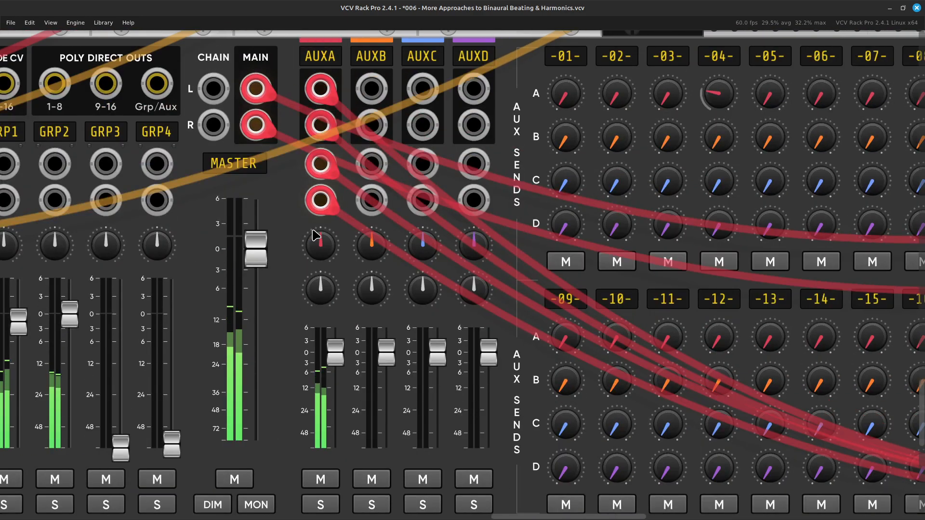
{"action": "scroll", "coordinate": [316, 235], "scroll_direction": "up", "scroll_amount": 2}
{"action": "scroll", "coordinate": [315, 235], "scroll_direction": "up", "scroll_amount": 2}
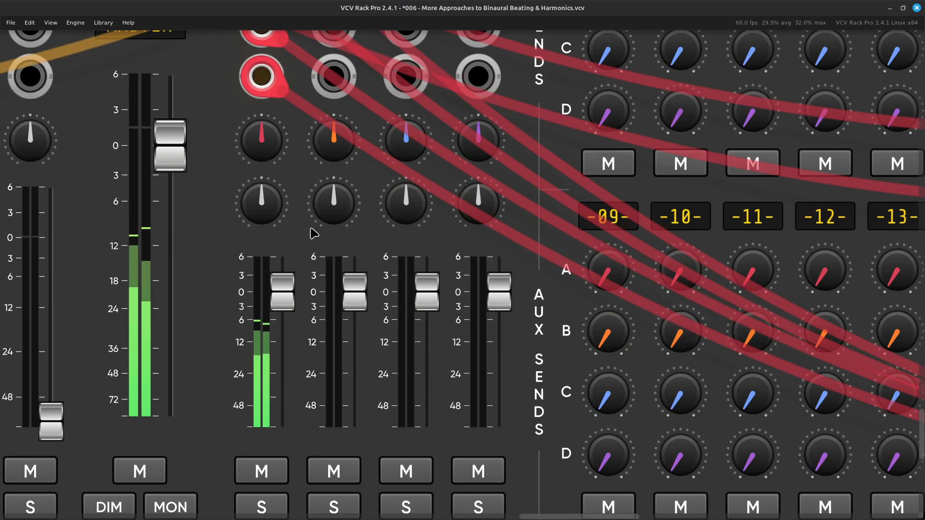
- Raise the GRP4 level in stages to about -8 dB while lowering the GRP1 level to about -5.8 dB
{"action": "scroll", "coordinate": [314, 233], "scroll_direction": "left", "scroll_amount": 10}
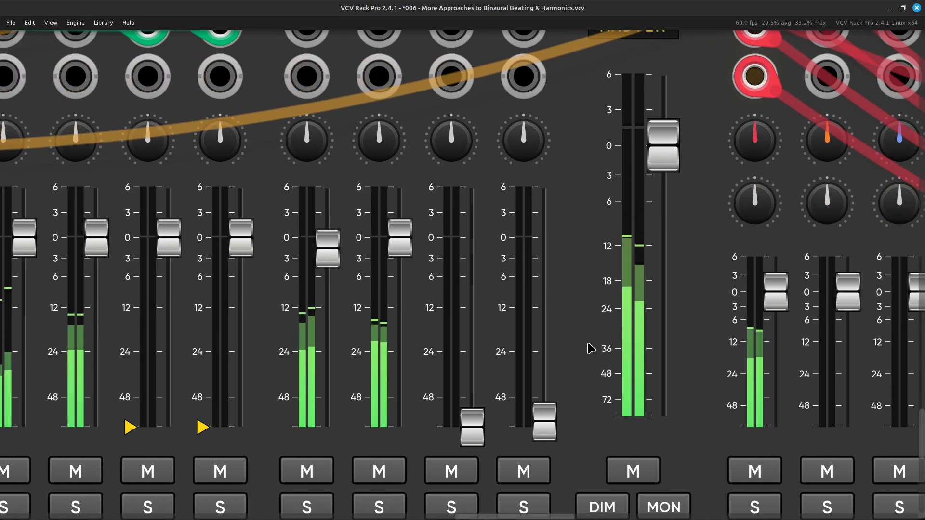
{"action": "mouse_move", "coordinate": [545, 424]}
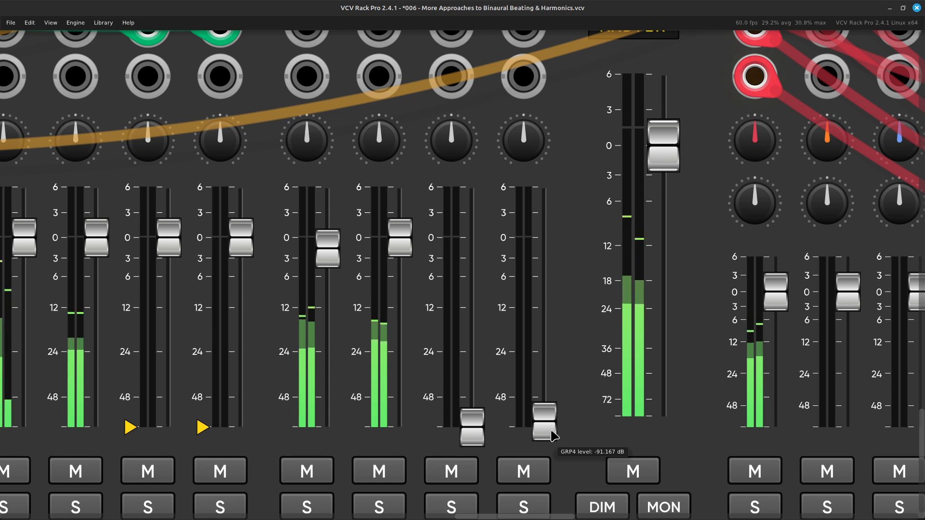
{"action": "left_click_drag", "start_coordinate": [545, 422], "coordinate": [544, 357]}
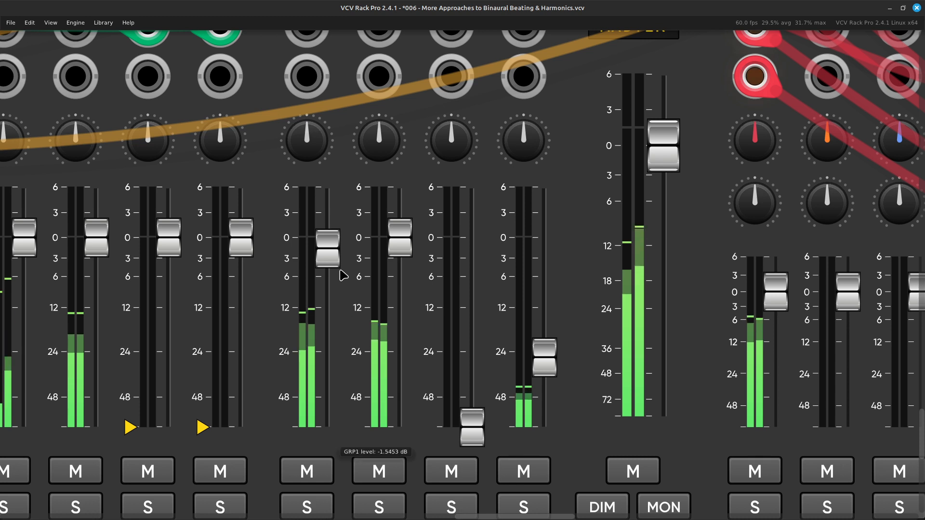
{"action": "left_click_drag", "start_coordinate": [324, 256], "coordinate": [324, 283]}
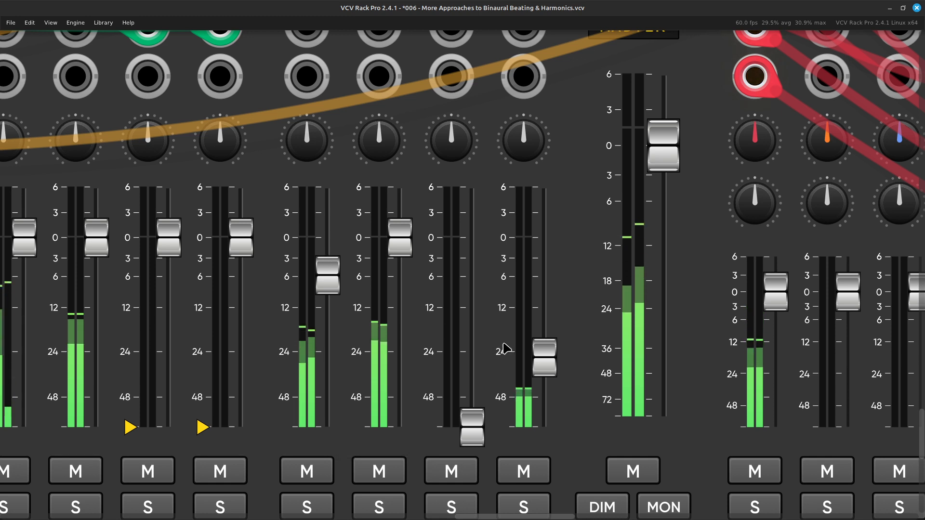
{"action": "left_click_drag", "start_coordinate": [545, 357], "coordinate": [544, 348]}
{"action": "left_click_drag", "start_coordinate": [545, 342], "coordinate": [544, 308]}
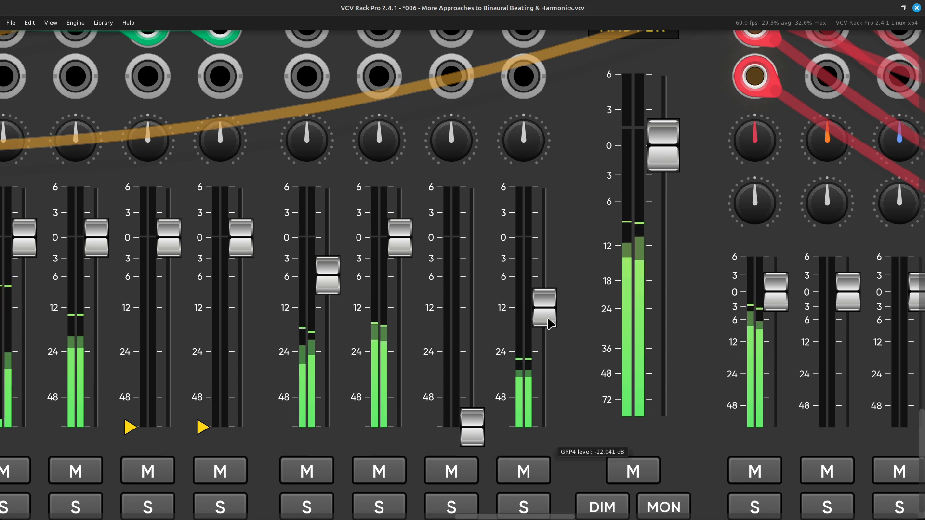
{"action": "left_click_drag", "start_coordinate": [545, 308], "coordinate": [544, 288]}
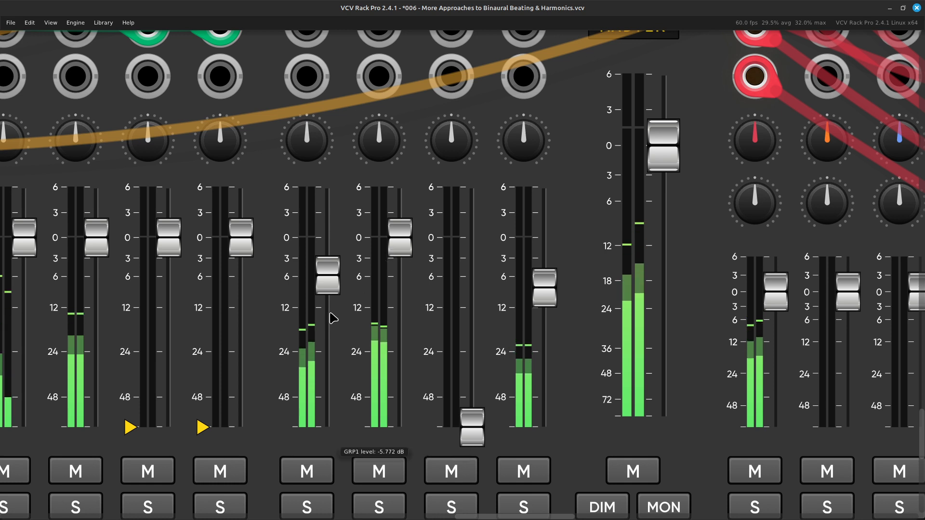
- Continue the crossfade by lowering GRP1 to about -8 dB and raising GRP4 to about -5.9 dB
{"action": "left_click_drag", "start_coordinate": [329, 296], "coordinate": [330, 308]}
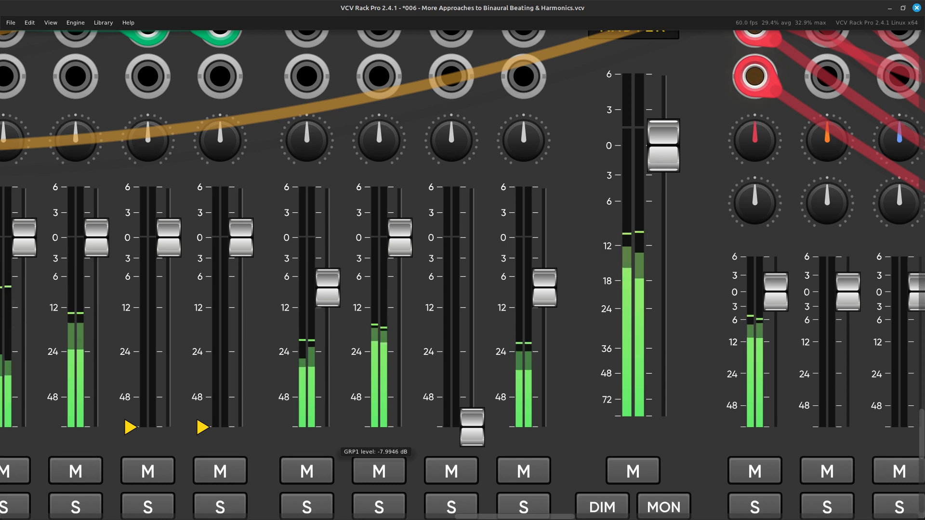
{"action": "left_click_drag", "start_coordinate": [330, 308], "coordinate": [329, 309]}
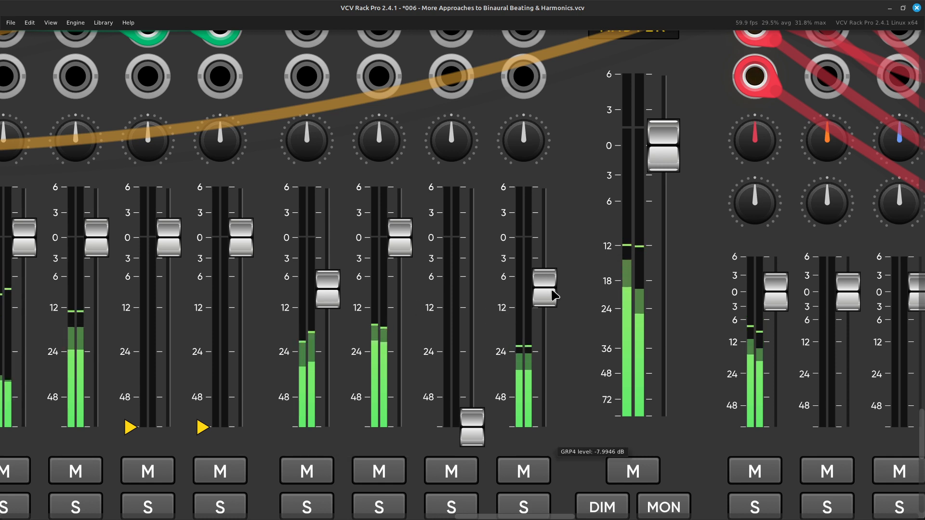
{"action": "left_click_drag", "start_coordinate": [545, 287], "coordinate": [544, 276]}
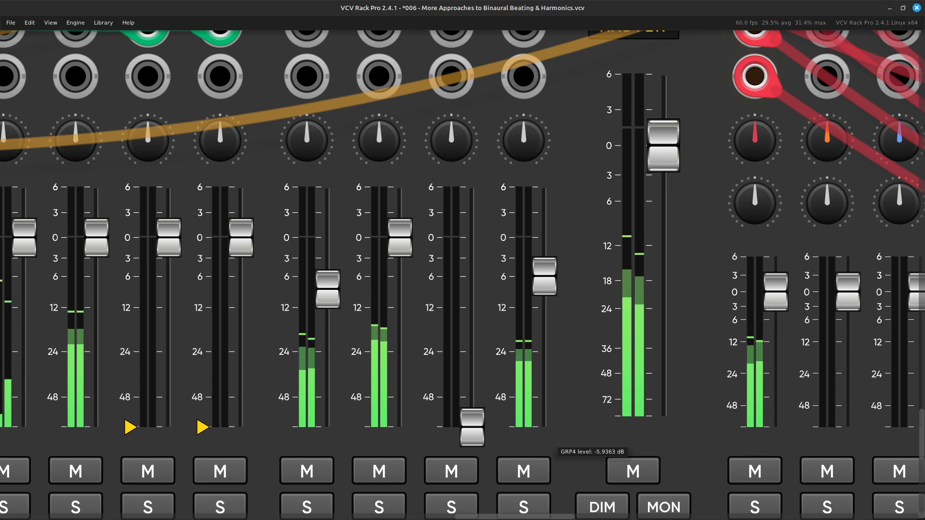
- Continue the crossfade in stages, raising GRP4 to about -0.4 dB while lowering GRP1 to about -13.5 dB
{"action": "left_click_drag", "start_coordinate": [544, 277], "coordinate": [545, 275]}
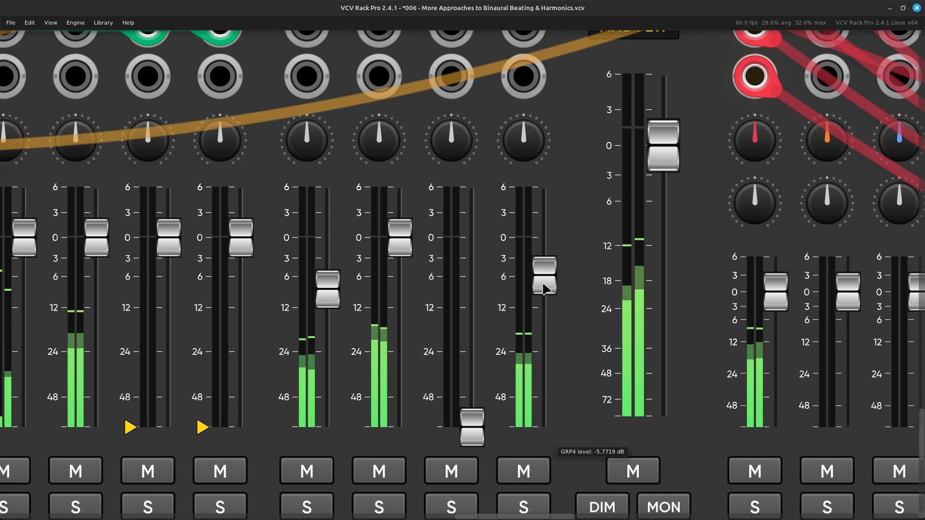
{"action": "left_click_drag", "start_coordinate": [328, 289], "coordinate": [328, 301]}
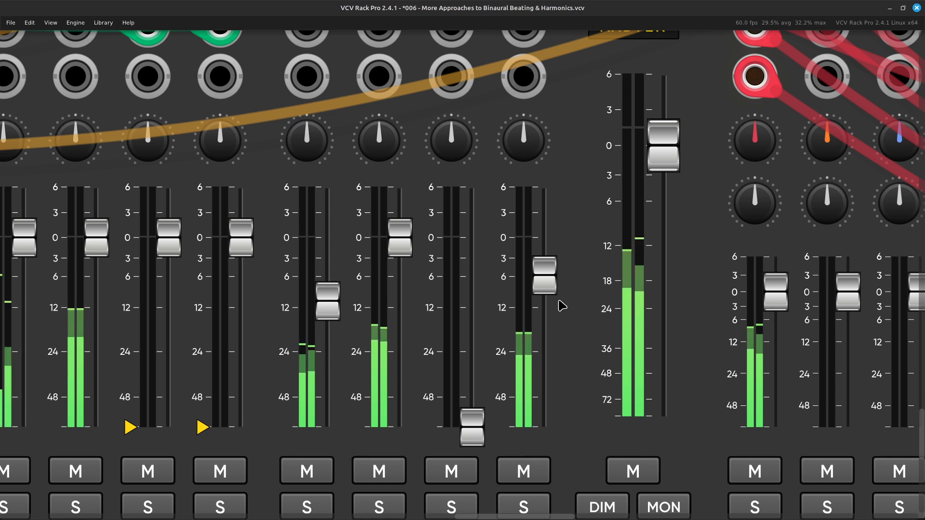
{"action": "left_click_drag", "start_coordinate": [544, 275], "coordinate": [545, 253]}
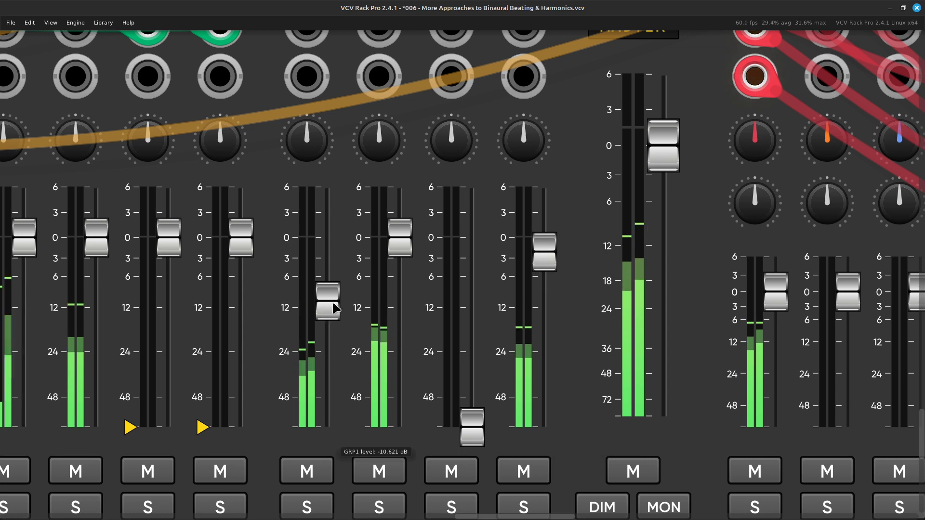
{"action": "left_click_drag", "start_coordinate": [327, 302], "coordinate": [327, 315]}
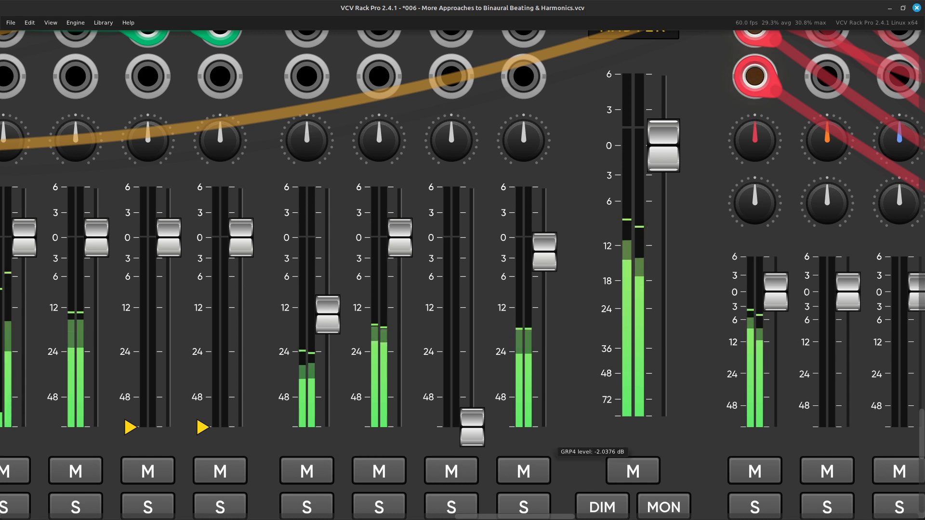
{"action": "left_click_drag", "start_coordinate": [545, 252], "coordinate": [545, 240]}
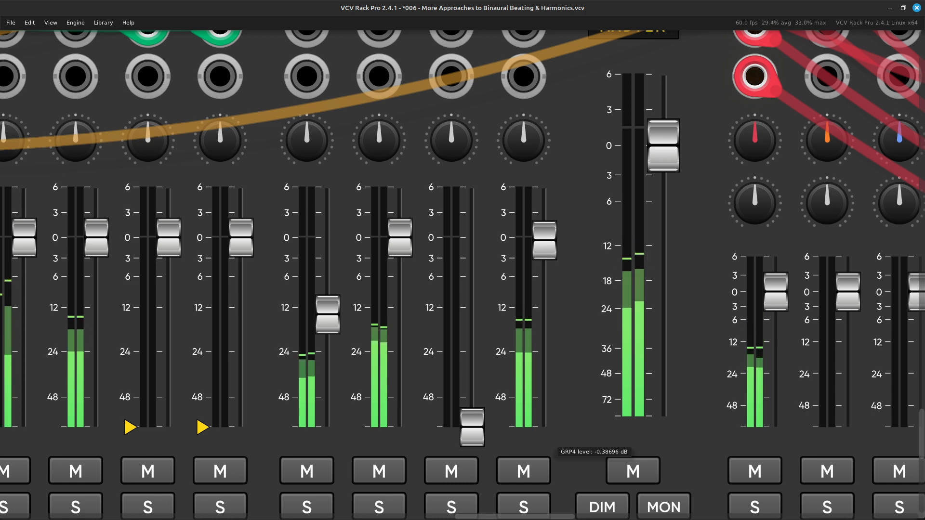
{"action": "left_click_drag", "start_coordinate": [545, 240], "coordinate": [545, 240]}
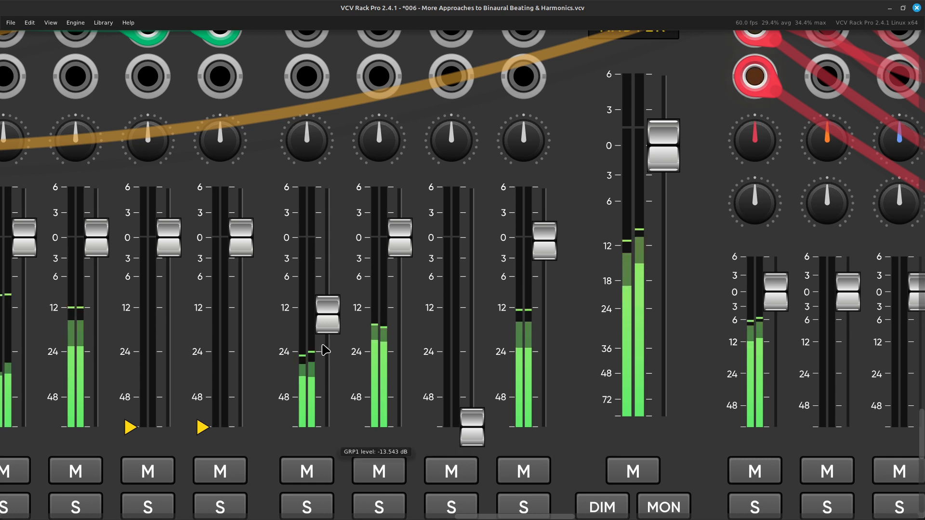
- Lower GRP1 to about -19.3 dB and start fading in GRP3 from silence to about -44 dB
{"action": "left_click_drag", "start_coordinate": [327, 314], "coordinate": [327, 337]}
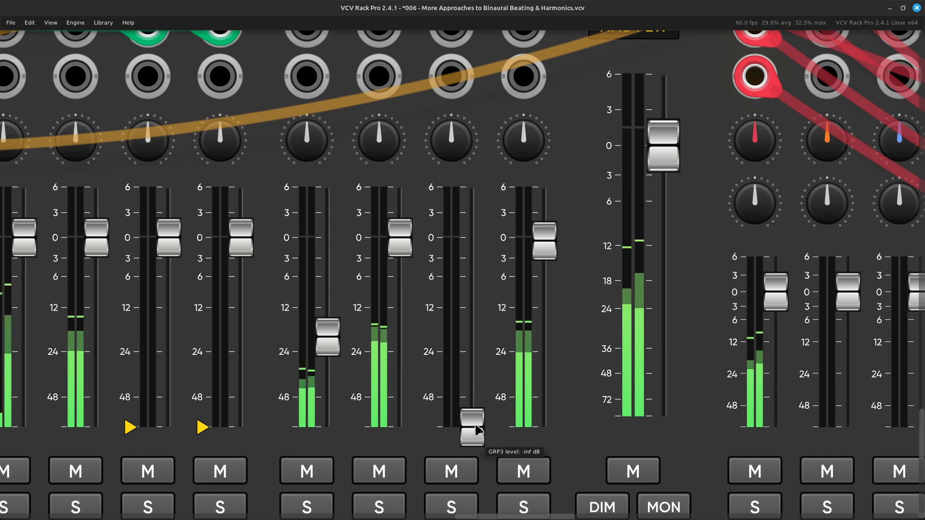
{"action": "left_click_drag", "start_coordinate": [472, 419], "coordinate": [472, 384]}
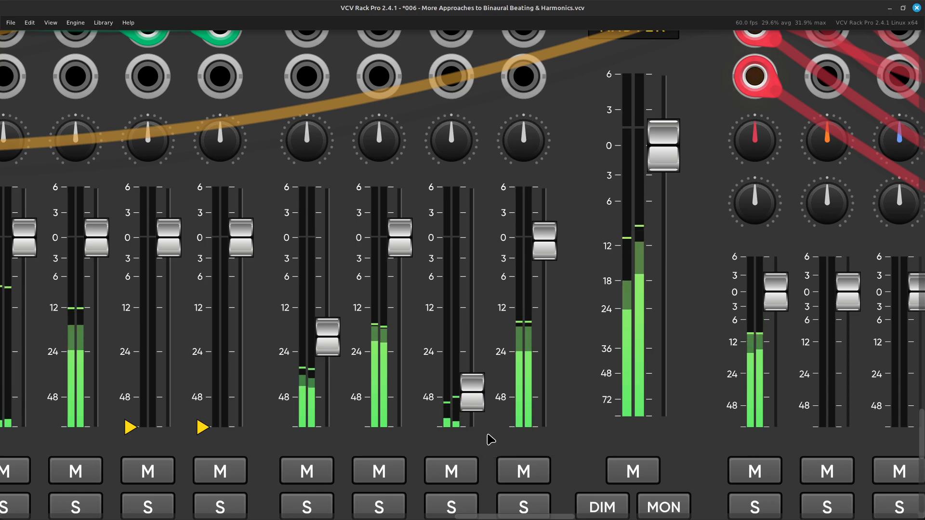
- Survey the WT VCOs, Envy 9 envelope and macro oscillator row, the LFO and VCF row, and the mixer's output chain
{"action": "scroll", "coordinate": [491, 439], "scroll_direction": "down", "scroll_amount": 6}
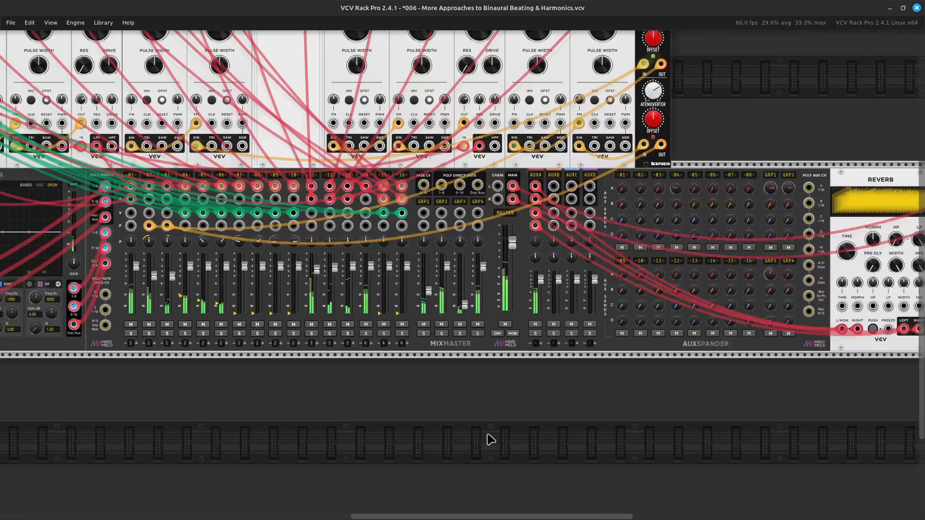
{"action": "scroll", "coordinate": [491, 440], "scroll_direction": "up", "scroll_amount": 6}
{"action": "scroll", "coordinate": [490, 440], "scroll_direction": "left", "scroll_amount": 5}
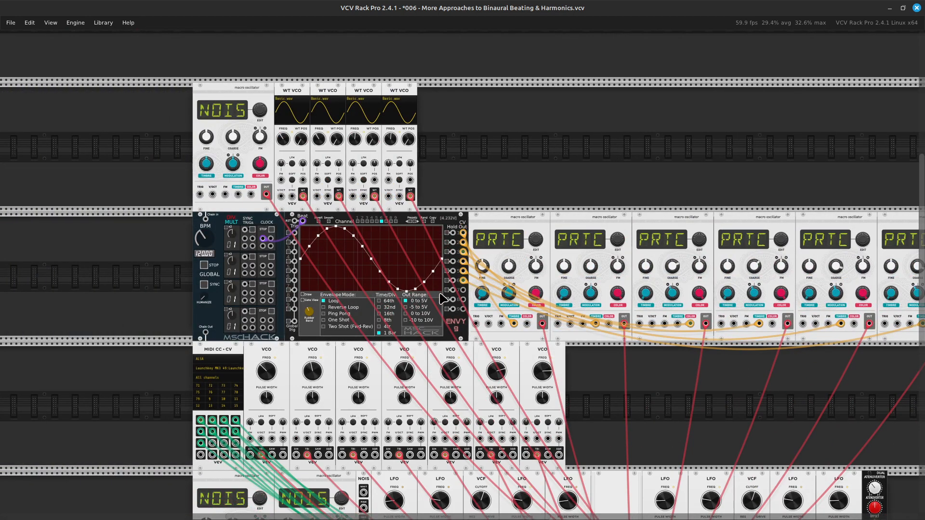
{"action": "scroll", "coordinate": [681, 319], "scroll_direction": "right", "scroll_amount": 7}
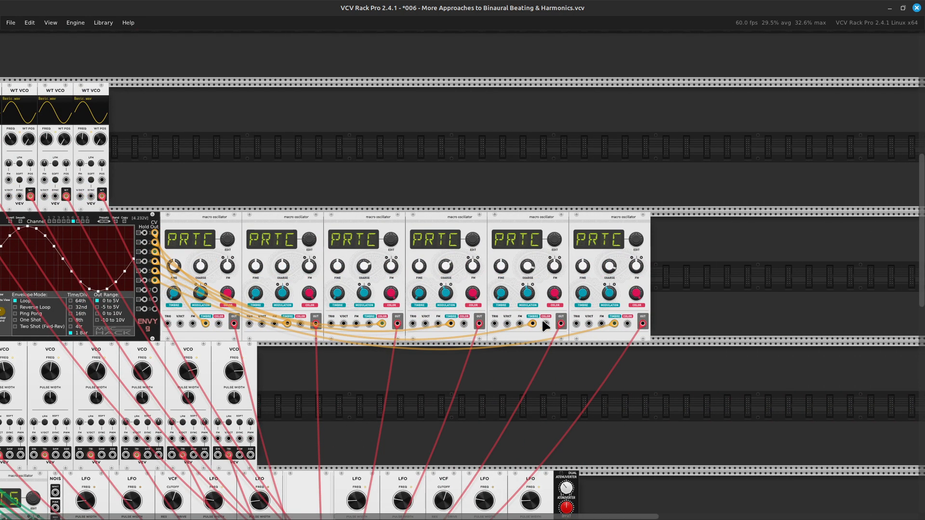
{"action": "scroll", "coordinate": [753, 316], "scroll_direction": "right", "scroll_amount": 3}
{"action": "scroll", "coordinate": [527, 304], "scroll_direction": "down", "scroll_amount": 7}
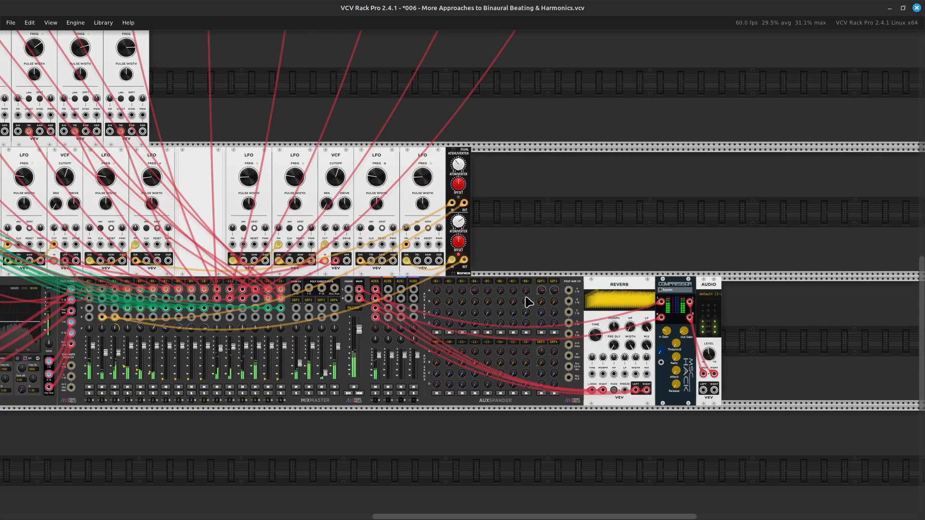
{"action": "scroll", "coordinate": [529, 303], "scroll_direction": "up", "scroll_amount": 6}
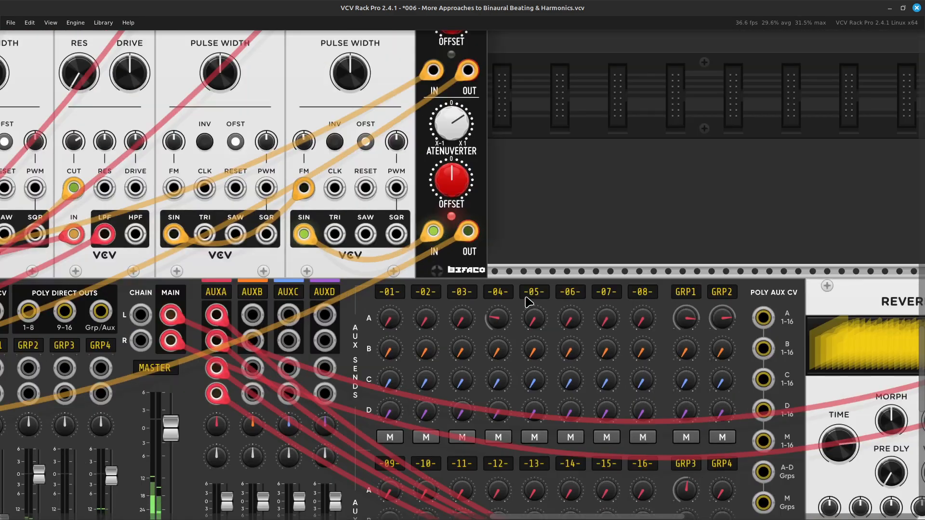
{"action": "scroll", "coordinate": [529, 302], "scroll_direction": "up", "scroll_amount": 2}
{"action": "scroll", "coordinate": [528, 302], "scroll_direction": "down", "scroll_amount": 5}
{"action": "scroll", "coordinate": [529, 302], "scroll_direction": "left", "scroll_amount": 4}
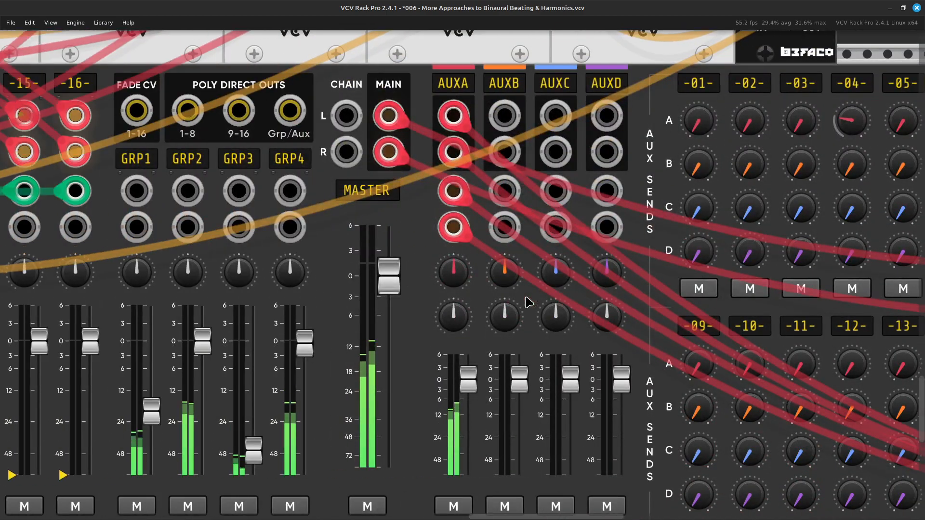
{"action": "scroll", "coordinate": [529, 302], "scroll_direction": "left", "scroll_amount": 4}
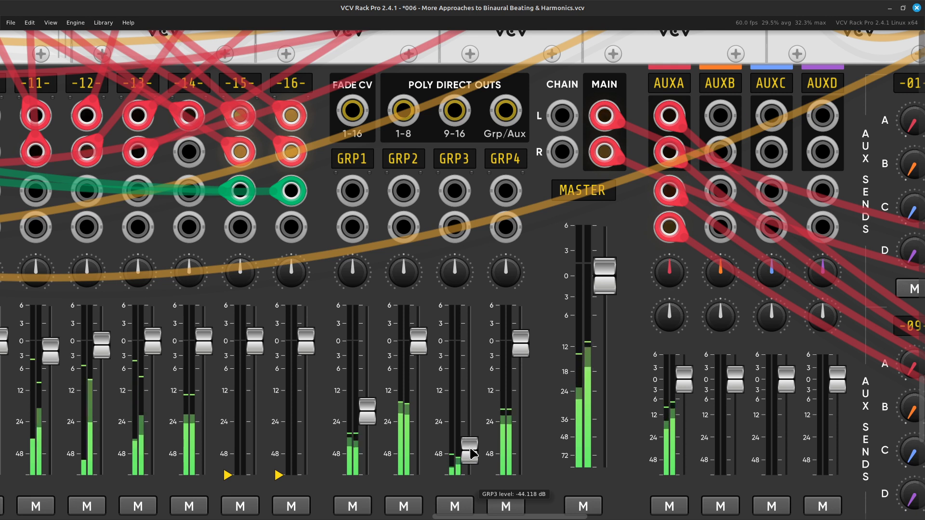
- Raise the GRP3 level in stages to about -17 dB
{"action": "left_click_drag", "start_coordinate": [470, 450], "coordinate": [470, 445]}
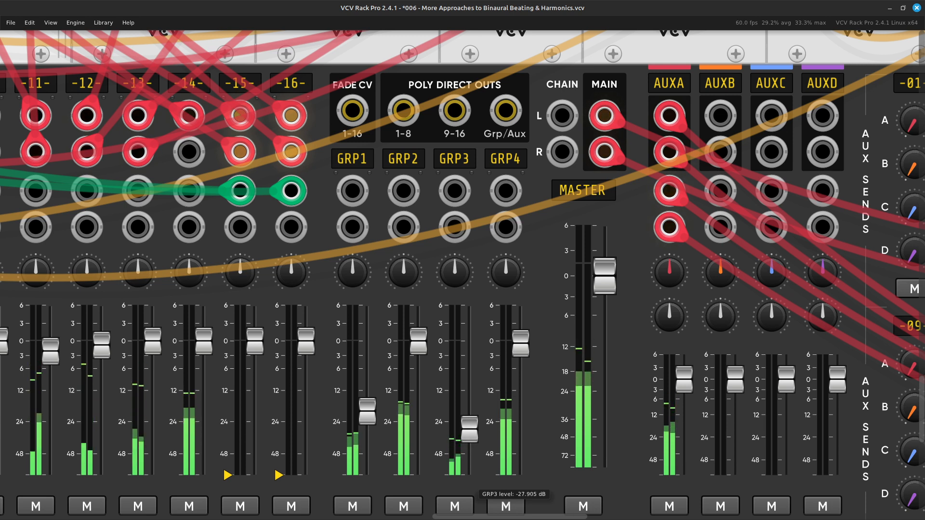
{"action": "left_click_drag", "start_coordinate": [470, 428], "coordinate": [470, 424]}
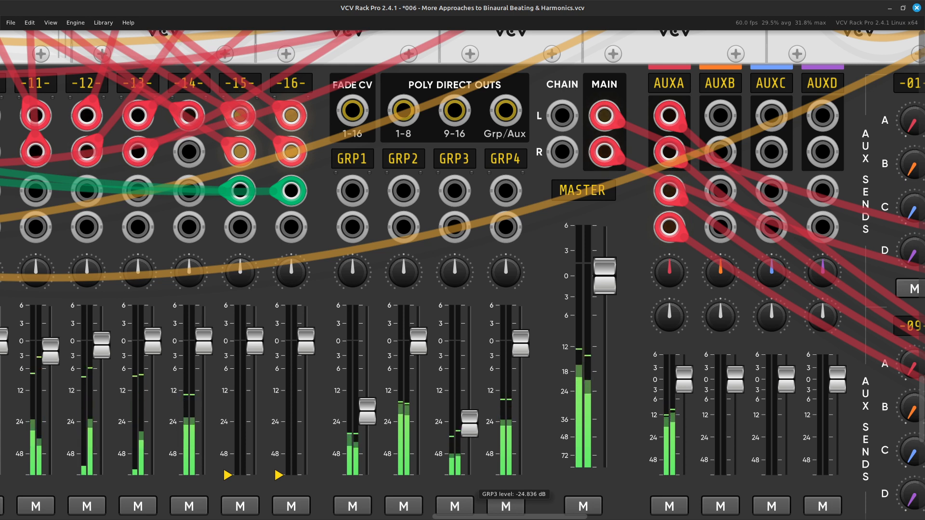
{"action": "left_click_drag", "start_coordinate": [470, 424], "coordinate": [470, 406]}
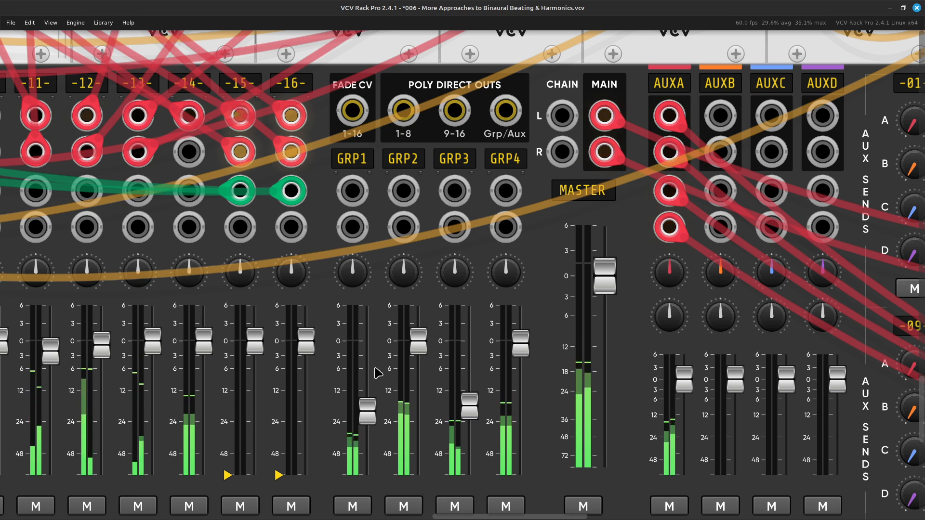
- Examine the meters of MixMaster channels 01 to 16, the four groups and the master as the layers play
{"action": "scroll", "coordinate": [406, 374], "scroll_direction": "left", "scroll_amount": 3}
{"action": "scroll", "coordinate": [406, 379], "scroll_direction": "left", "scroll_amount": 6}
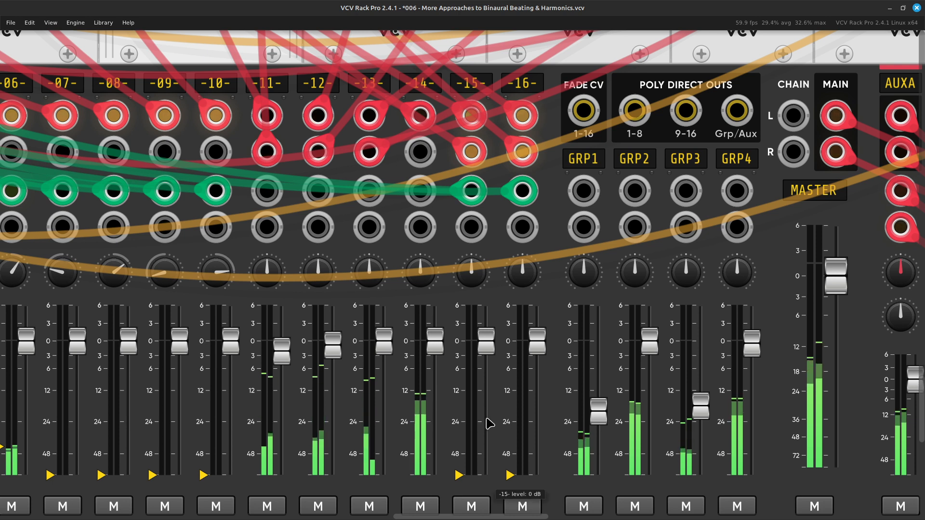
{"action": "mouse_move", "coordinate": [480, 420]}
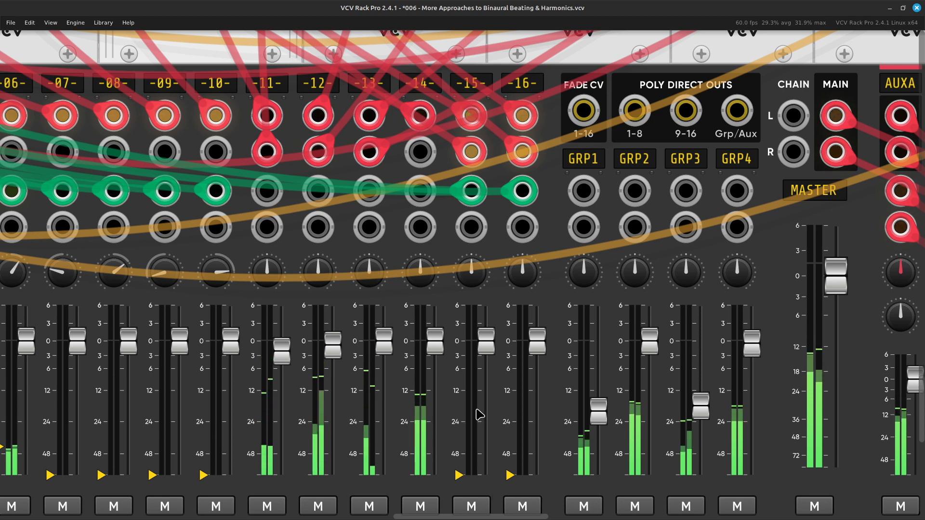
{"action": "scroll", "coordinate": [480, 415], "scroll_direction": "left", "scroll_amount": 10}
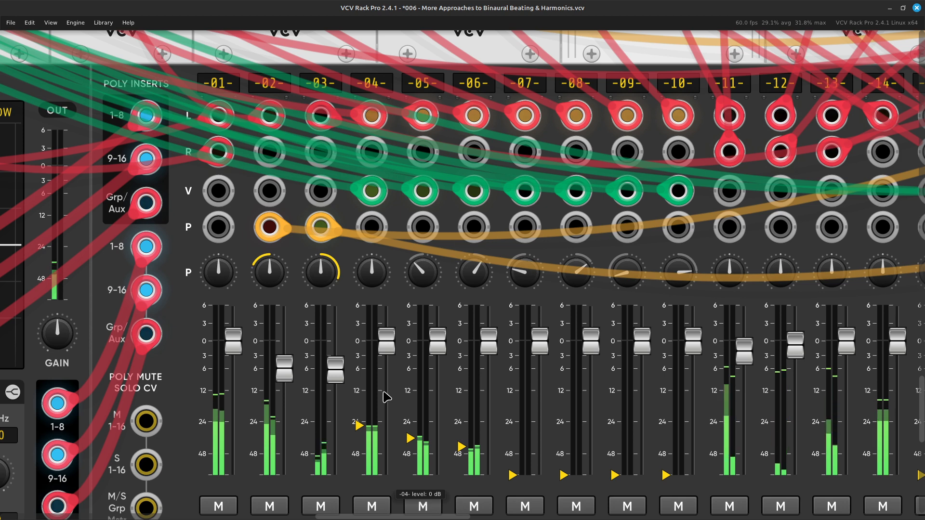
{"action": "scroll", "coordinate": [567, 395], "scroll_direction": "right", "scroll_amount": 10}
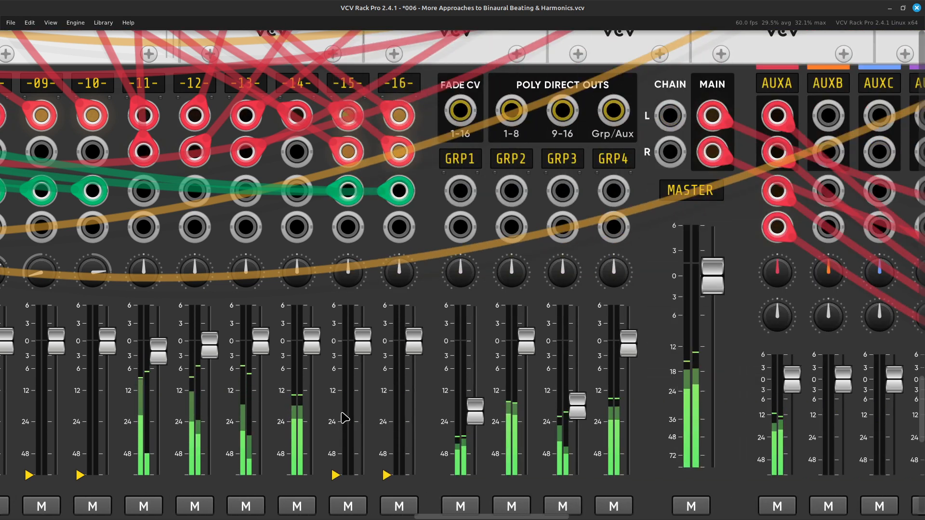
{"action": "mouse_move", "coordinate": [361, 417]}
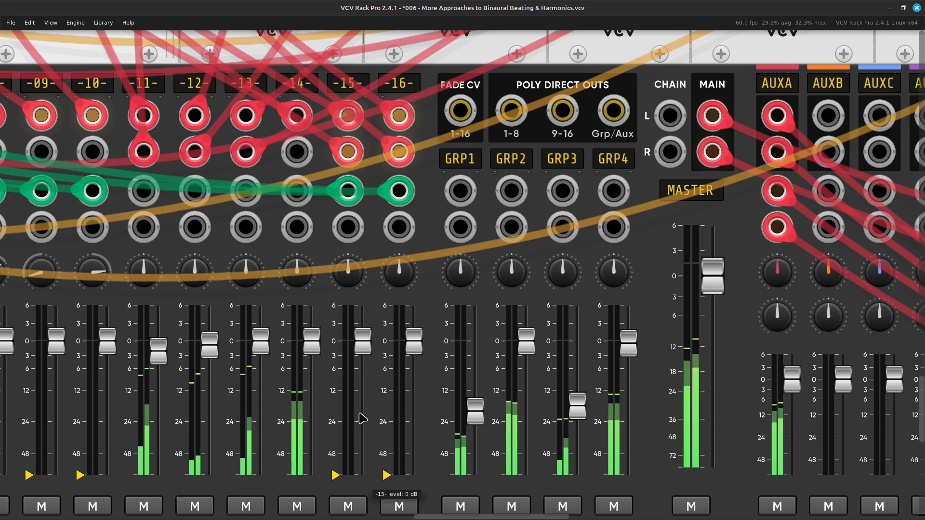
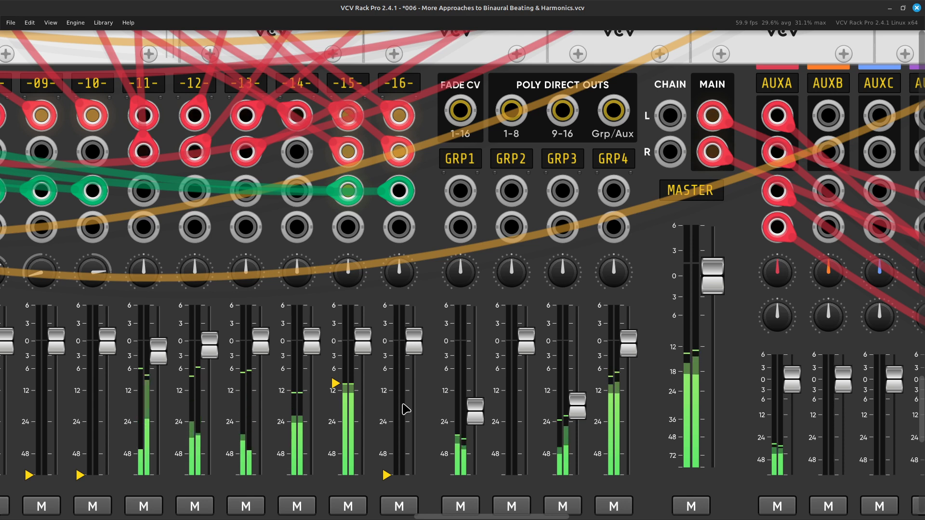
{"action": "scroll", "coordinate": [406, 410], "scroll_direction": "left", "scroll_amount": 10}
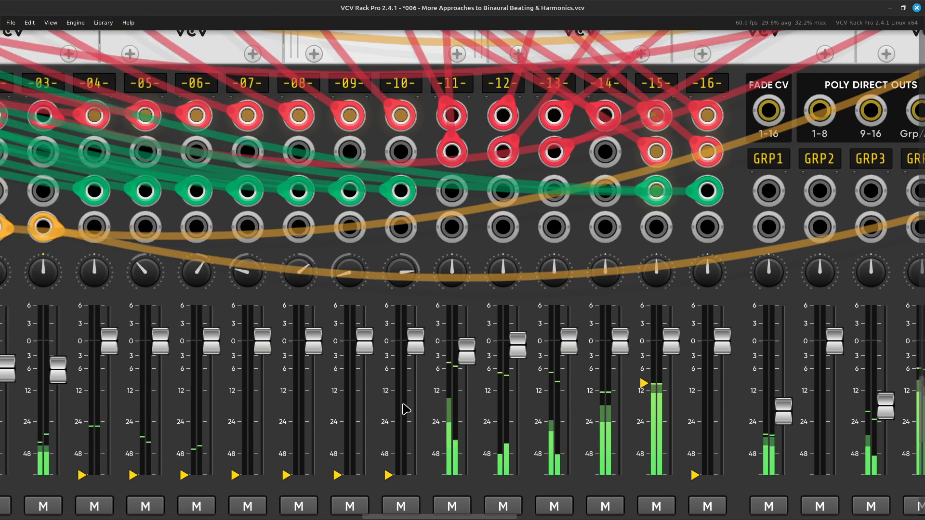
{"action": "scroll", "coordinate": [406, 409], "scroll_direction": "left", "scroll_amount": 3}
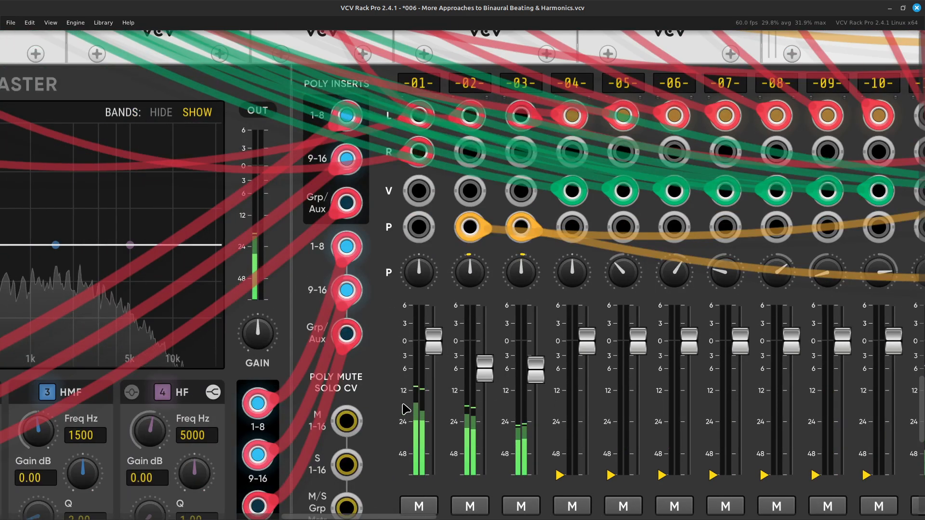
{"action": "scroll", "coordinate": [406, 410], "scroll_direction": "right", "scroll_amount": 3}
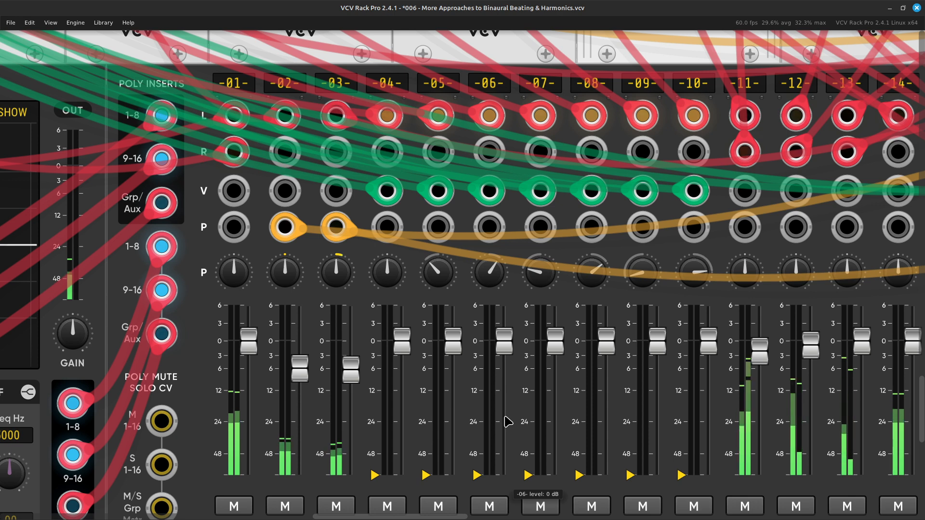
{"action": "scroll", "coordinate": [508, 422], "scroll_direction": "right", "scroll_amount": 15}
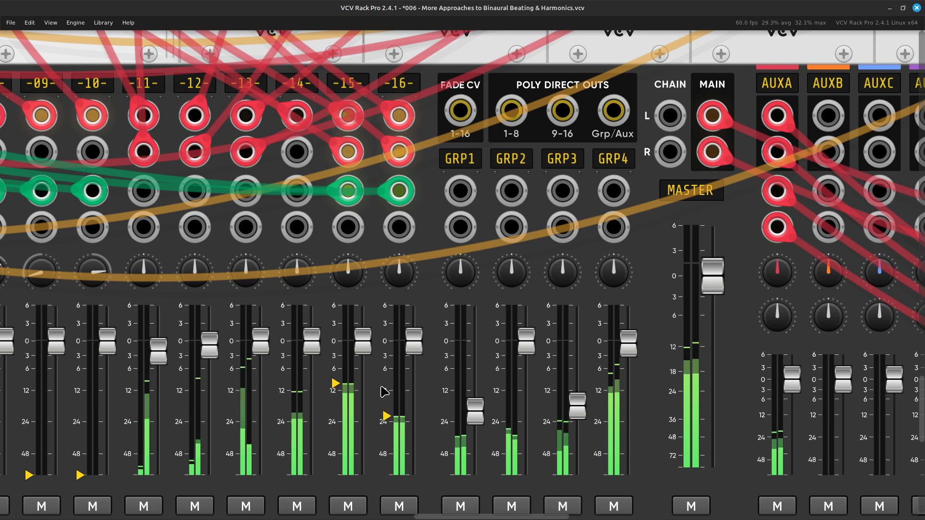
{"action": "scroll", "coordinate": [384, 391], "scroll_direction": "left", "scroll_amount": 10}
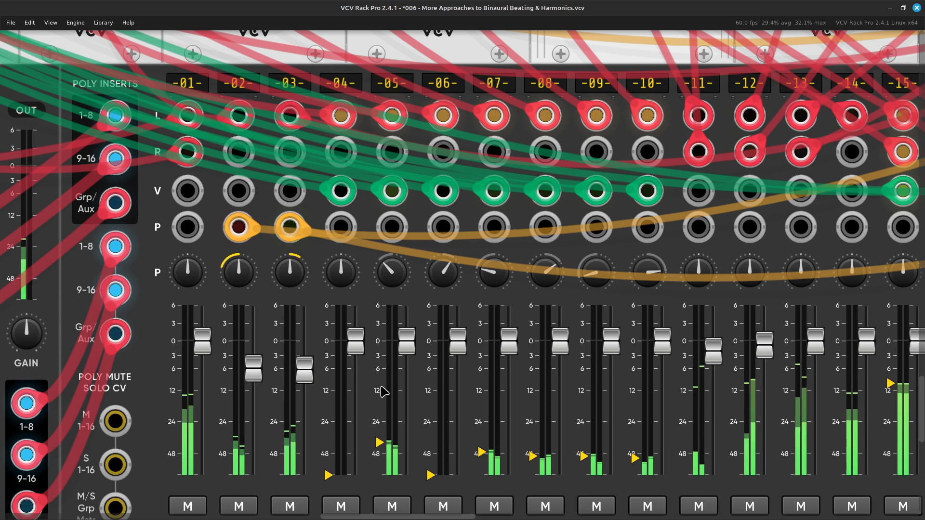
- Review the oscillator, envelope and LFO rows against the mixer, ending at the MixMaster channels' group assignments
{"action": "scroll", "coordinate": [382, 392], "scroll_direction": "down", "scroll_amount": 5}
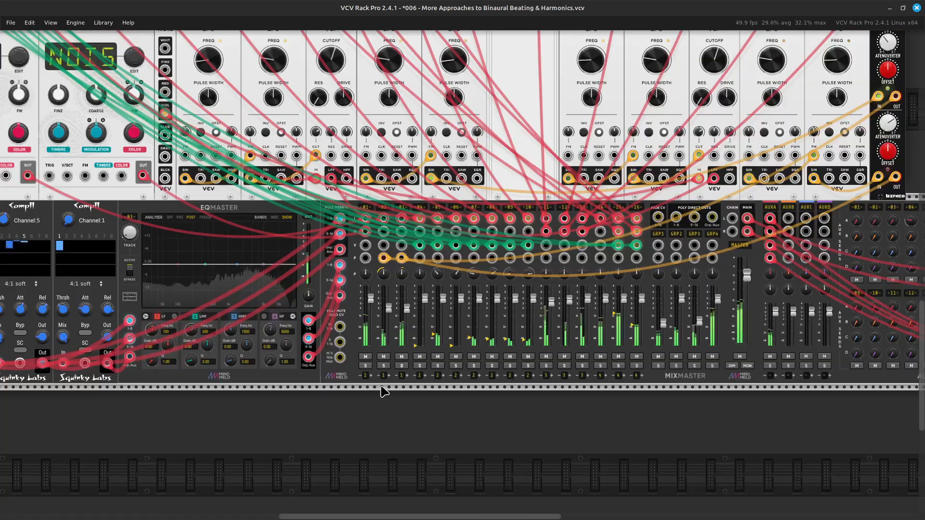
{"action": "scroll", "coordinate": [382, 391], "scroll_direction": "up", "scroll_amount": 6}
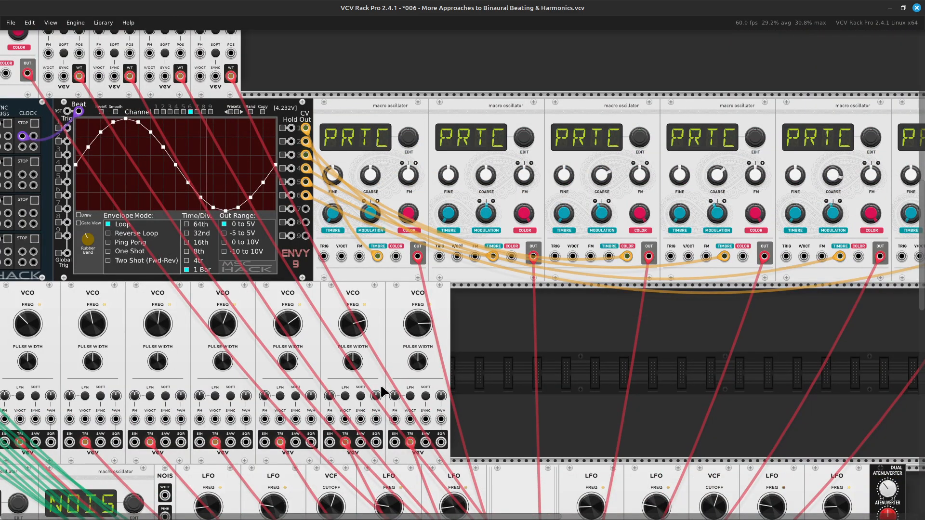
{"action": "scroll", "coordinate": [380, 384], "scroll_direction": "down", "scroll_amount": 7}
{"action": "scroll", "coordinate": [382, 391], "scroll_direction": "right", "scroll_amount": 5}
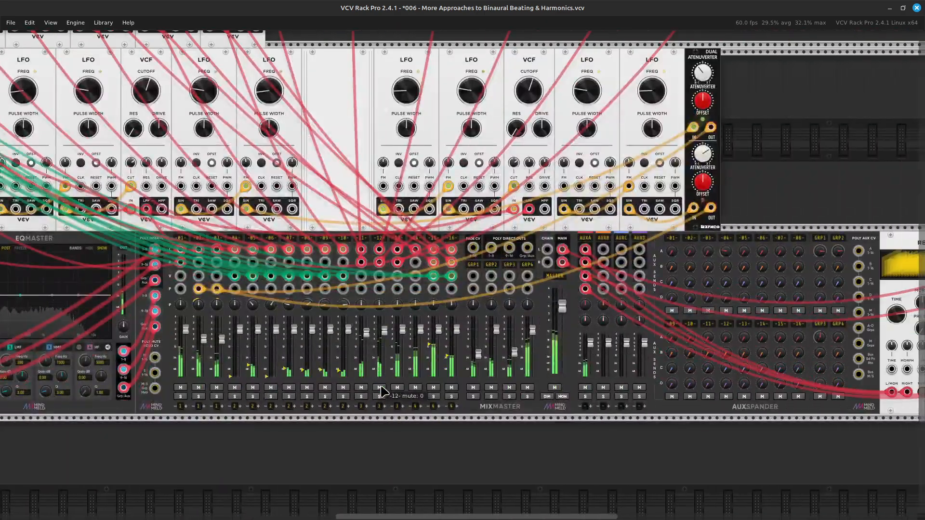
{"action": "scroll", "coordinate": [383, 388], "scroll_direction": "up", "scroll_amount": 4}
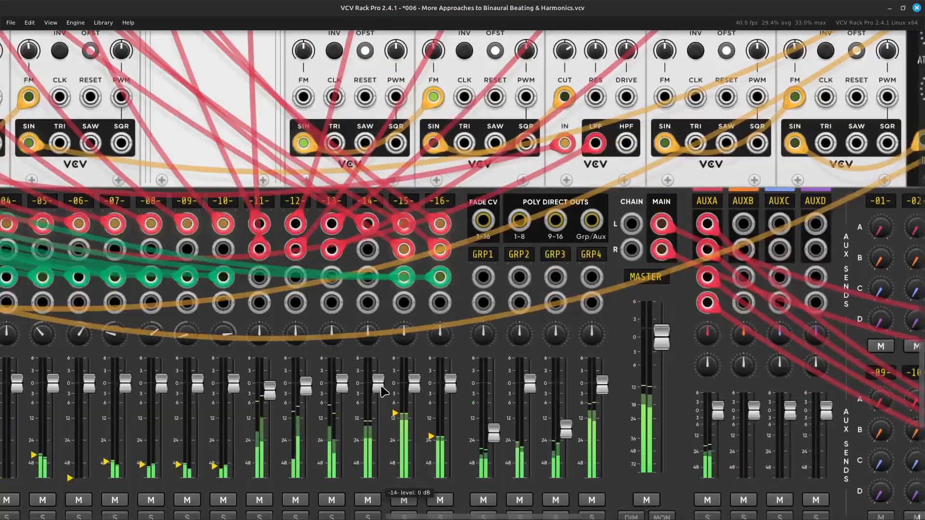
{"action": "scroll", "coordinate": [382, 391], "scroll_direction": "right", "scroll_amount": 2}
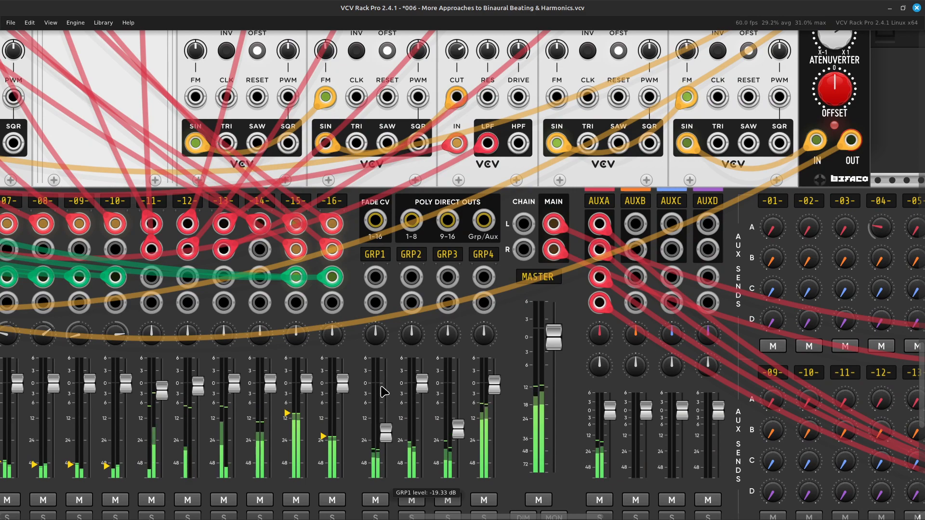
{"action": "scroll", "coordinate": [382, 391], "scroll_direction": "up", "scroll_amount": 2}
{"action": "scroll", "coordinate": [382, 391], "scroll_direction": "down", "scroll_amount": 5}
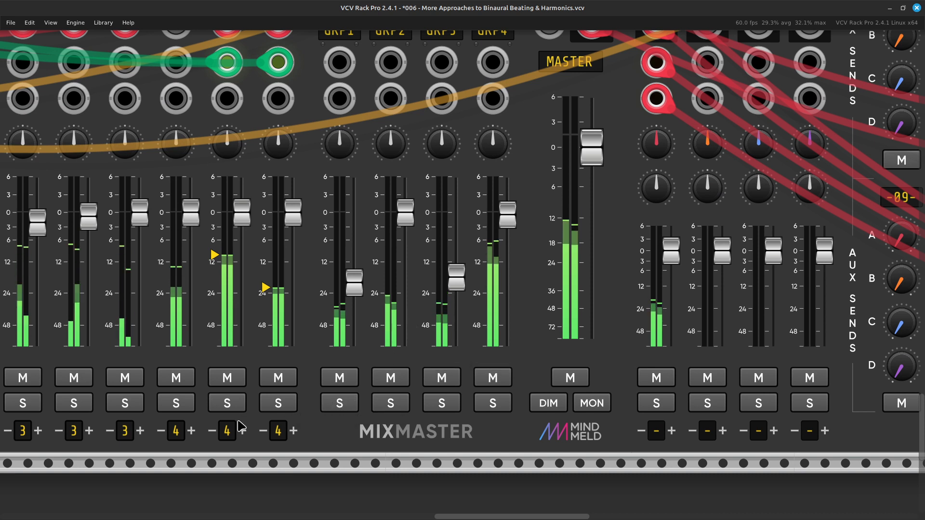
- Raise the GRP3 level to about -15.9 dB and check the MixMaster channel, group and master meters
{"action": "mouse_move", "coordinate": [455, 277]}
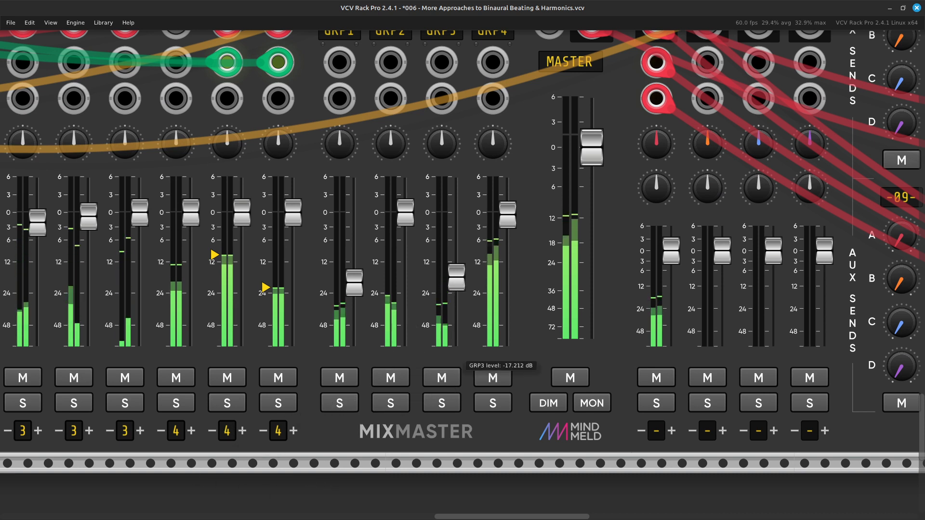
{"action": "left_click_drag", "start_coordinate": [456, 277], "coordinate": [455, 275]}
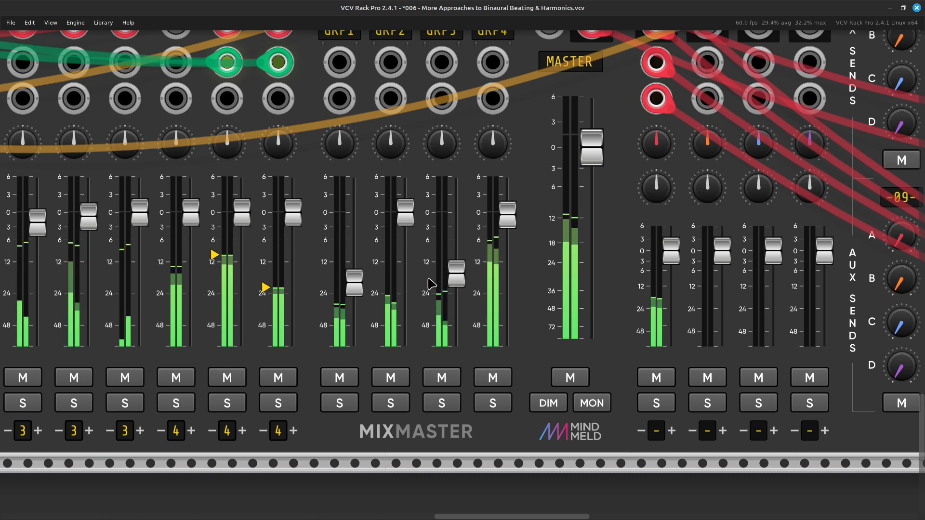
{"action": "scroll", "coordinate": [430, 284], "scroll_direction": "left", "scroll_amount": 3}
{"action": "scroll", "coordinate": [431, 284], "scroll_direction": "left", "scroll_amount": 7}
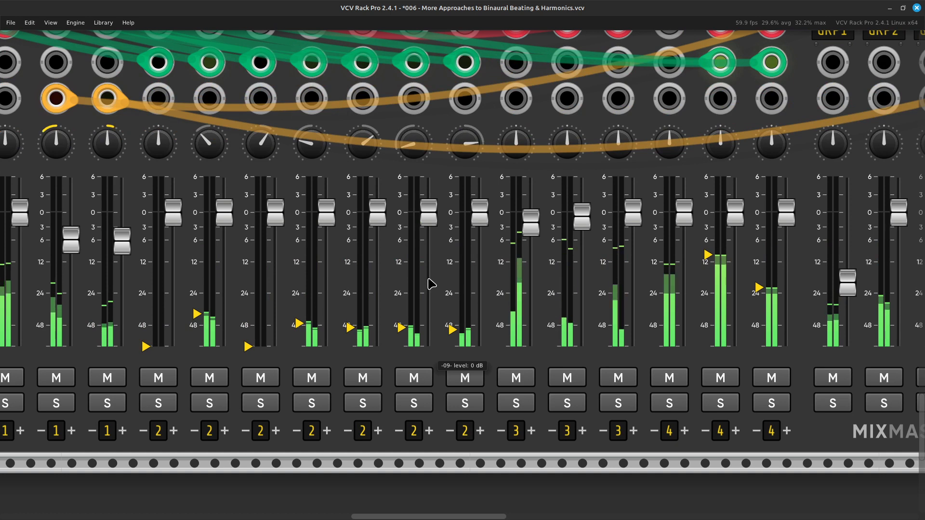
{"action": "scroll", "coordinate": [430, 284], "scroll_direction": "left", "scroll_amount": 4}
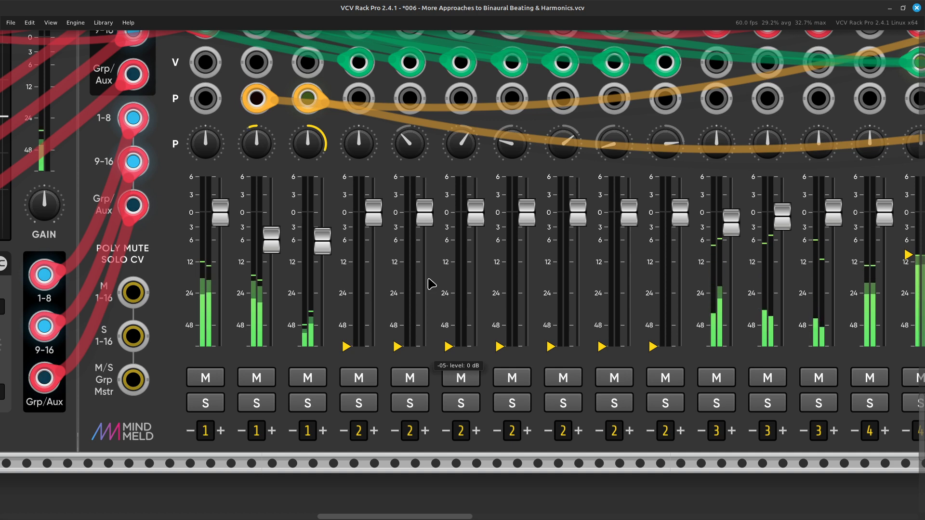
{"action": "scroll", "coordinate": [431, 284], "scroll_direction": "right", "scroll_amount": 10}
{"action": "scroll", "coordinate": [431, 284], "scroll_direction": "right", "scroll_amount": 2}
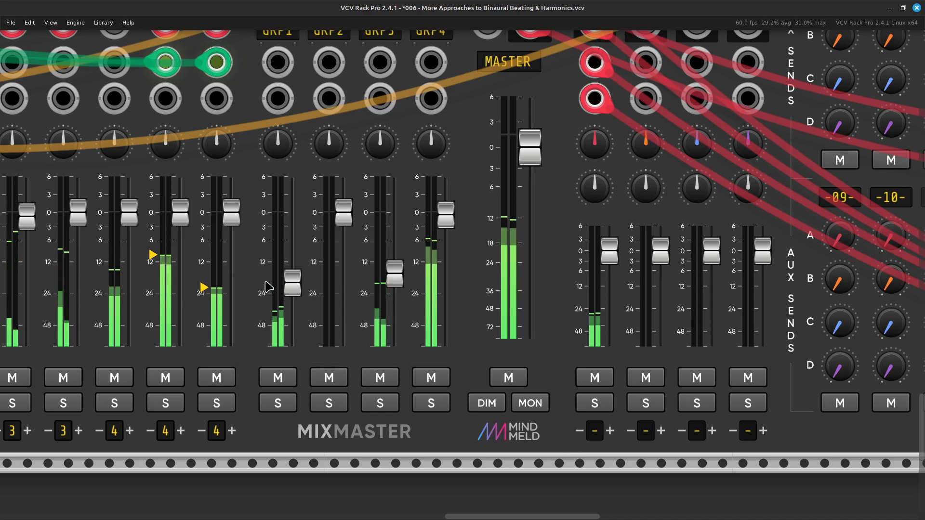
- Set the third WT VCO's frequency to 304 Hz
{"action": "scroll", "coordinate": [269, 287], "scroll_direction": "up", "scroll_amount": 15}
{"action": "scroll", "coordinate": [269, 287], "scroll_direction": "up", "scroll_amount": 20}
{"action": "scroll", "coordinate": [269, 287], "scroll_direction": "left", "scroll_amount": 5}
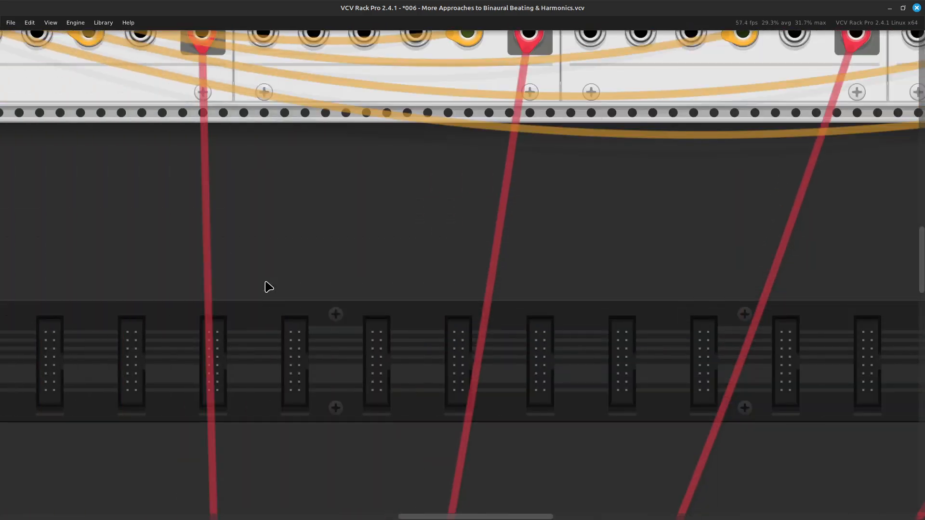
{"action": "scroll", "coordinate": [267, 286], "scroll_direction": "left", "scroll_amount": 10}
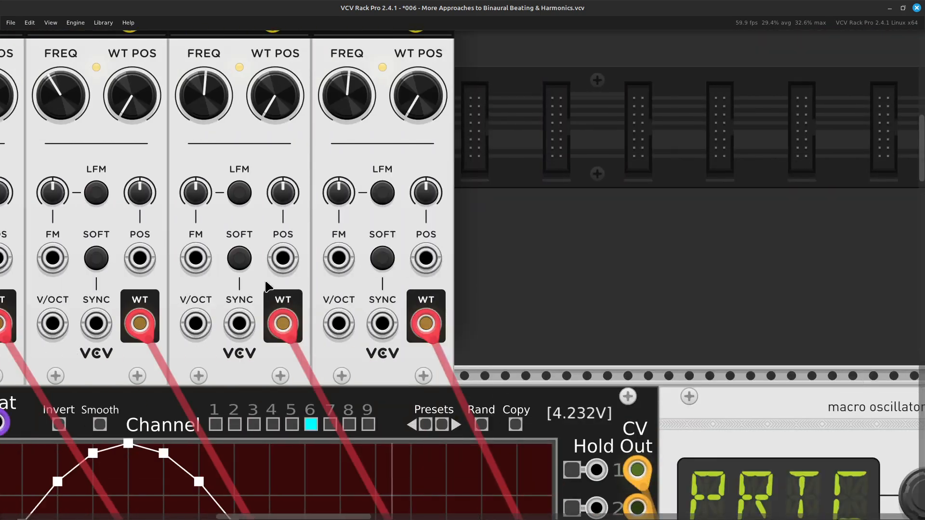
{"action": "scroll", "coordinate": [267, 286], "scroll_direction": "up", "scroll_amount": 5}
{"action": "scroll", "coordinate": [266, 285], "scroll_direction": "left", "scroll_amount": 4}
{"action": "scroll", "coordinate": [267, 287], "scroll_direction": "right", "scroll_amount": 3}
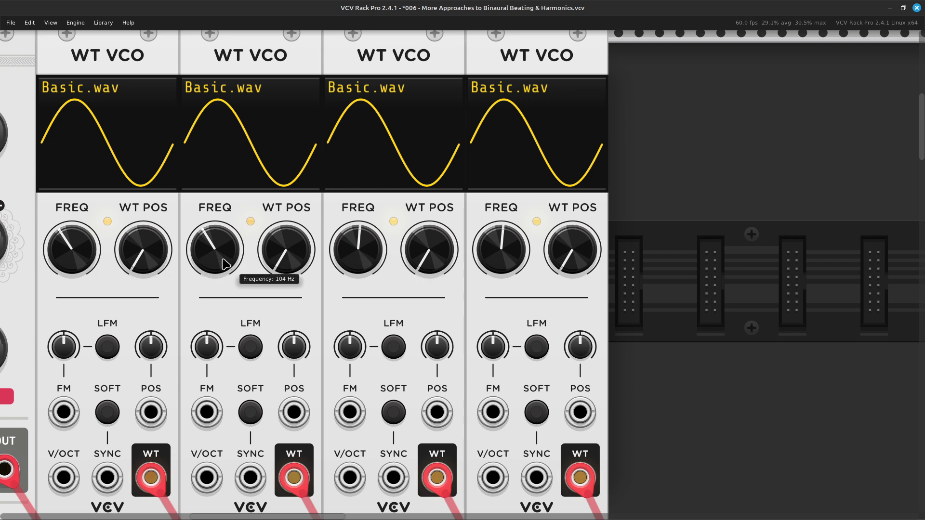
{"action": "right_click", "coordinate": [357, 263]}
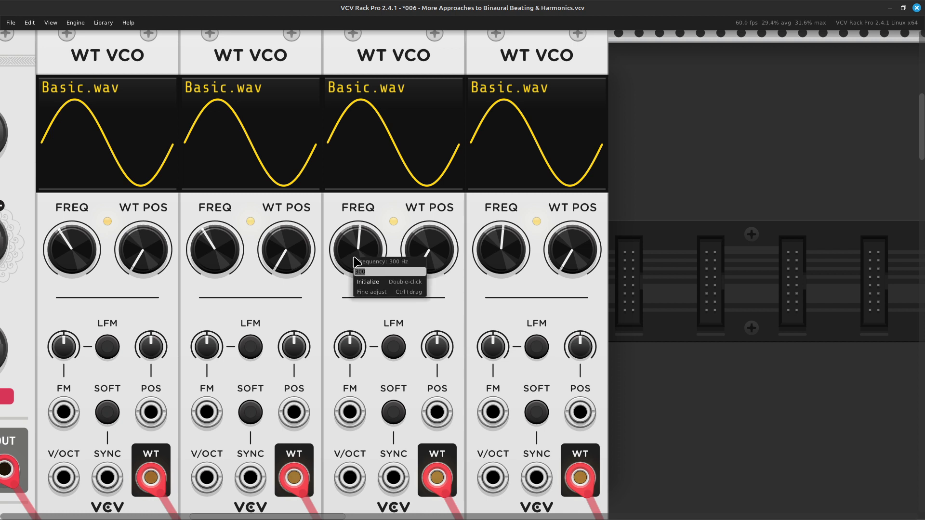
{"action": "type", "text": "304"}
{"action": "key", "text": "Return"}
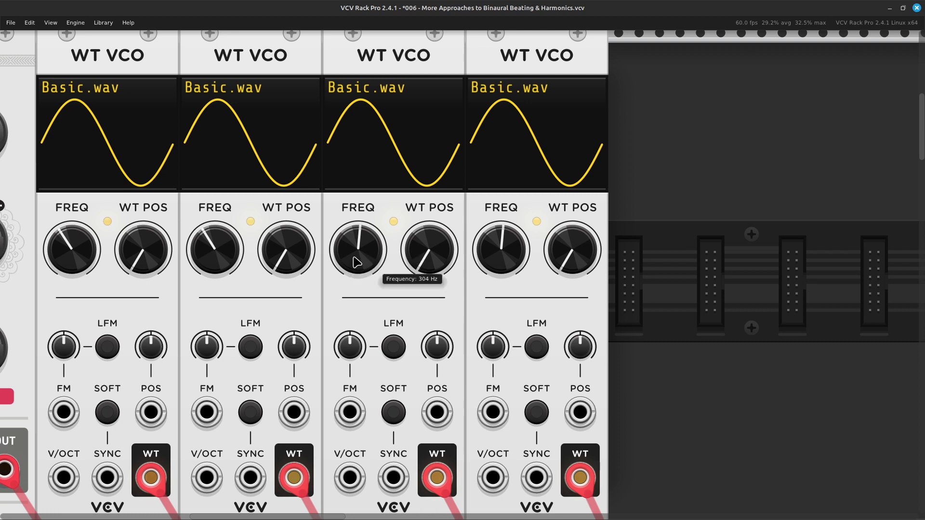
- Set the fourth WT VCO's frequency to 308 Hz
{"action": "right_click", "coordinate": [495, 260]}
{"action": "type", "text": "308"}
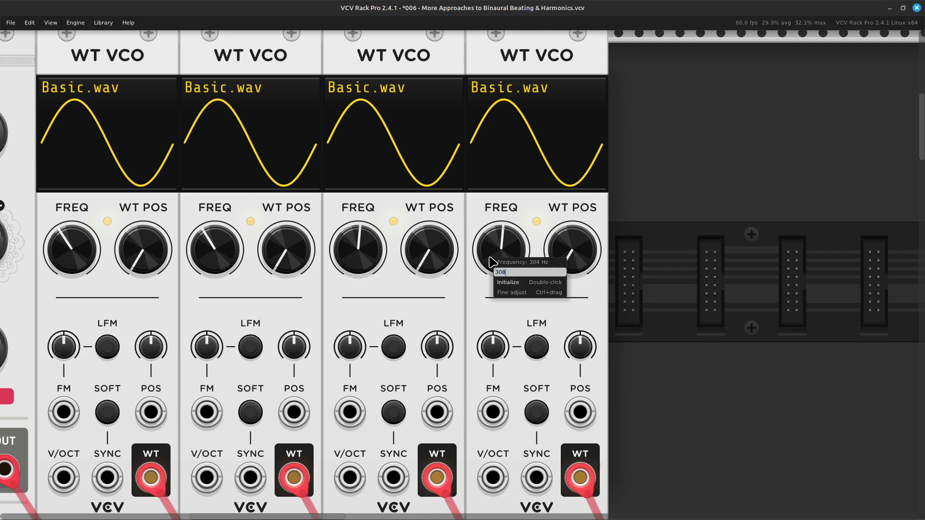
{"action": "key", "text": "Return"}
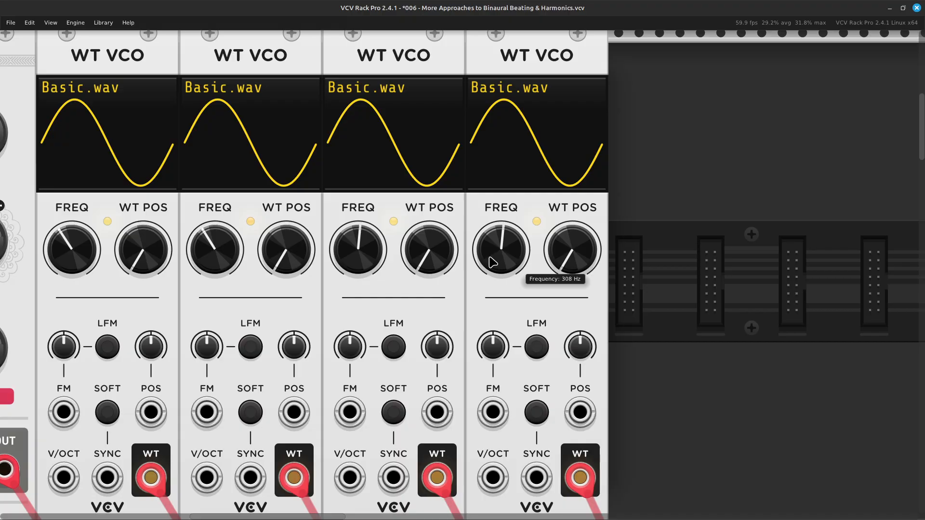
- Examine the VCO, macro oscillator and LFO rows, the EQMASTER bands and the MixMaster channel meters
{"action": "scroll", "coordinate": [491, 262], "scroll_direction": "down", "scroll_amount": 15}
{"action": "scroll", "coordinate": [490, 259], "scroll_direction": "up", "scroll_amount": 2, "text": "ctrl"}
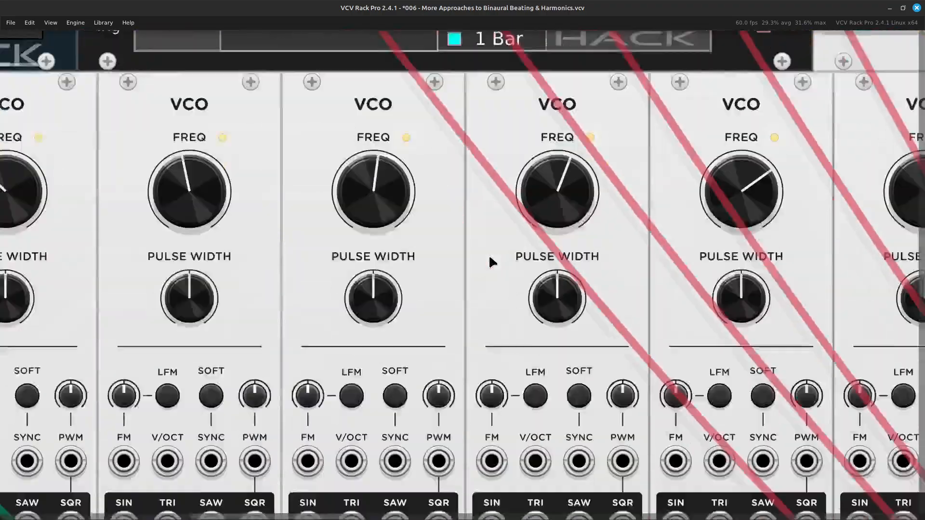
{"action": "scroll", "coordinate": [490, 257], "scroll_direction": "down", "scroll_amount": 15}
{"action": "scroll", "coordinate": [489, 257], "scroll_direction": "down", "scroll_amount": 2, "text": "ctrl"}
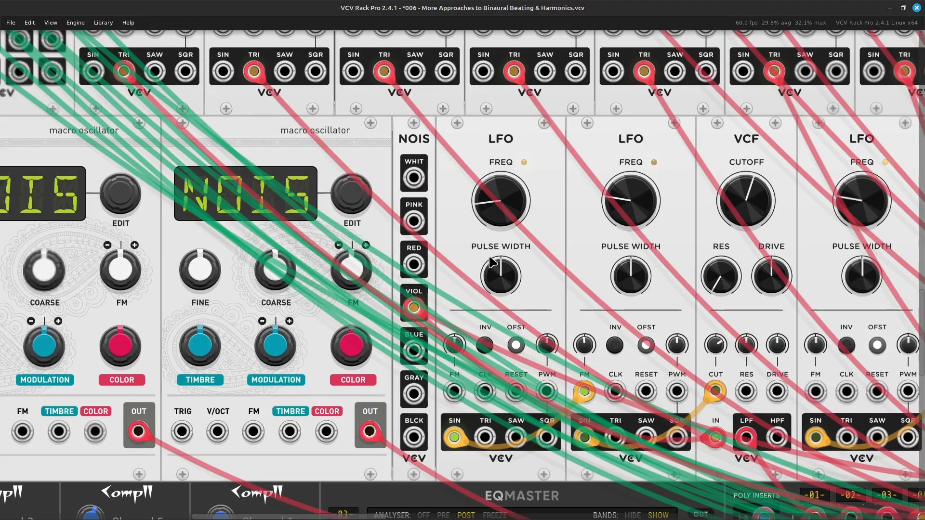
{"action": "scroll", "coordinate": [491, 262], "scroll_direction": "down", "scroll_amount": 12}
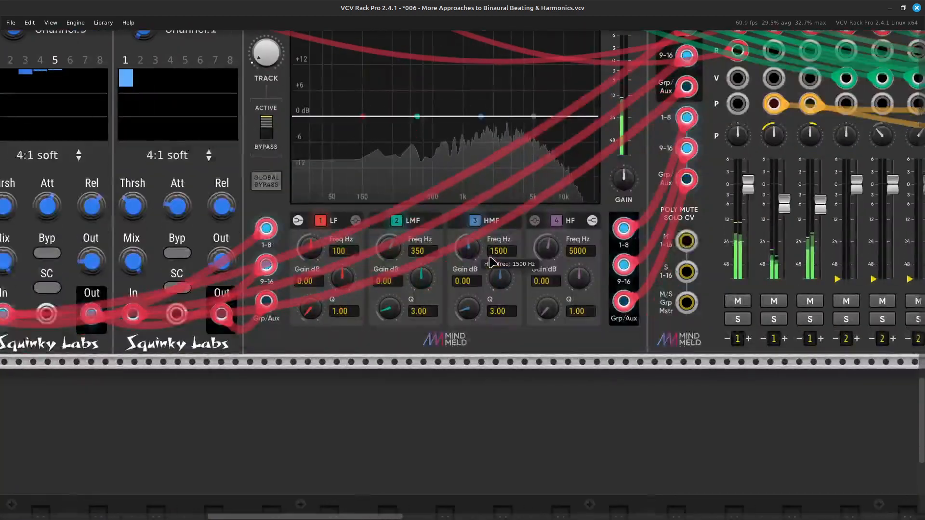
{"action": "scroll", "coordinate": [491, 261], "scroll_direction": "up", "scroll_amount": 4}
{"action": "scroll", "coordinate": [492, 262], "scroll_direction": "right", "scroll_amount": 12}
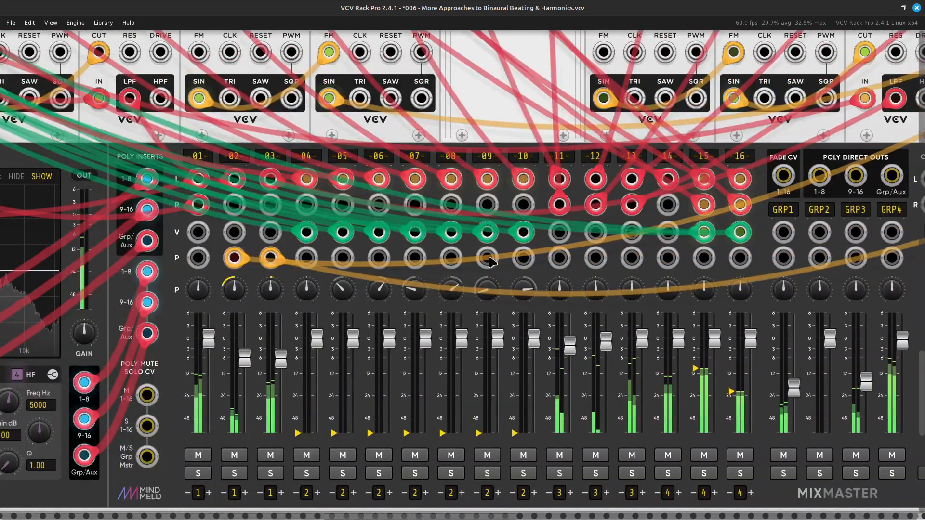
{"action": "scroll", "coordinate": [490, 262], "scroll_direction": "right", "scroll_amount": 2}
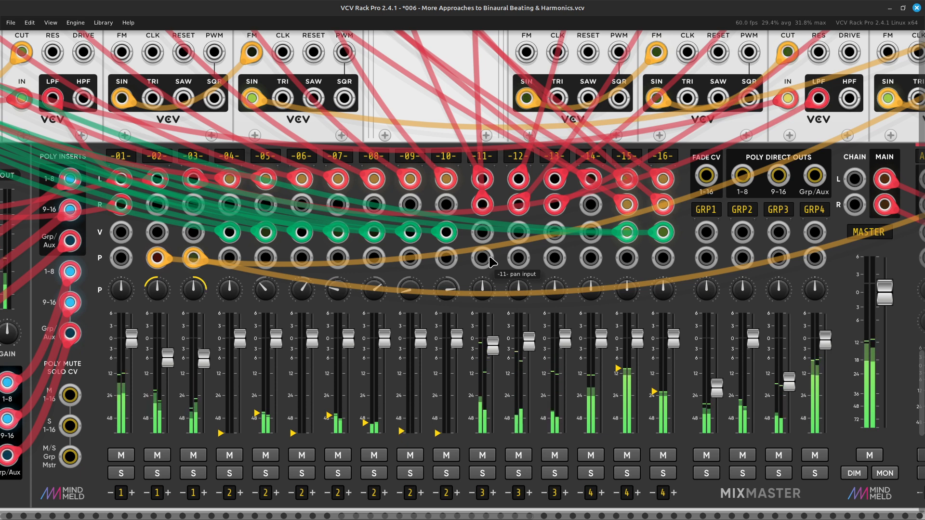
- Fade the GRP1 level down in stages to its minimum
{"action": "scroll", "coordinate": [491, 263], "scroll_direction": "right", "scroll_amount": 10}
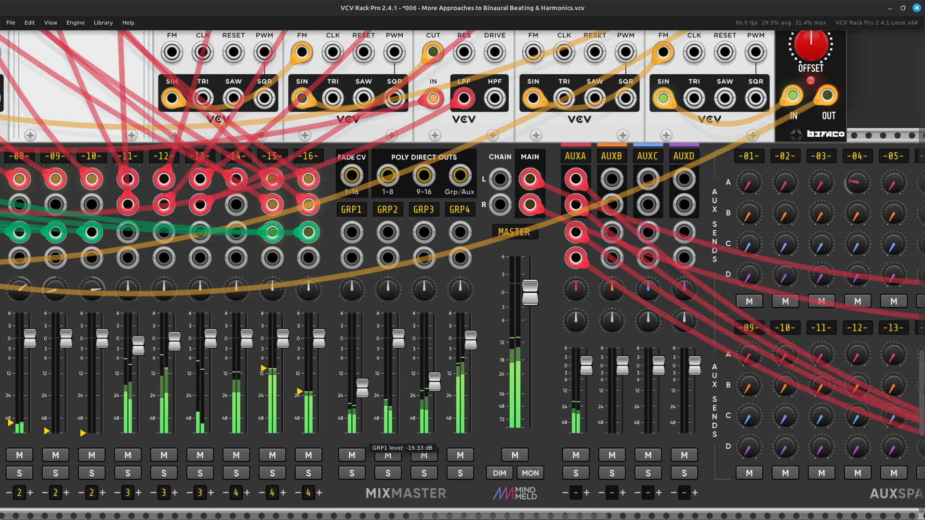
{"action": "left_click_drag", "start_coordinate": [362, 388], "coordinate": [362, 408]}
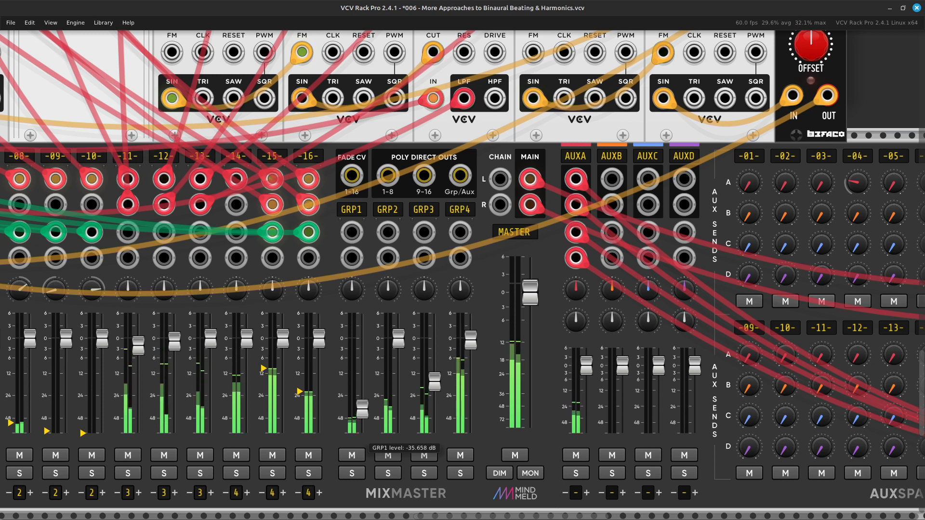
{"action": "left_click_drag", "start_coordinate": [362, 410], "coordinate": [362, 433]}
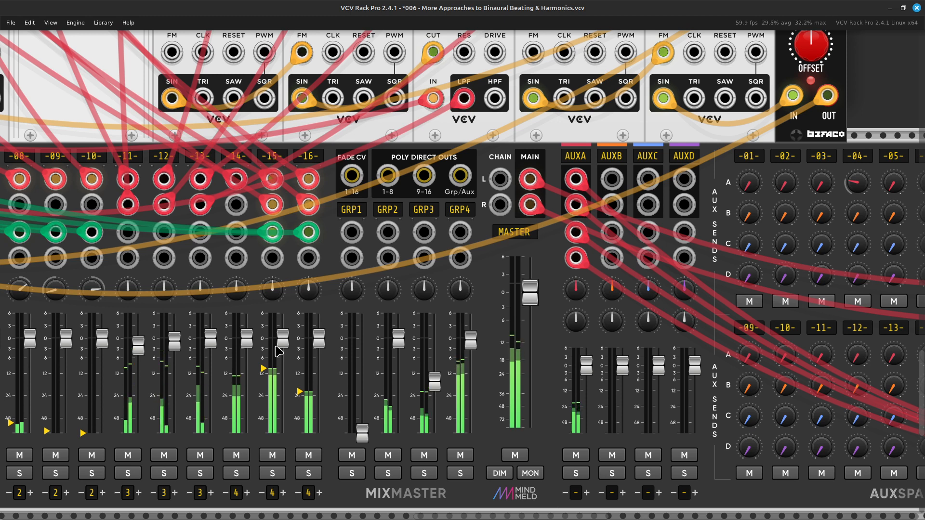
- Raise the GRP4 send to AUXA in stages until its knob sits just past the centre position
{"action": "scroll", "coordinate": [279, 352], "scroll_direction": "left", "scroll_amount": 3}
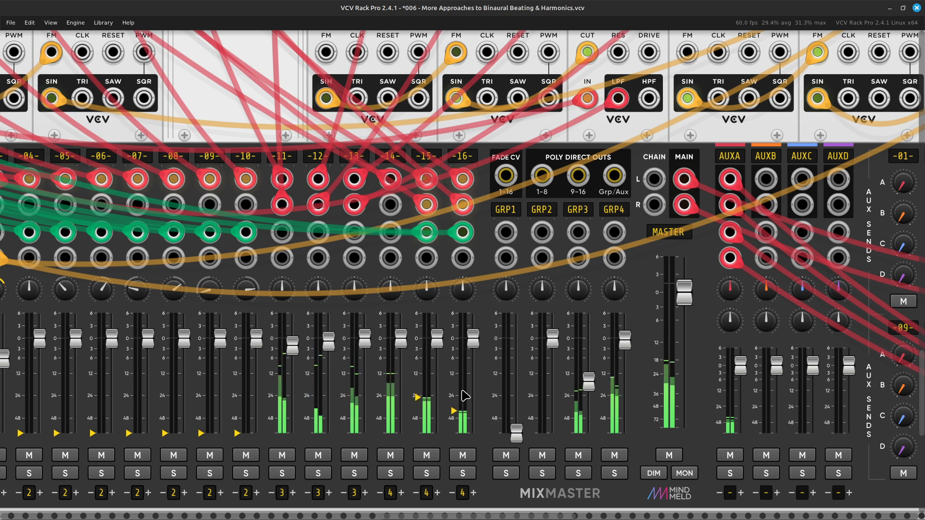
{"action": "scroll", "coordinate": [465, 396], "scroll_direction": "right", "scroll_amount": 5}
{"action": "scroll", "coordinate": [465, 396], "scroll_direction": "right", "scroll_amount": 5}
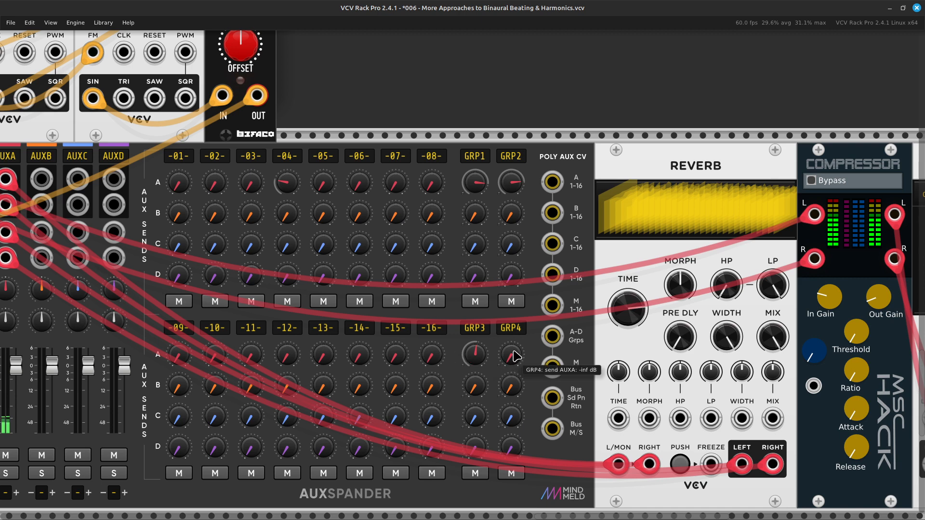
{"action": "left_click_drag", "start_coordinate": [511, 355], "coordinate": [511, 342]}
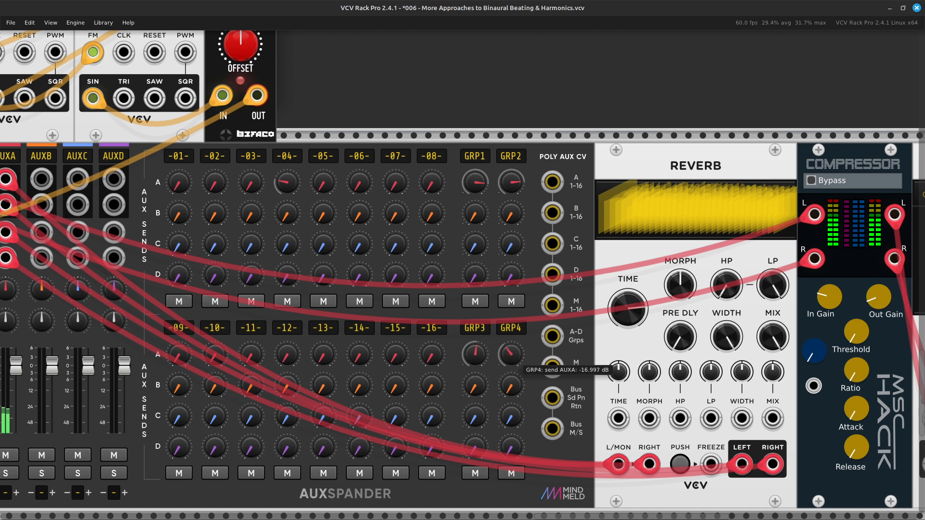
{"action": "left_click_drag", "start_coordinate": [510, 339], "coordinate": [511, 338]}
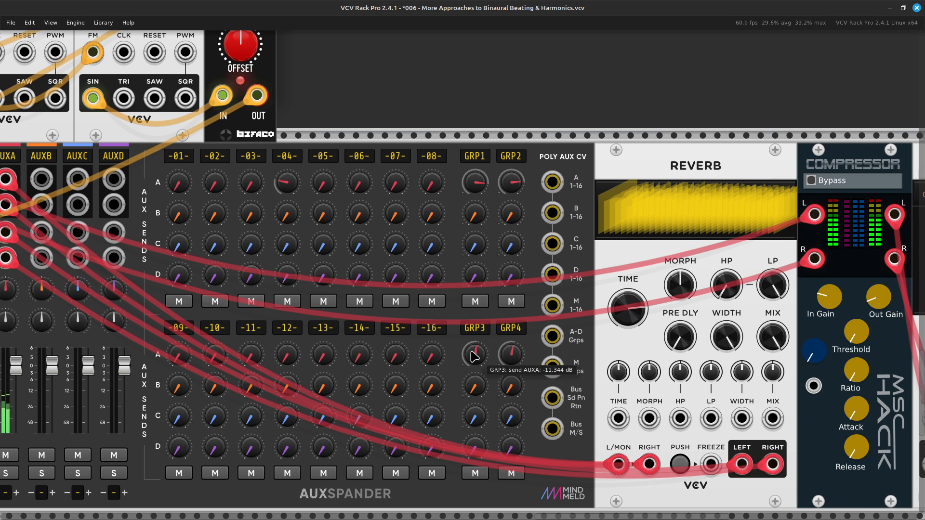
- Raise the GRP3 send to AUXA to about -3.1 dB
{"action": "left_click_drag", "start_coordinate": [475, 357], "coordinate": [474, 349]}
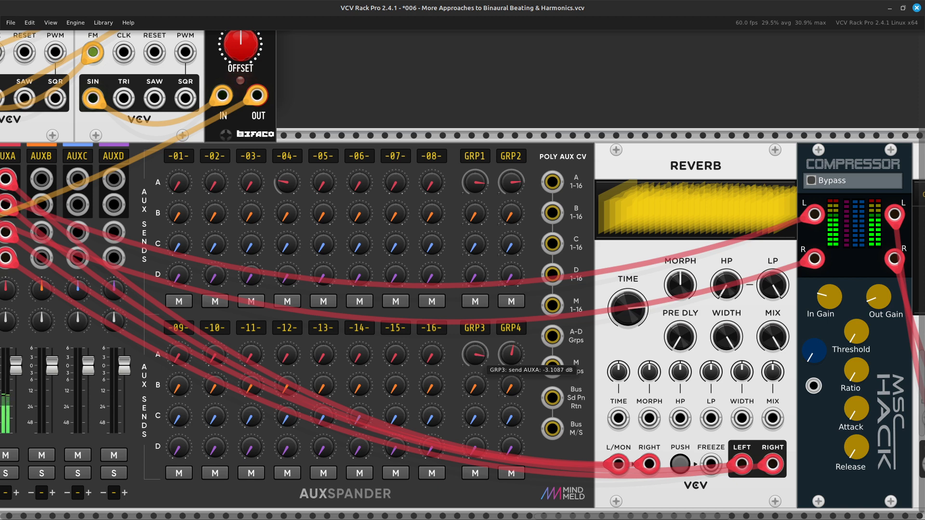
{"action": "left_click_drag", "start_coordinate": [474, 349], "coordinate": [474, 349]}
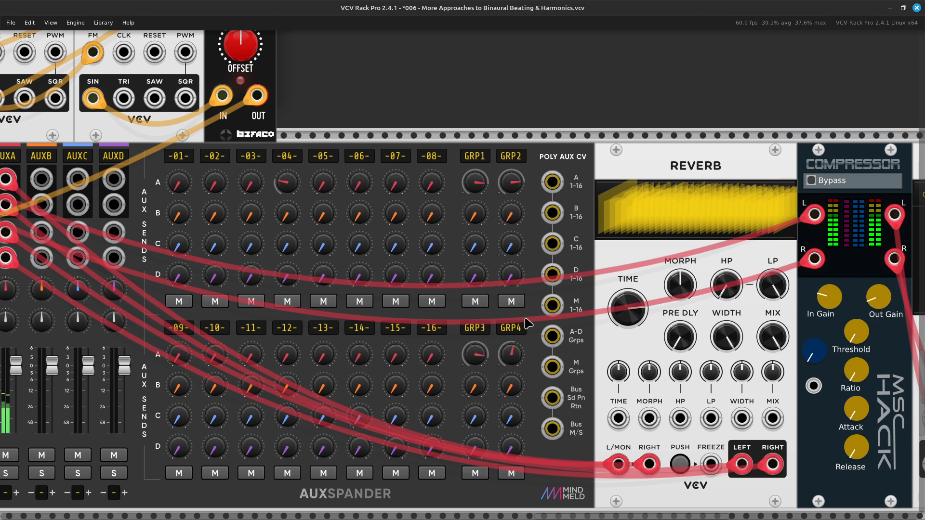
{"action": "mouse_move", "coordinate": [510, 365]}
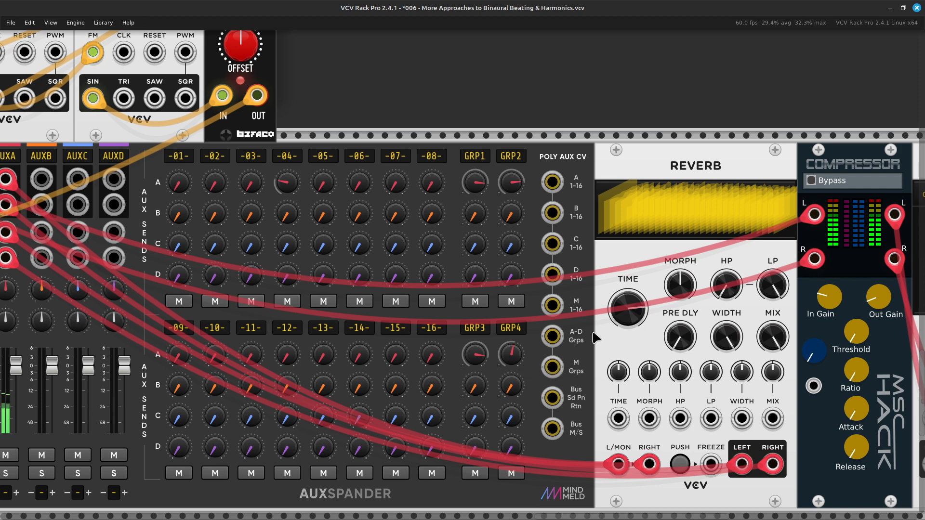
{"action": "left_click_drag", "start_coordinate": [521, 352], "coordinate": [511, 378]}
- Fade the MixMaster's master level all the way down
{"action": "scroll", "coordinate": [480, 340], "scroll_direction": "left", "scroll_amount": 12}
{"action": "scroll", "coordinate": [480, 343], "scroll_direction": "left", "scroll_amount": 13}
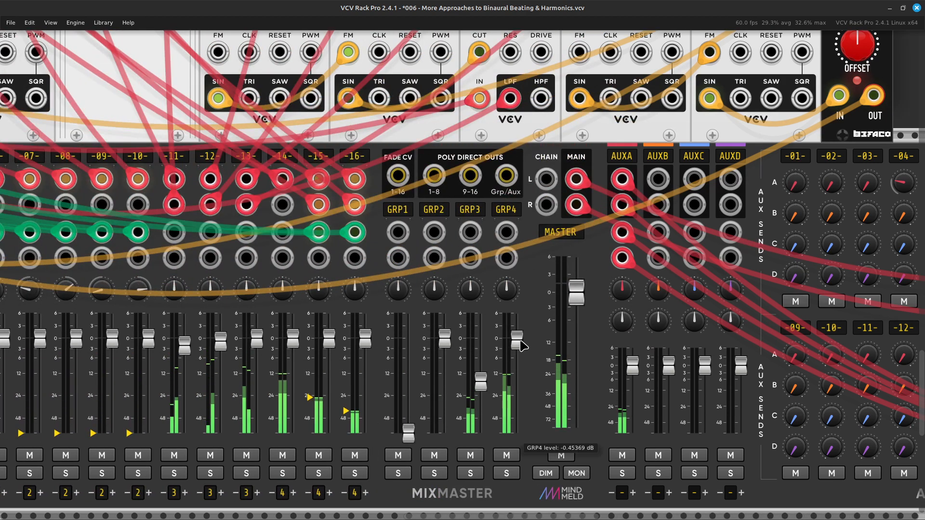
{"action": "left_click_drag", "start_coordinate": [577, 291], "coordinate": [577, 429]}
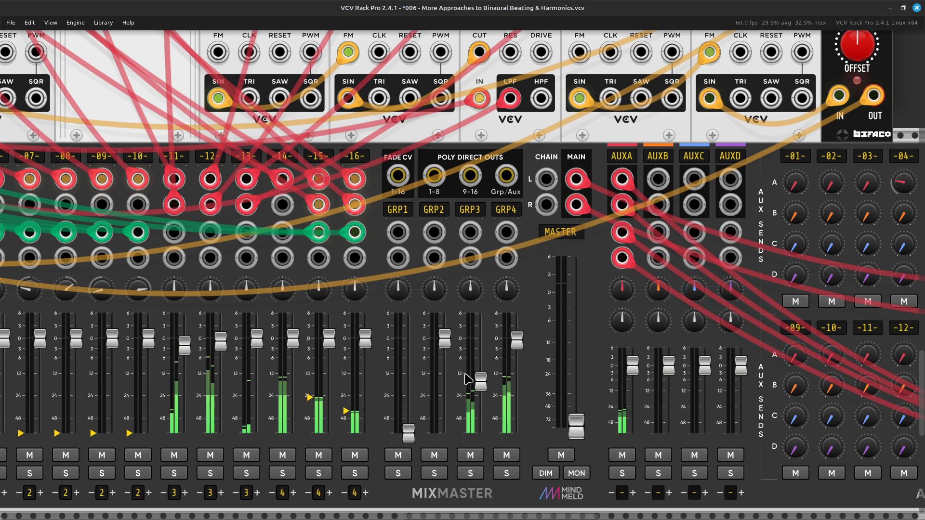
- Bring the GRP1 level back up, initialize it to its default, and open the GRP2 level for editing
{"action": "left_click_drag", "start_coordinate": [409, 433], "coordinate": [409, 333]}
{"action": "right_click", "coordinate": [405, 340]}
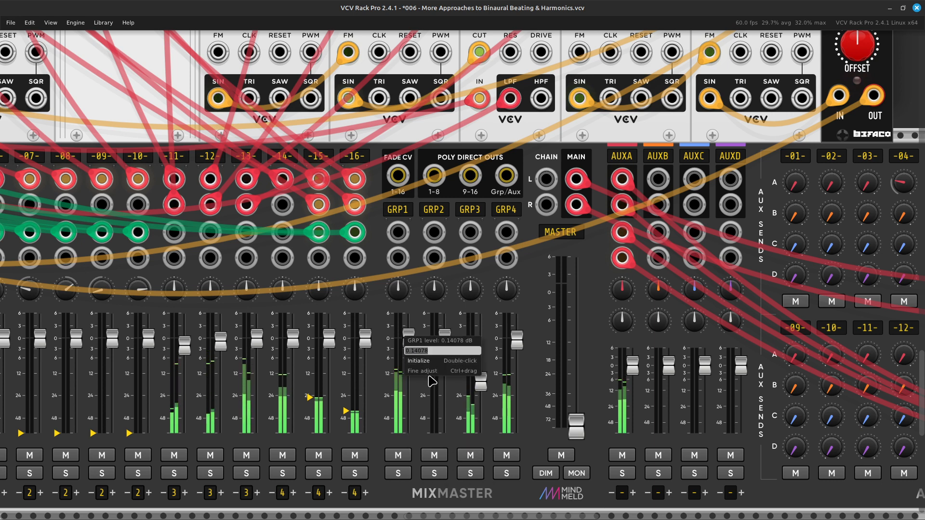
{"action": "left_click", "coordinate": [428, 363]}
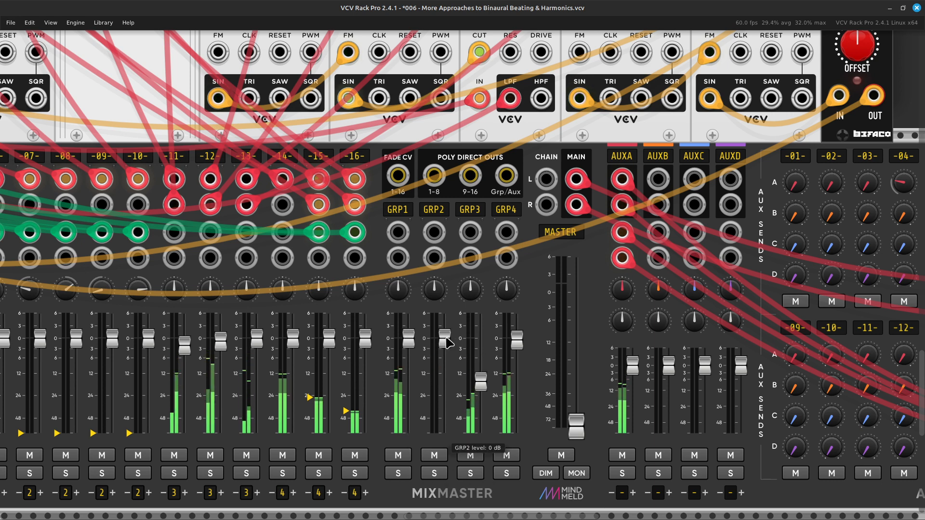
{"action": "right_click", "coordinate": [448, 343]}
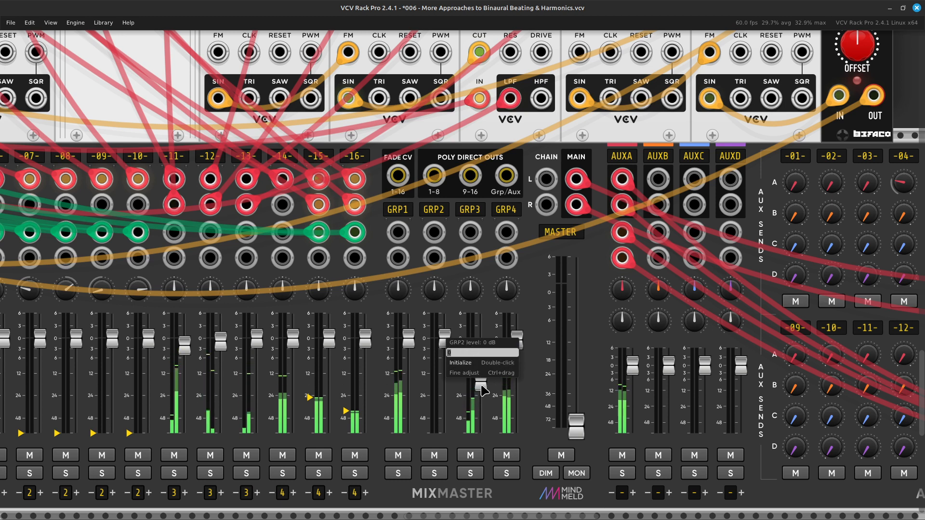
- Lower the GRP3 and GRP4 levels to their minimum
{"action": "left_click", "coordinate": [482, 388]}
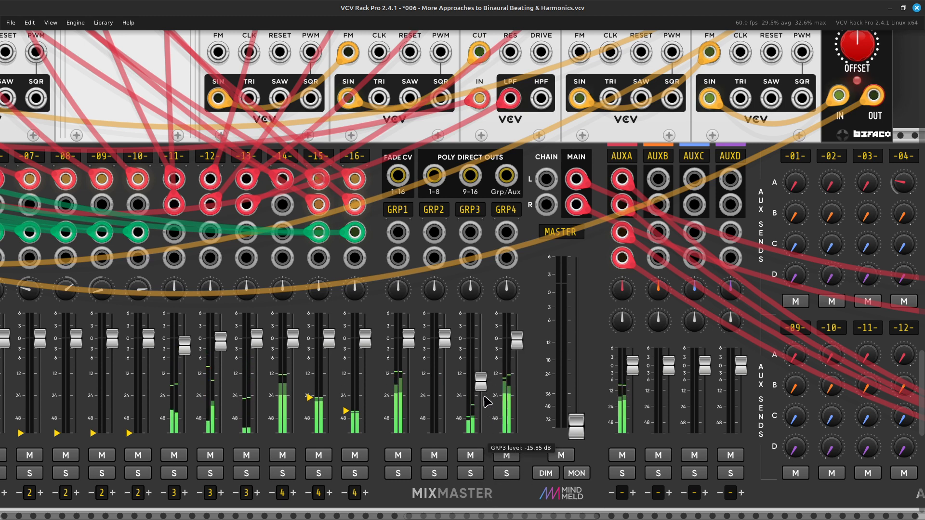
{"action": "left_click_drag", "start_coordinate": [486, 402], "coordinate": [486, 436]}
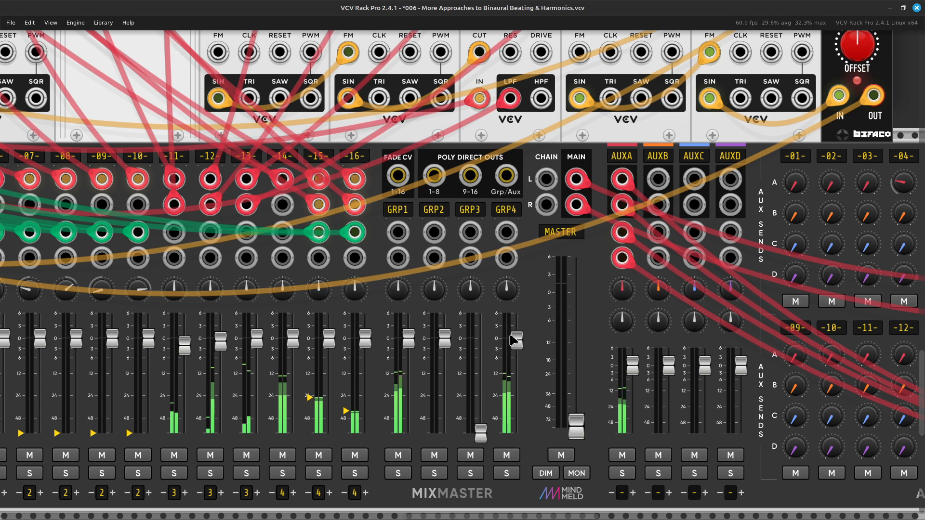
{"action": "left_click_drag", "start_coordinate": [514, 341], "coordinate": [514, 432]}
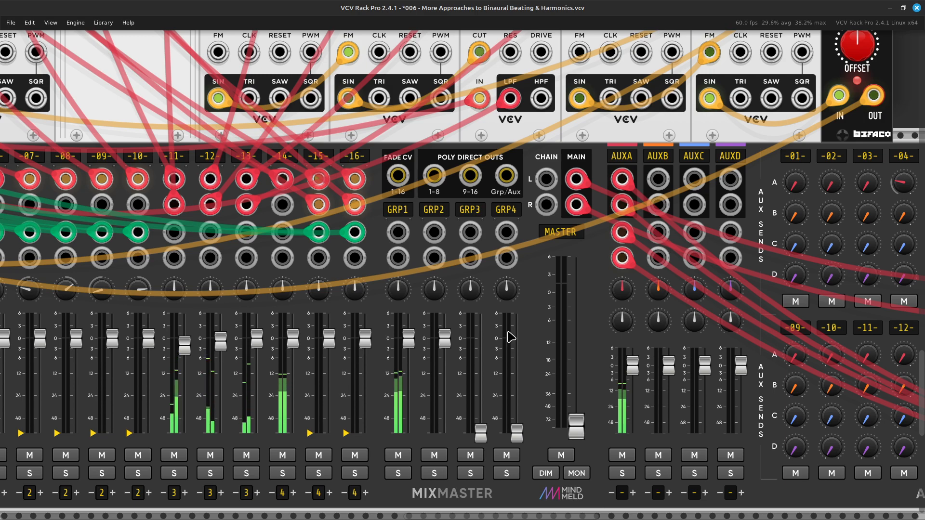
- Save the patch under its existing file name
{"action": "key", "text": "ctrl+minus"}
{"action": "key", "text": "ctrl+minus"}
{"action": "key", "text": "ctrl+minus"}
{"action": "key", "text": "ctrl+minus"}
{"action": "key", "text": "ctrl+minus"}
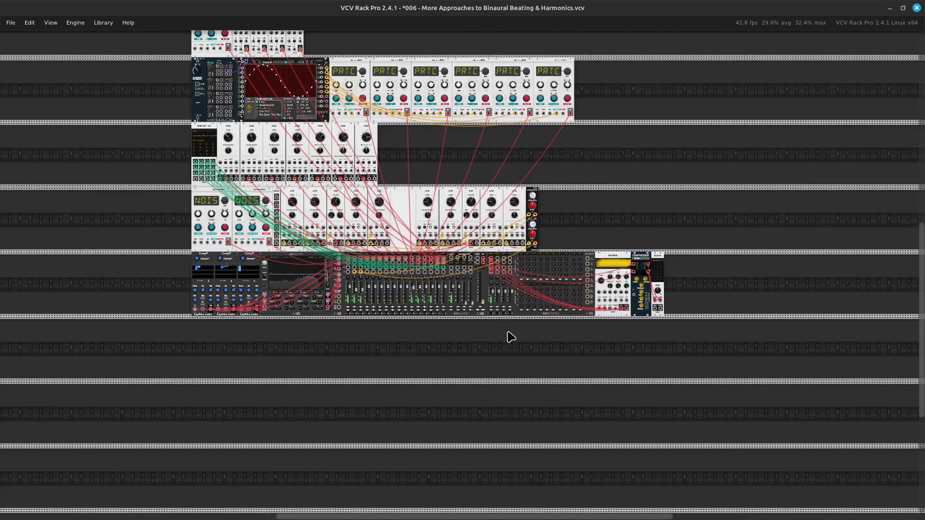
{"action": "scroll", "coordinate": [511, 337], "scroll_direction": "up", "scroll_amount": 3}
{"action": "scroll", "coordinate": [512, 336], "scroll_direction": "up", "scroll_amount": 2}
{"action": "scroll", "coordinate": [512, 336], "scroll_direction": "down", "scroll_amount": 4}
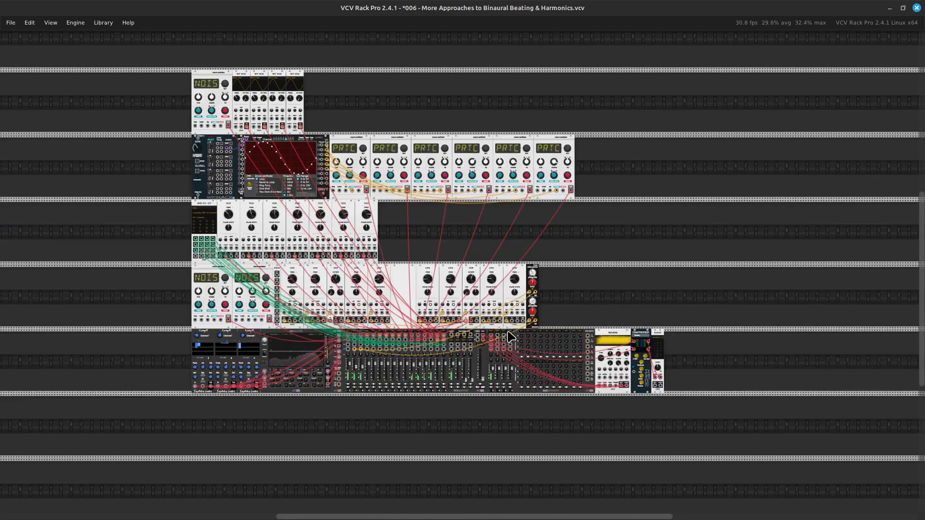
{"action": "key", "text": "ctrl+equal"}
{"action": "key", "text": "ctrl+equal"}
{"action": "scroll", "coordinate": [510, 336], "scroll_direction": "up", "scroll_amount": 4}
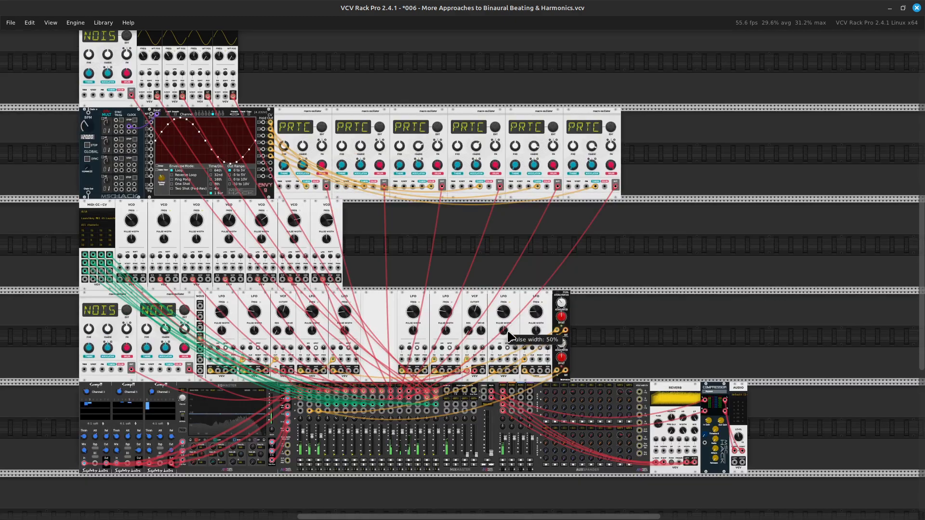
{"action": "scroll", "coordinate": [511, 338], "scroll_direction": "down", "scroll_amount": 4}
{"action": "key", "text": "ctrl+s"}
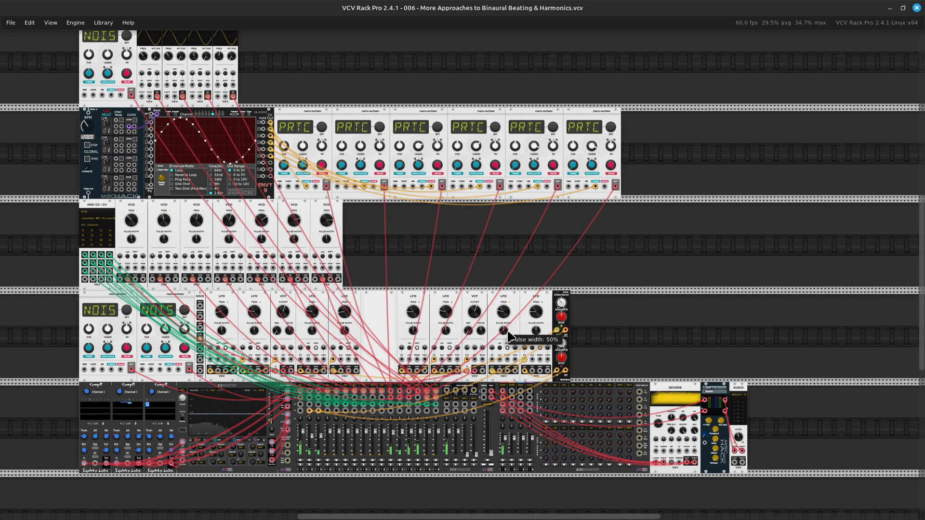